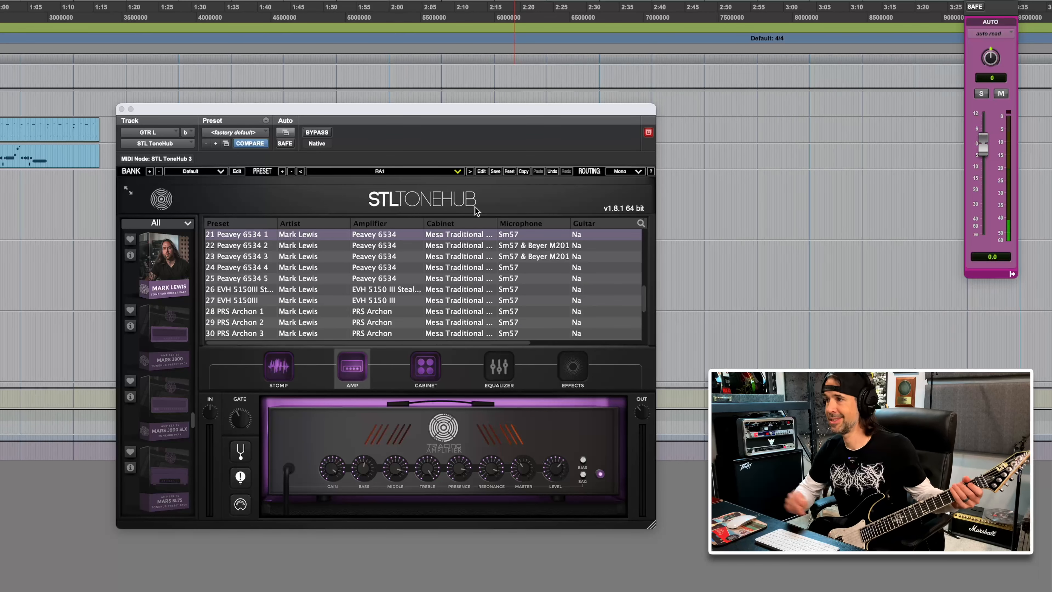
Mute the channel in the floating mixer strip and unmute it again
click(1002, 95)
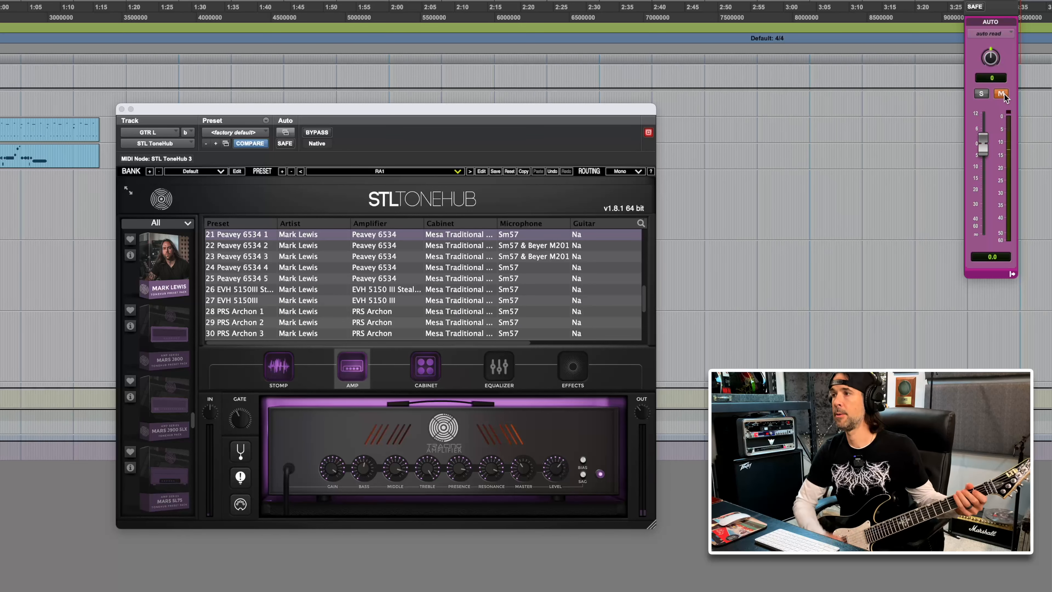
click(1002, 94)
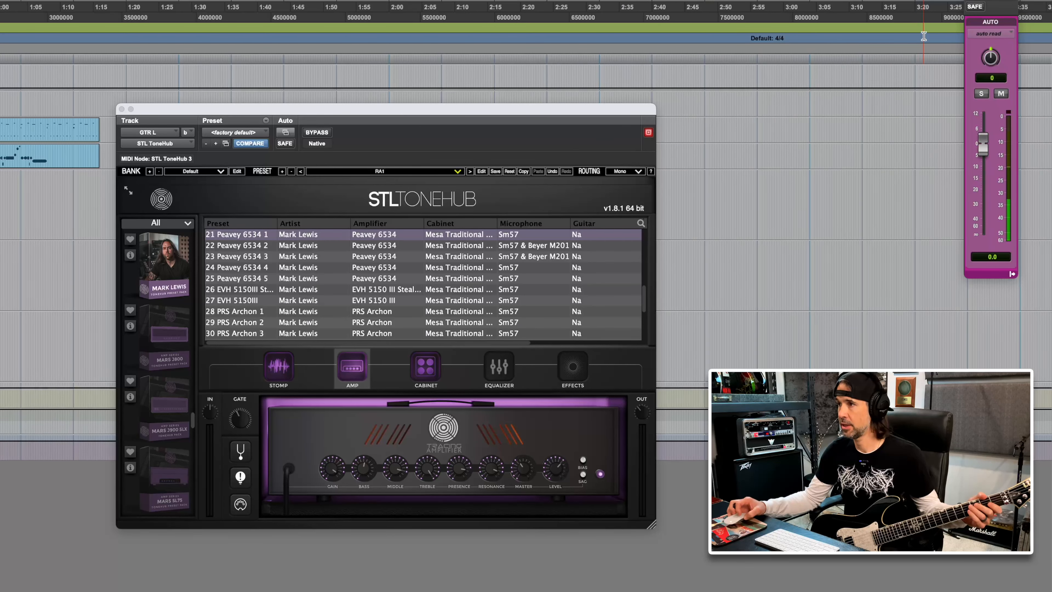
Switch to the Safari window showing stltones.com and open the ToneHub product page
key(ctrl+Up)
click(327, 191)
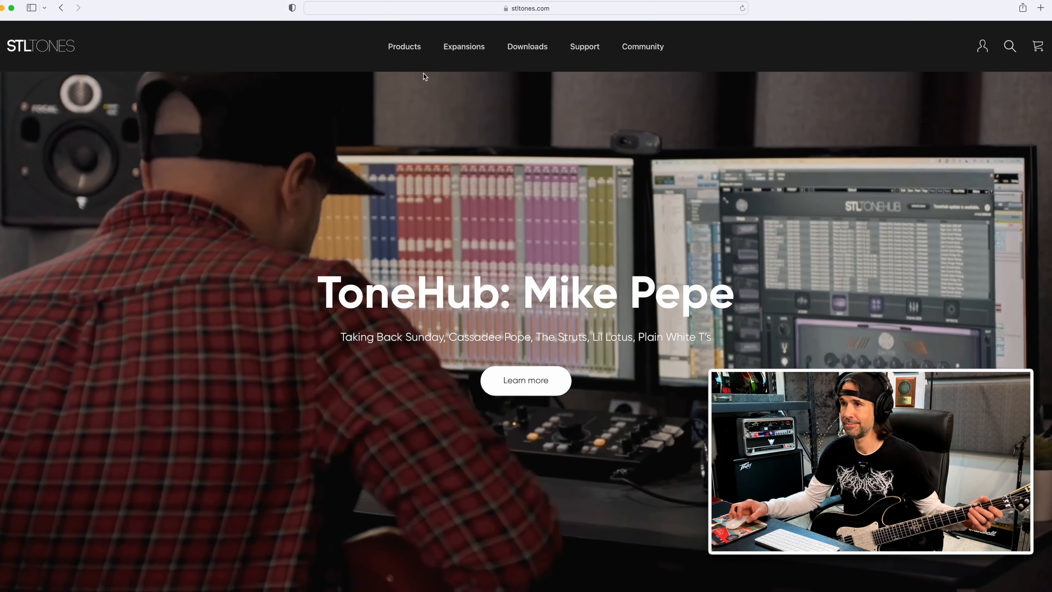
mouse_move(415, 59)
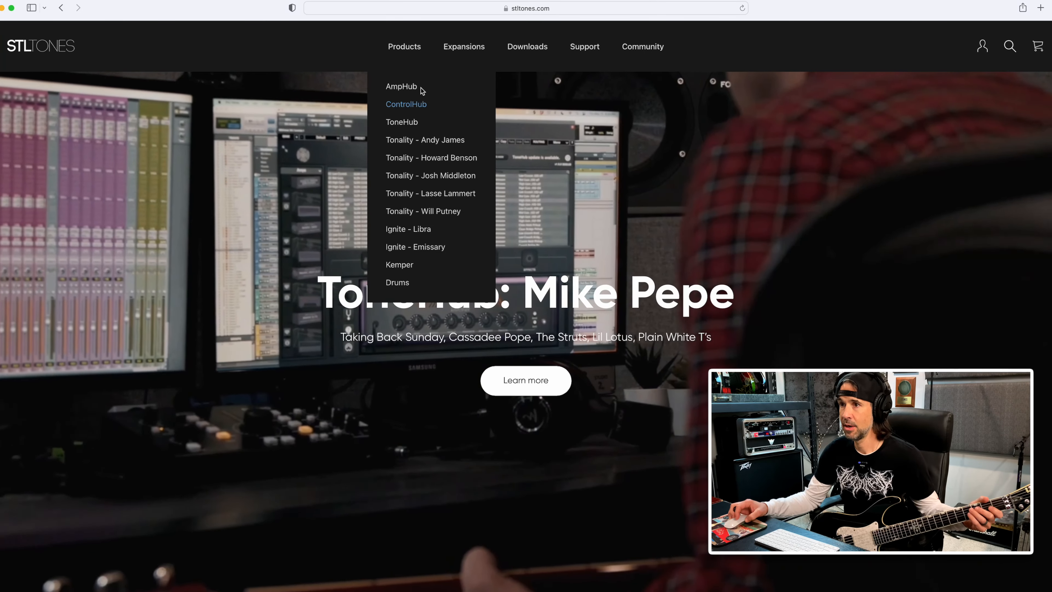
click(405, 122)
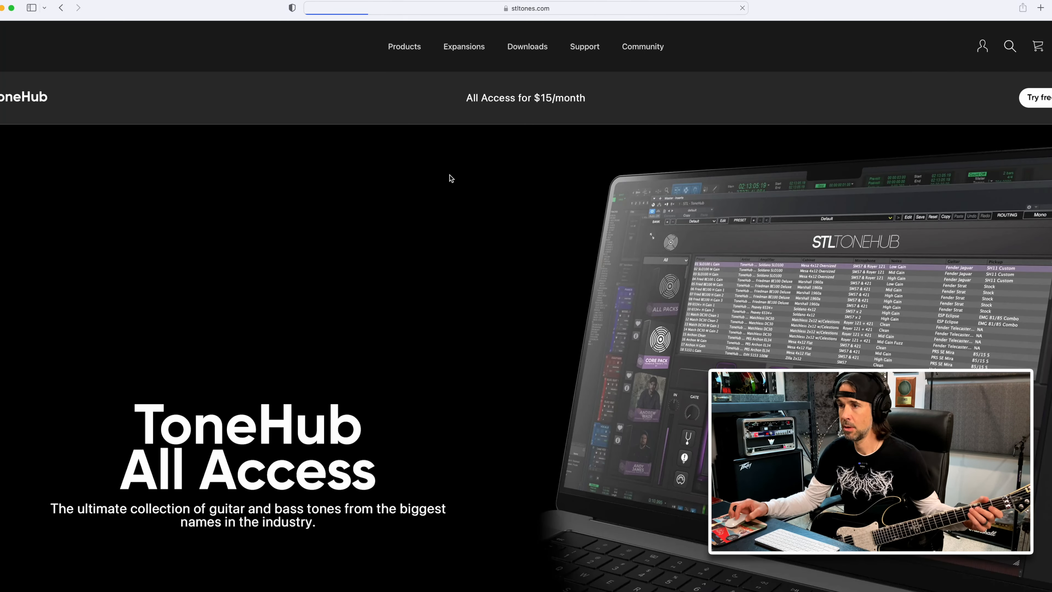
Look through the ToneHub All Access page's features, plan prices, new releases and popular expansions
scroll(454, 189, down, 2)
scroll(453, 187, down, 10)
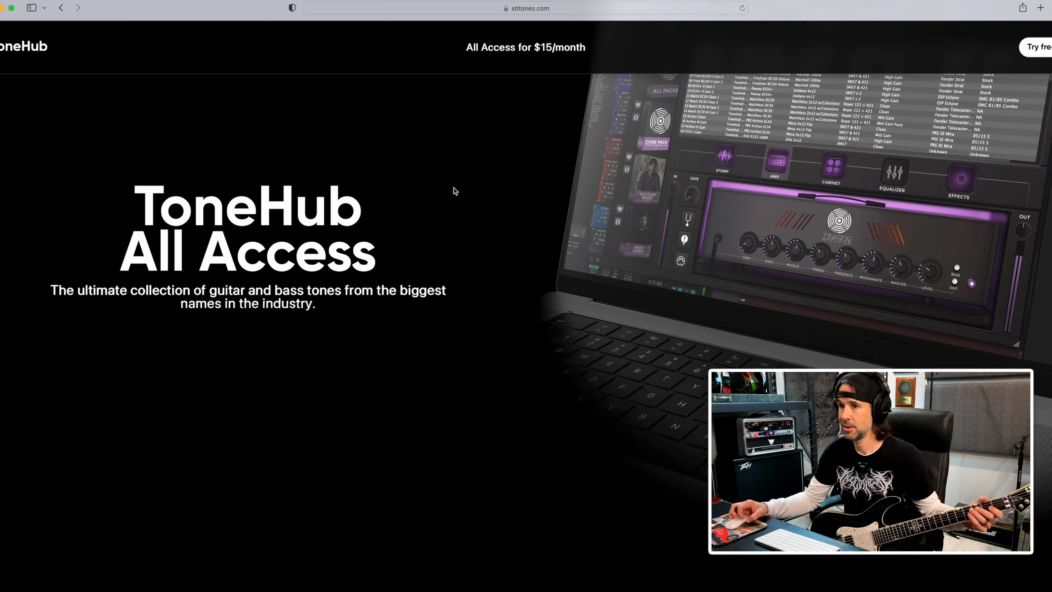
scroll(454, 188, up, 3)
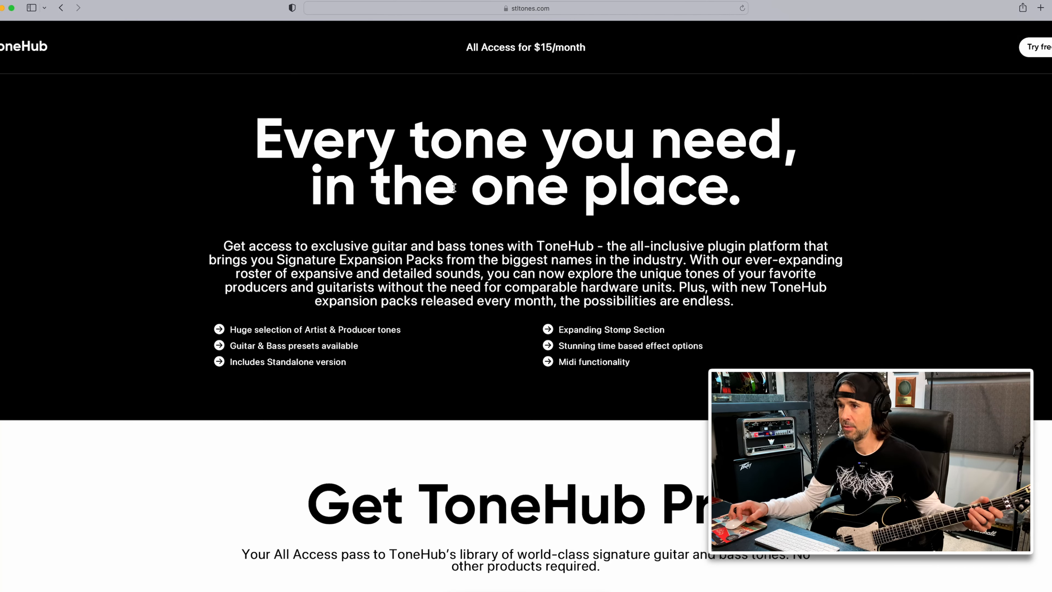
scroll(453, 187, down, 4)
scroll(454, 187, up, 2)
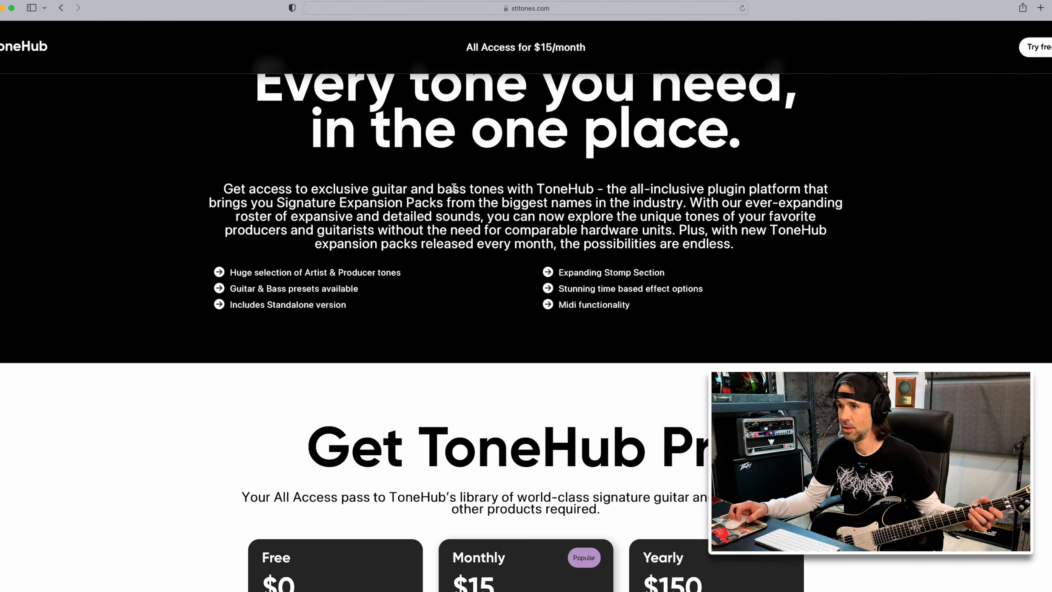
scroll(454, 187, down, 8)
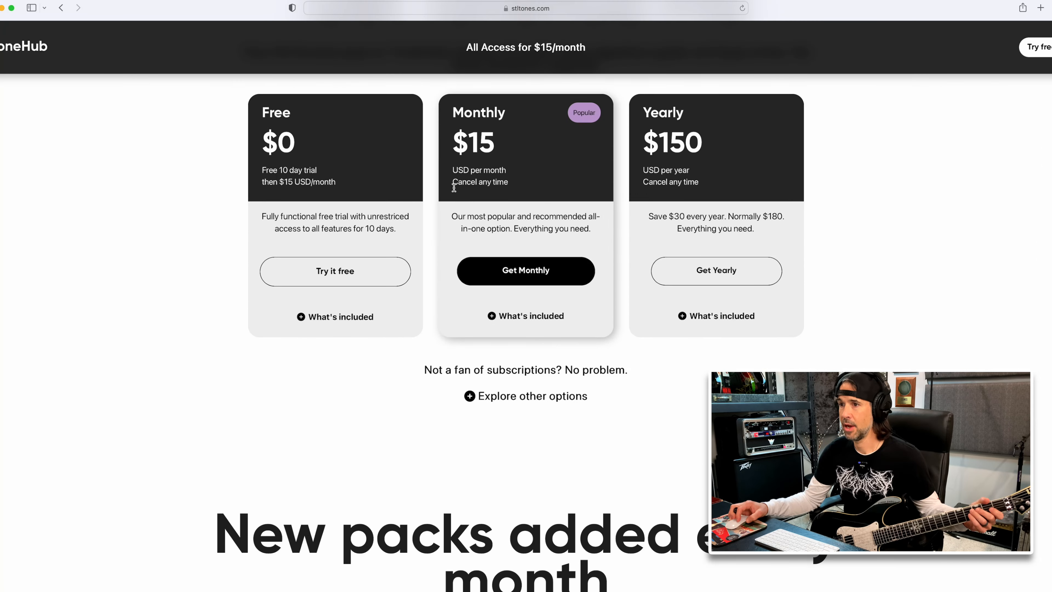
scroll(435, 217, down, 10)
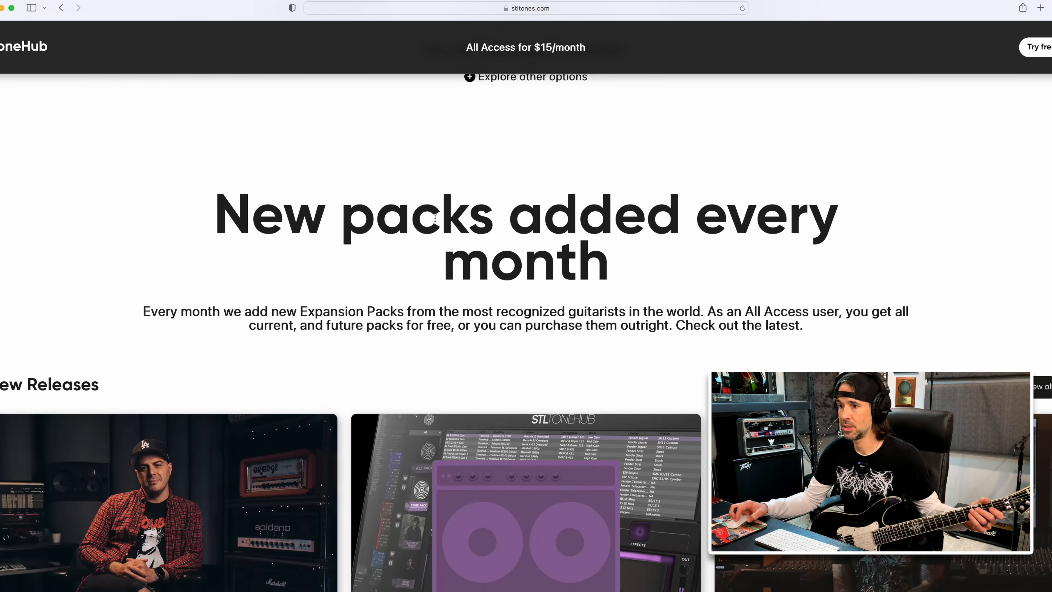
scroll(435, 223, down, 5)
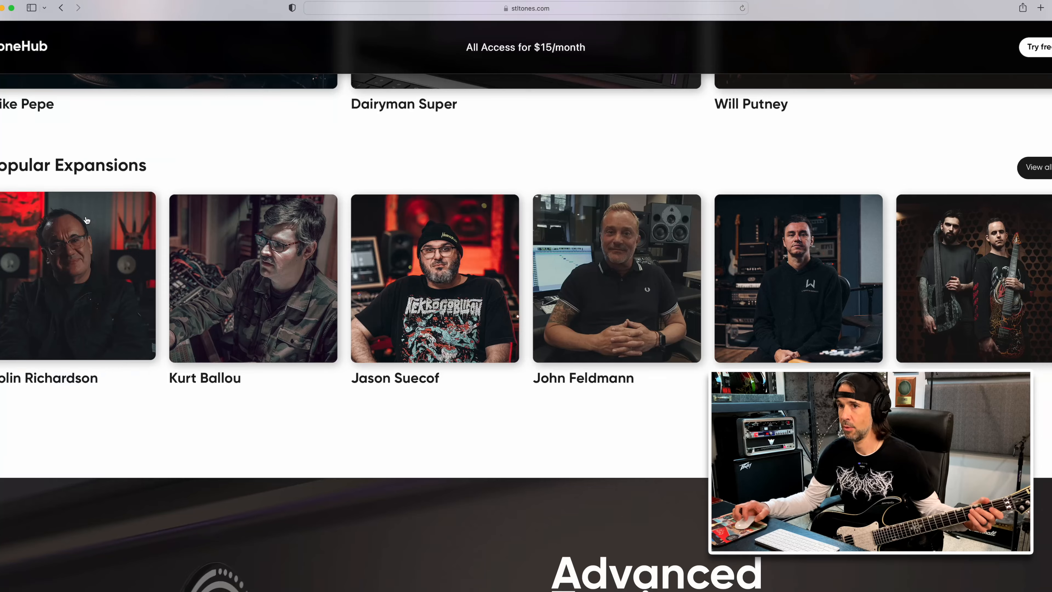
scroll(410, 290, down, 2)
scroll(463, 317, down, 4)
scroll(463, 317, up, 8)
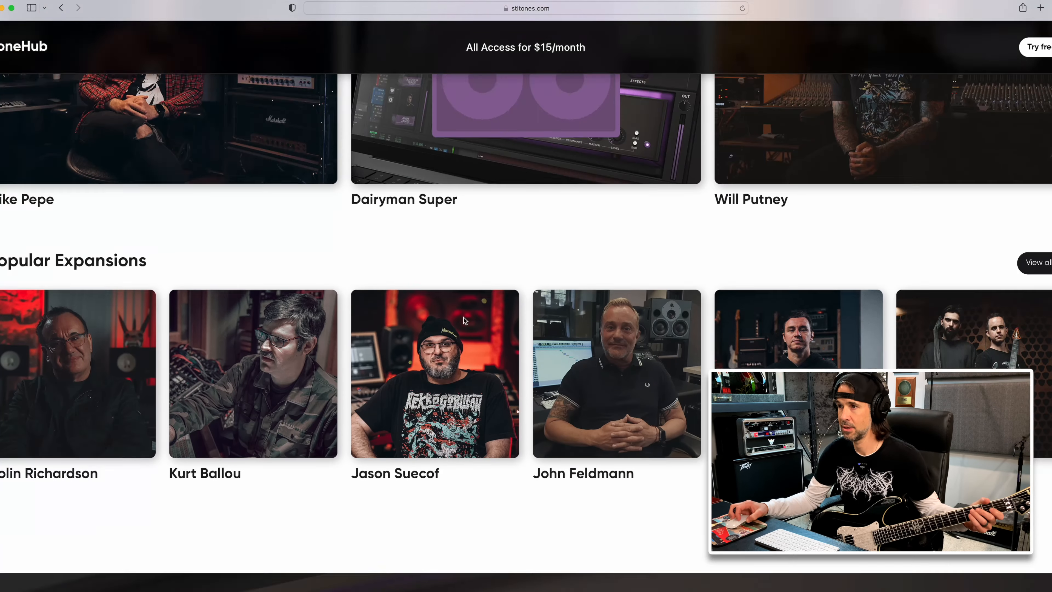
Open the complete ToneHub expansions list, load more packs and browse it for the Mark Lewis preset pack
click(1050, 323)
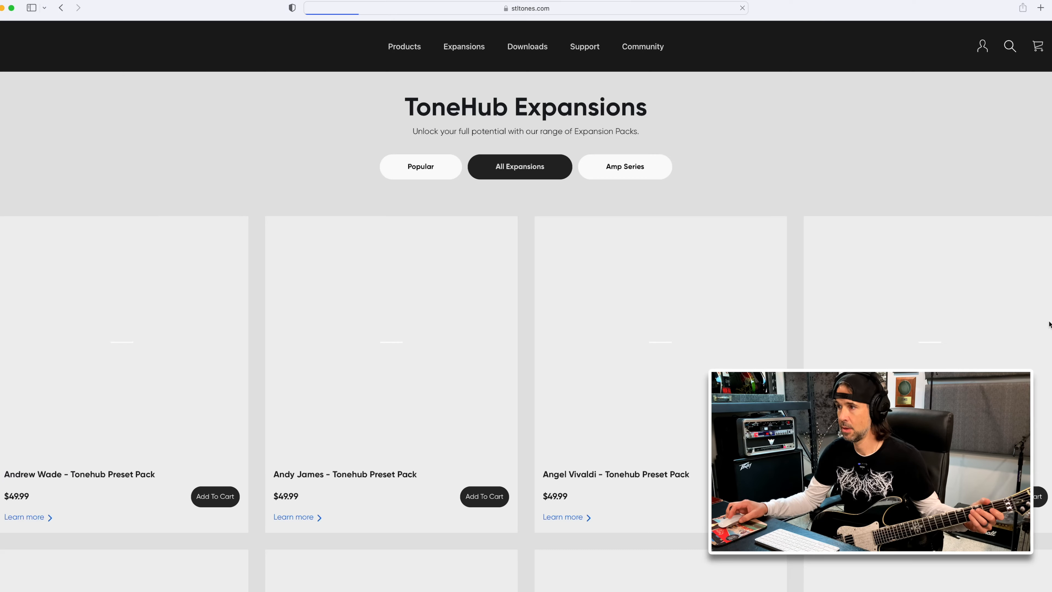
scroll(846, 358, down, 20)
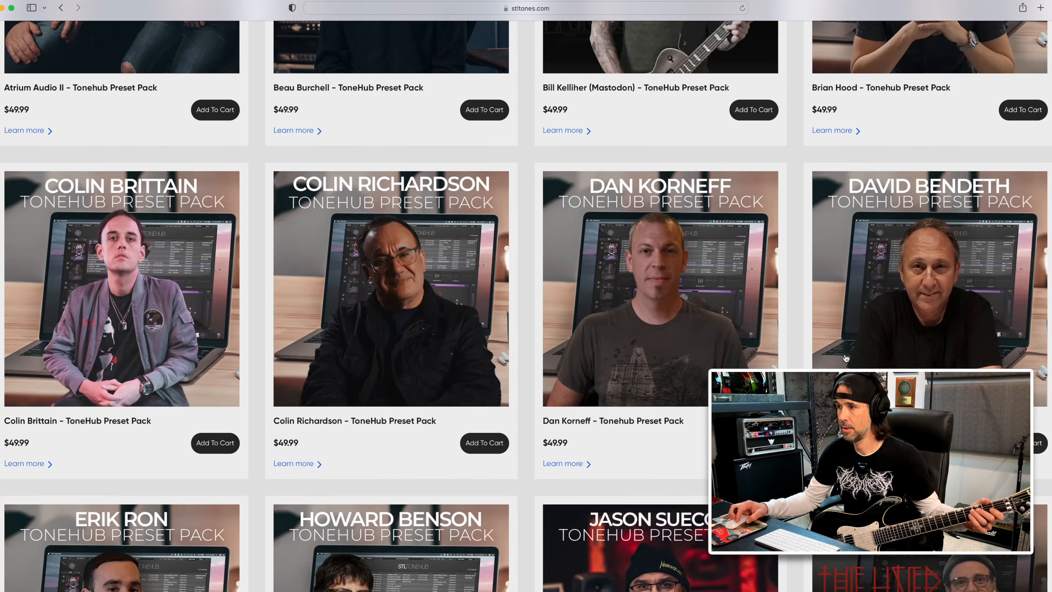
scroll(846, 358, down, 8)
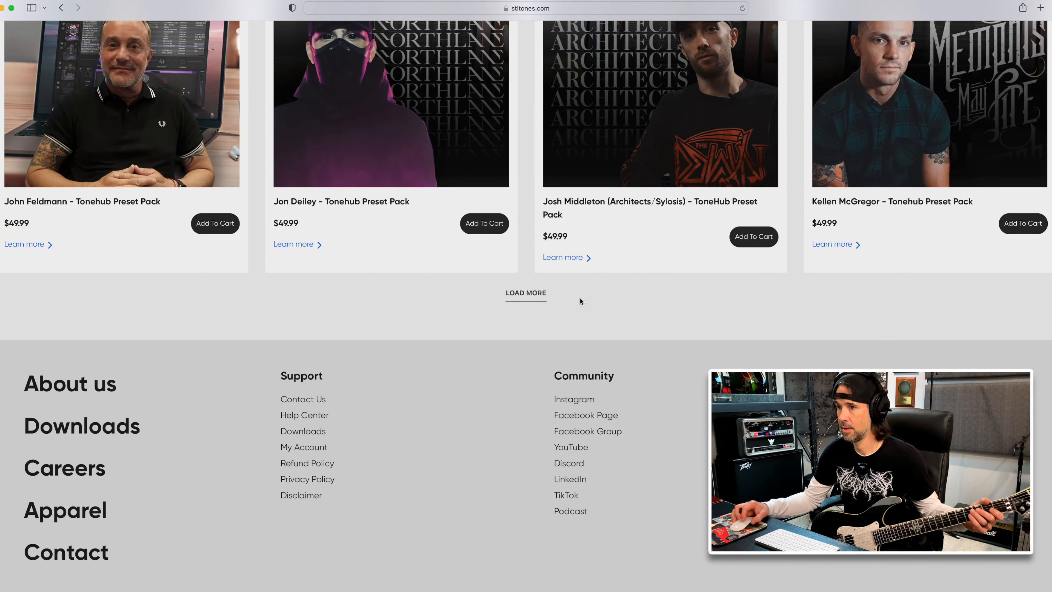
click(532, 298)
scroll(723, 307, down, 7)
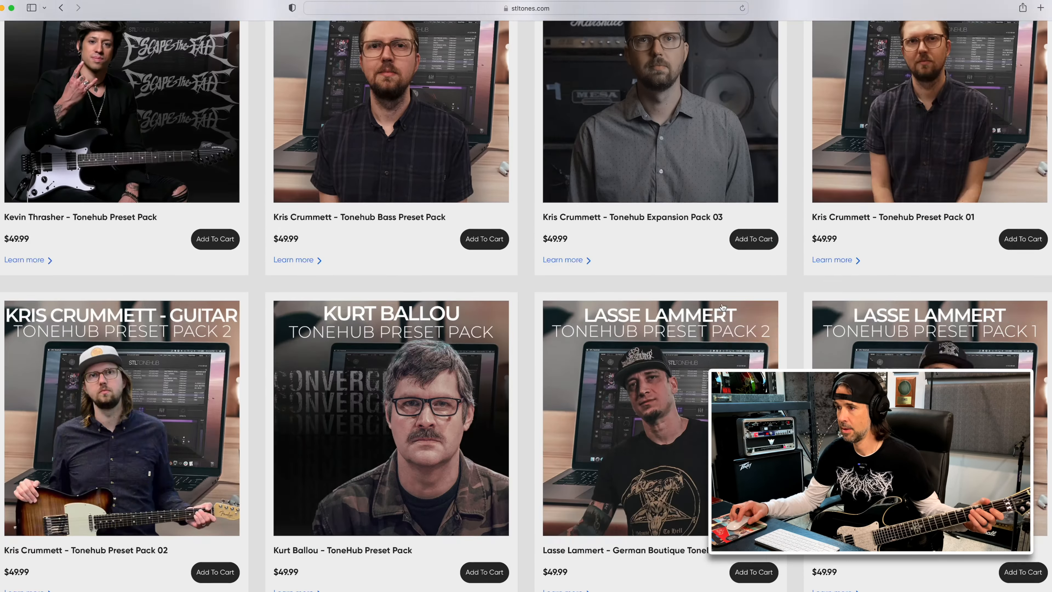
scroll(722, 306, down, 12)
scroll(723, 307, up, 6)
scroll(723, 306, down, 2)
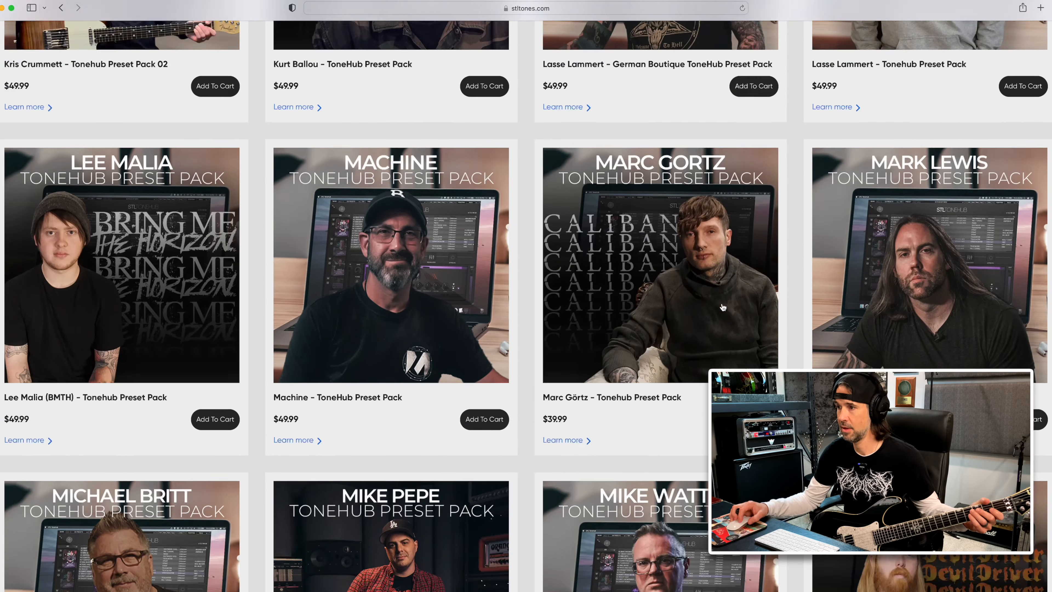
scroll(723, 307, down, 2)
Open the Mark Lewis ToneHub Expansion Pack page and show what the Free plan includes
click(939, 232)
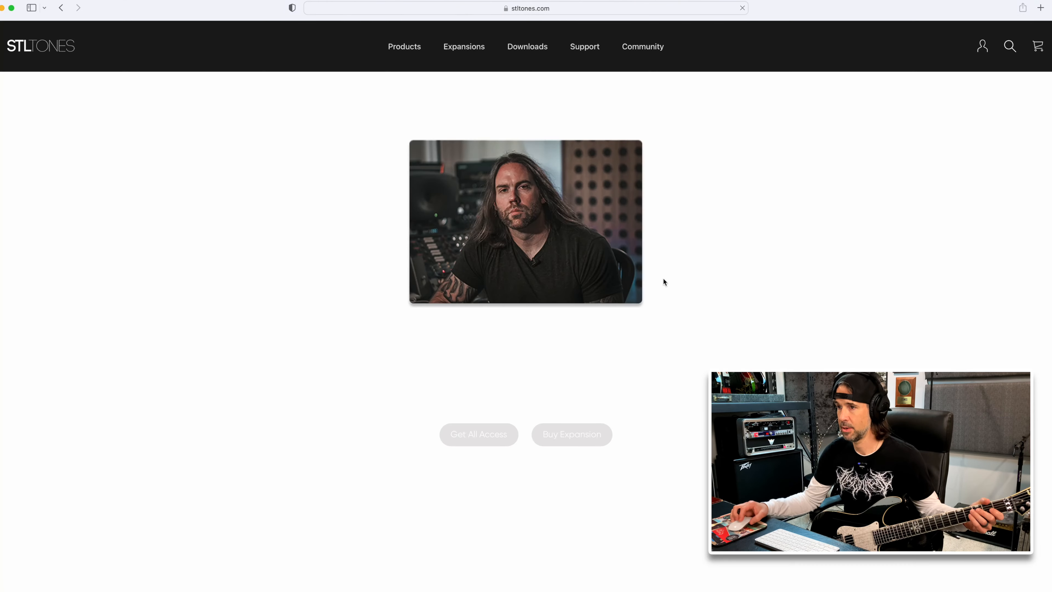
scroll(605, 310, down, 3)
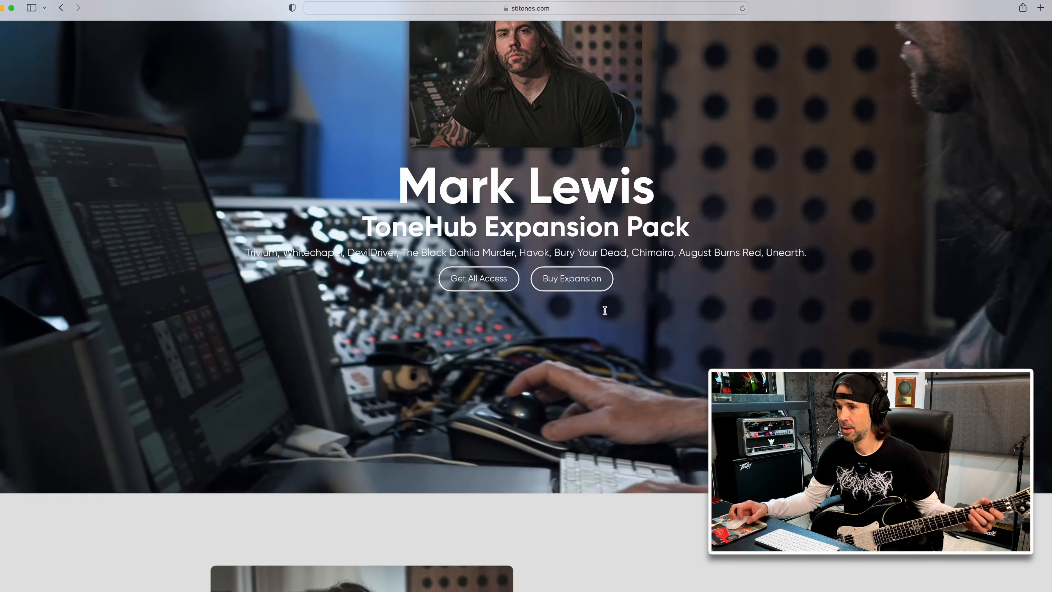
scroll(604, 310, down, 15)
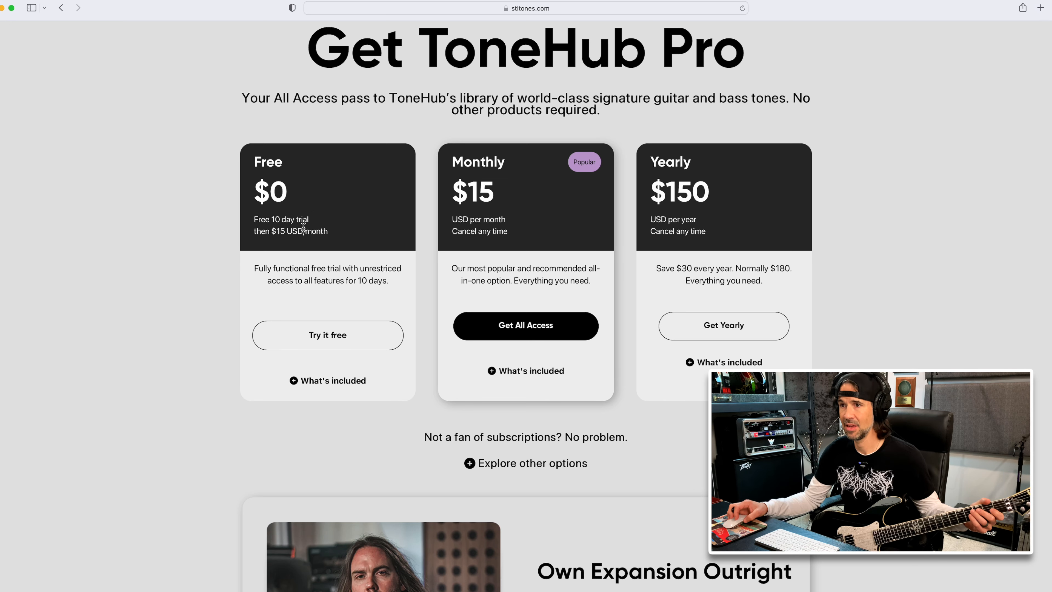
click(353, 381)
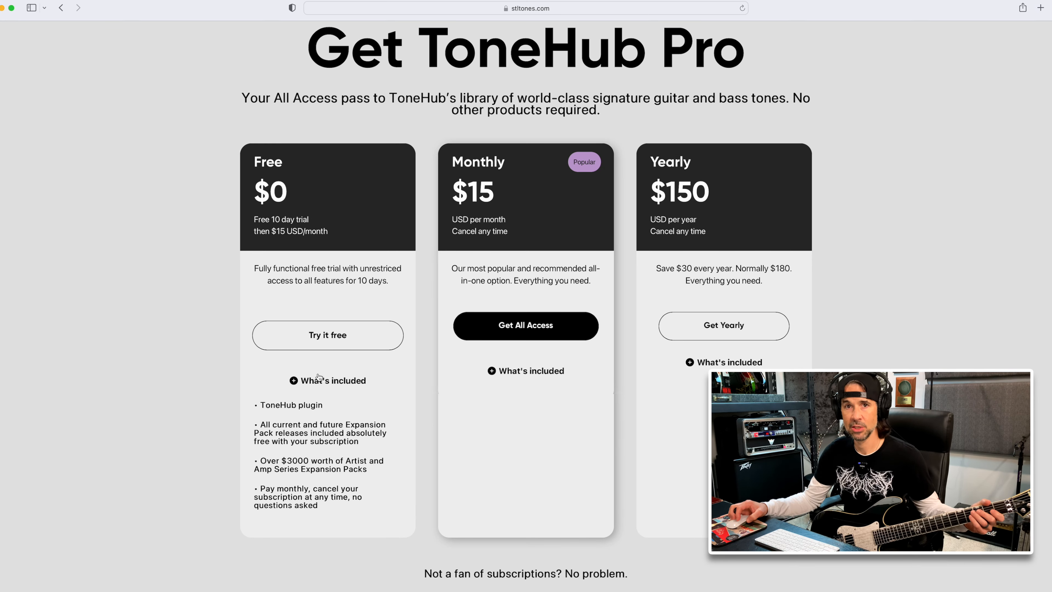
Reveal the non-subscription purchase options and show what is included with the outright ToneHub Plugin
scroll(319, 381, down, 1)
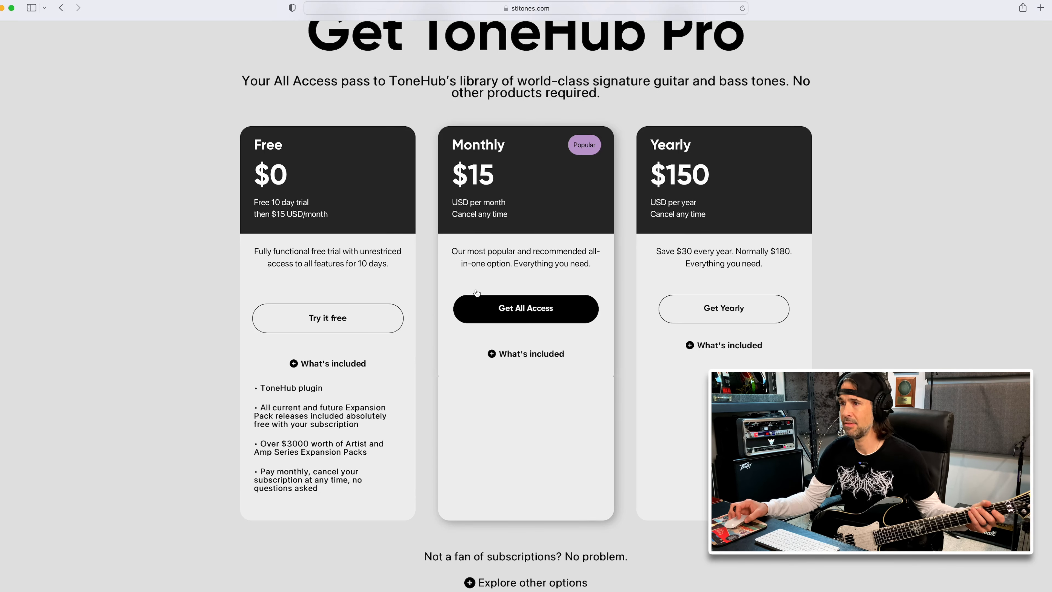
scroll(551, 292, down, 5)
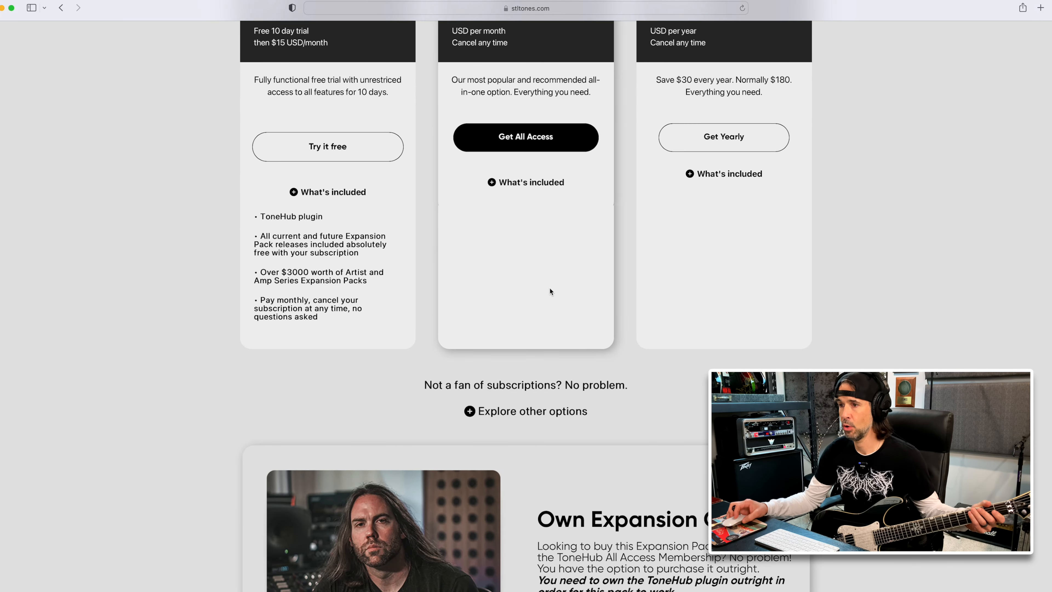
click(508, 415)
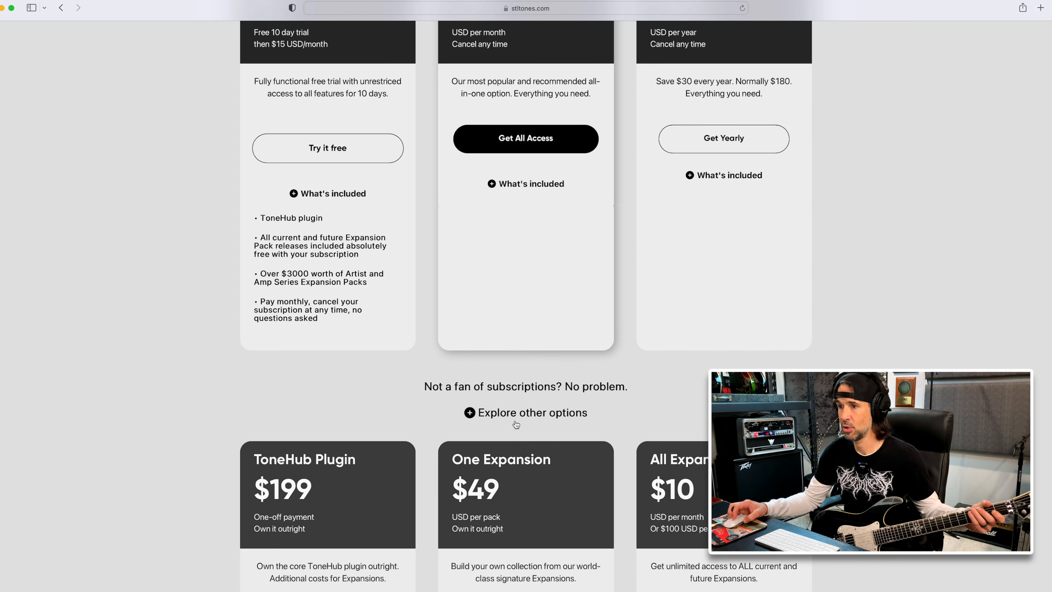
scroll(508, 423, down, 5)
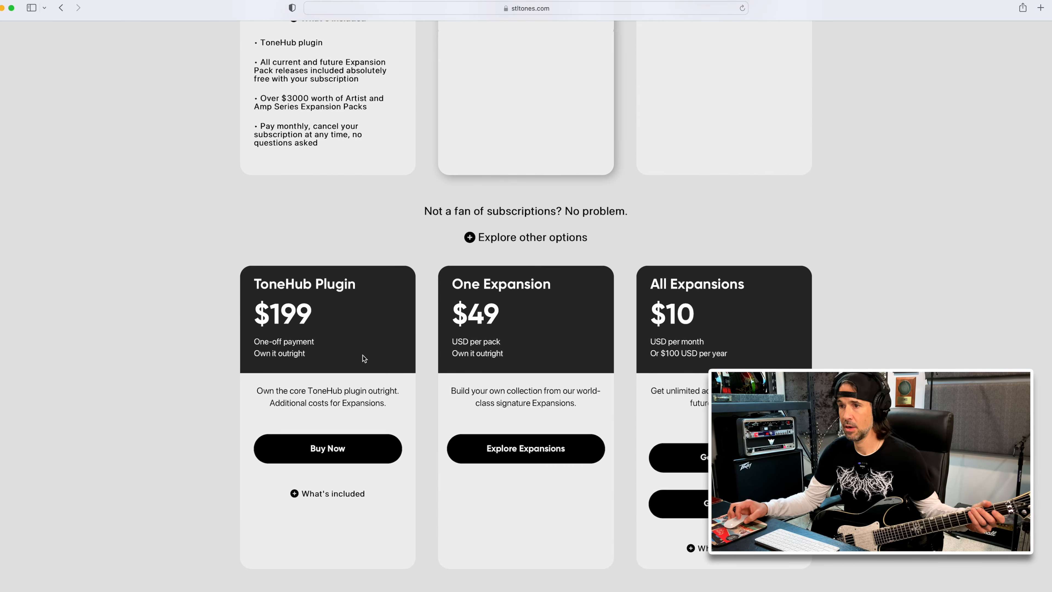
click(346, 500)
scroll(346, 495, down, 4)
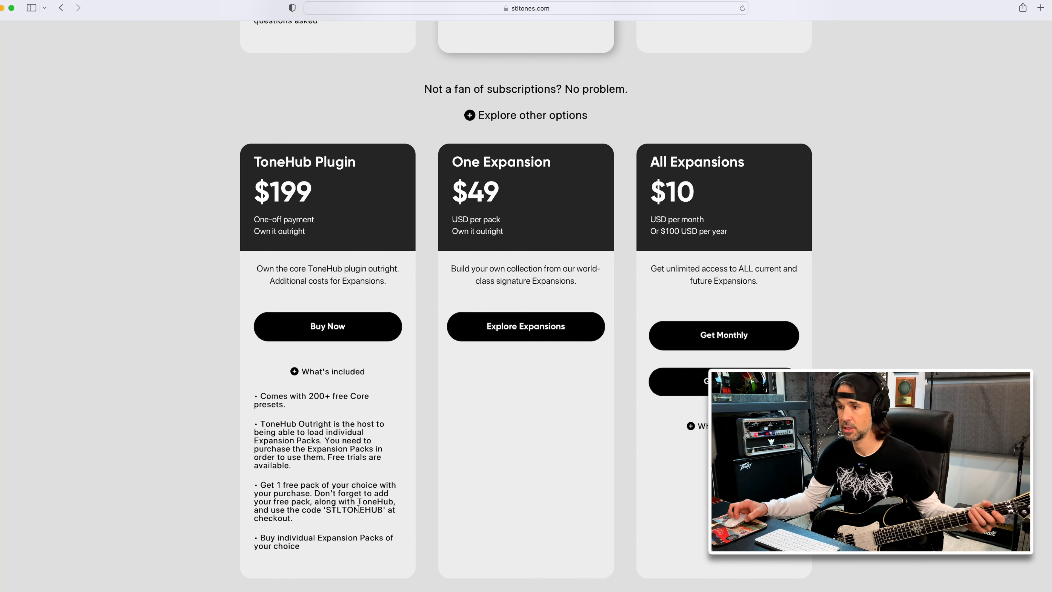
Compare the free trial and subscription plans with the outright purchase options, and skim the rest of the Mark Lewis page
scroll(329, 325, up, 9)
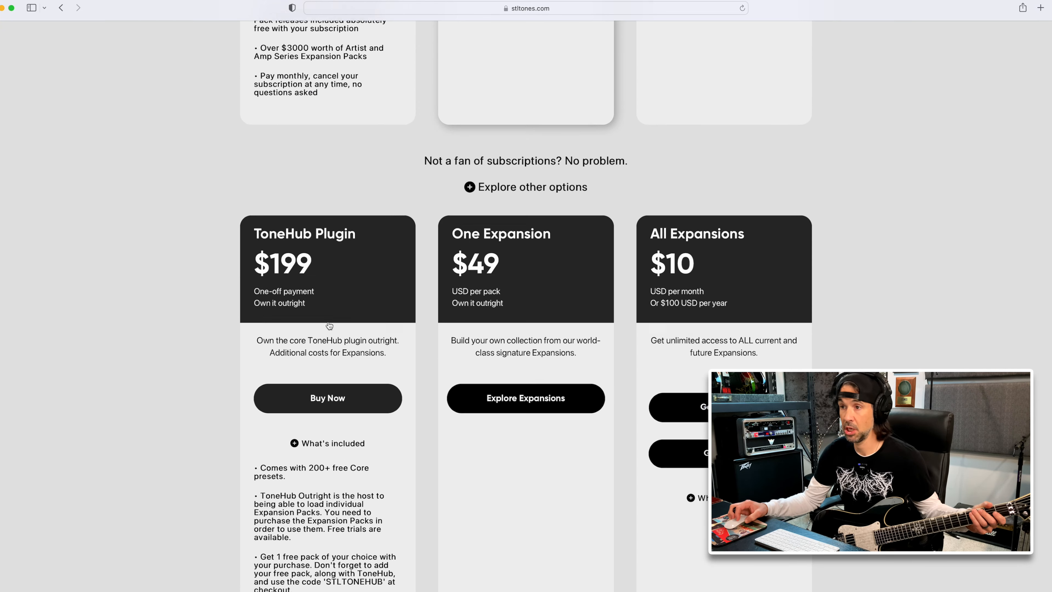
scroll(330, 325, up, 6)
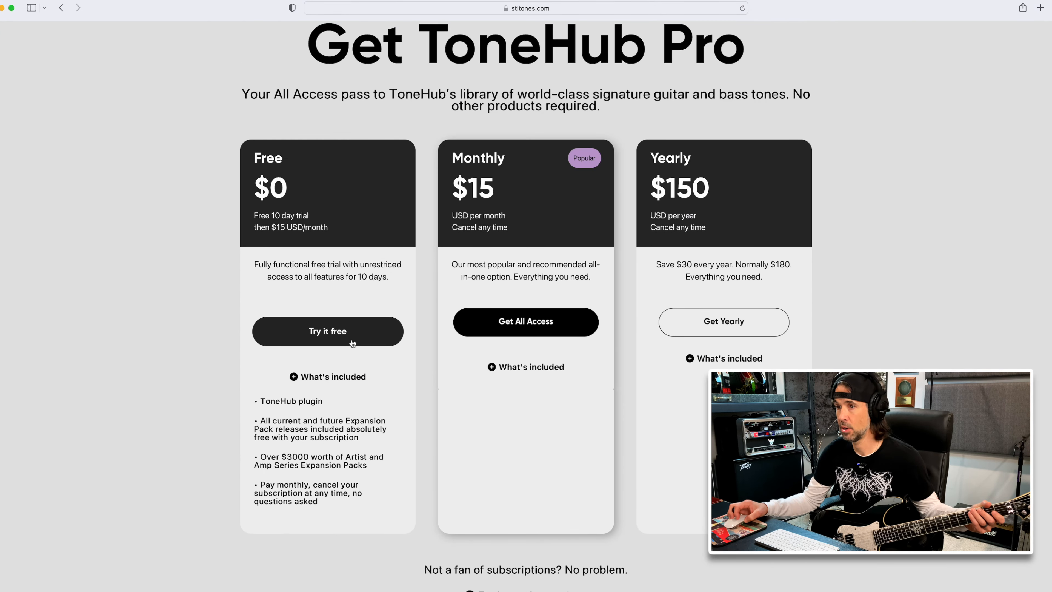
scroll(468, 285, down, 15)
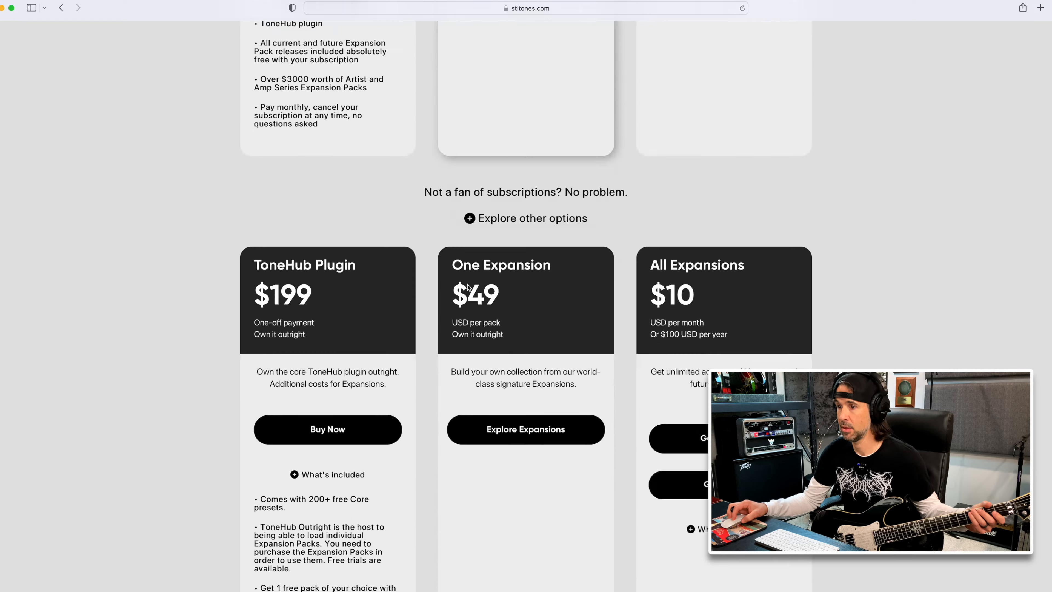
scroll(468, 285, down, 20)
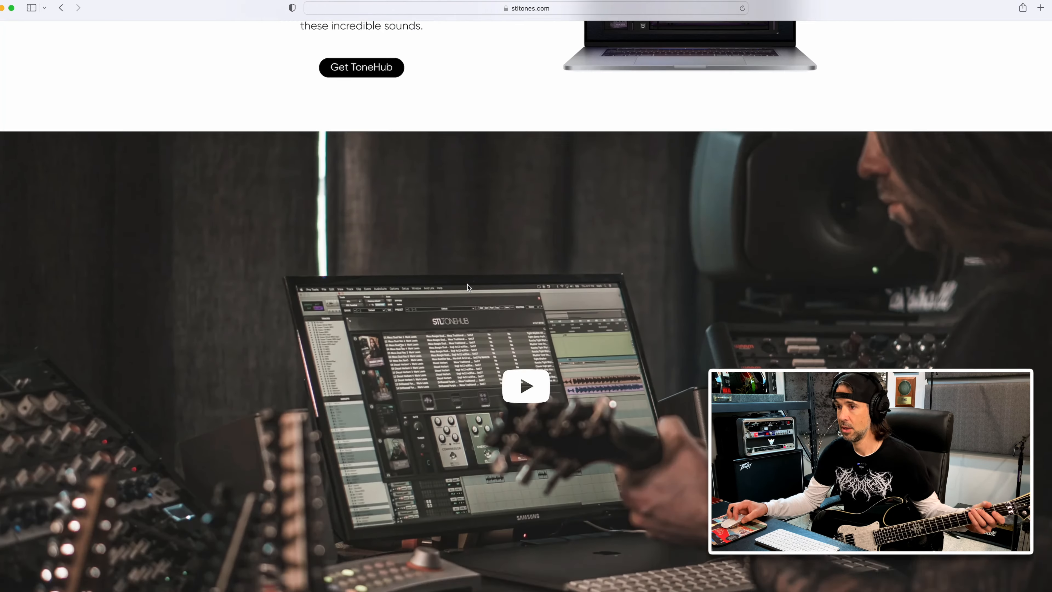
scroll(468, 284, down, 5)
scroll(468, 285, up, 11)
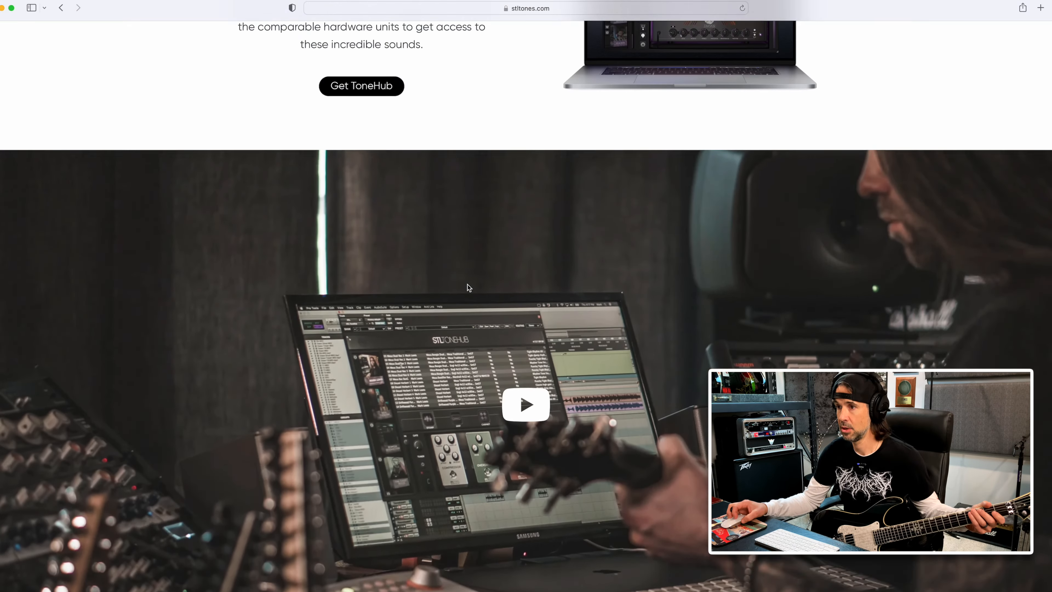
scroll(469, 287, up, 8)
Switch back to the Pro Tools session and review the Mark Lewis presets in STL ToneHub from the start of the list
key(ctrl+Up)
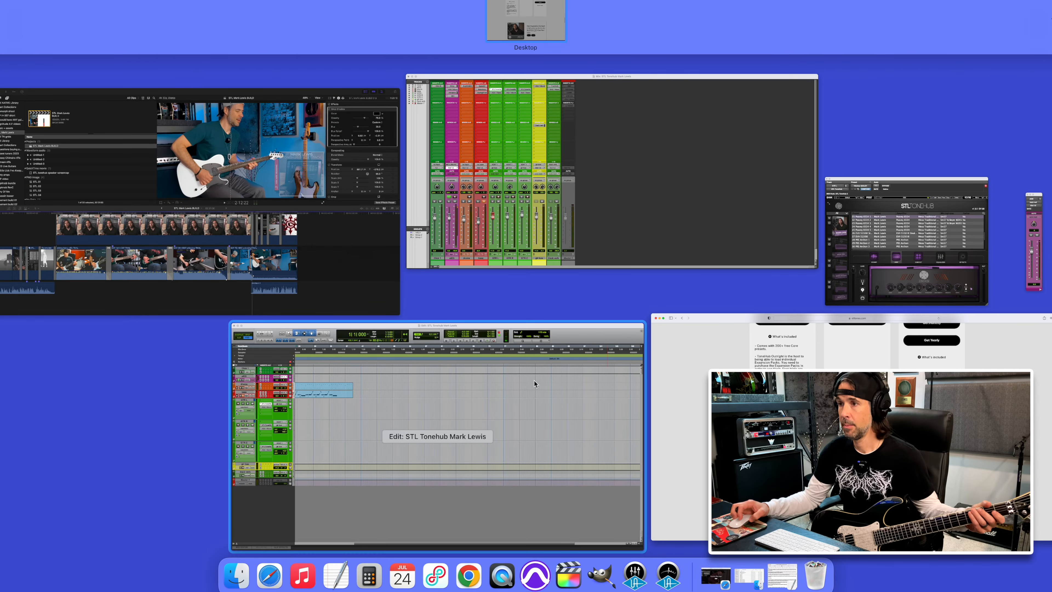
click(477, 390)
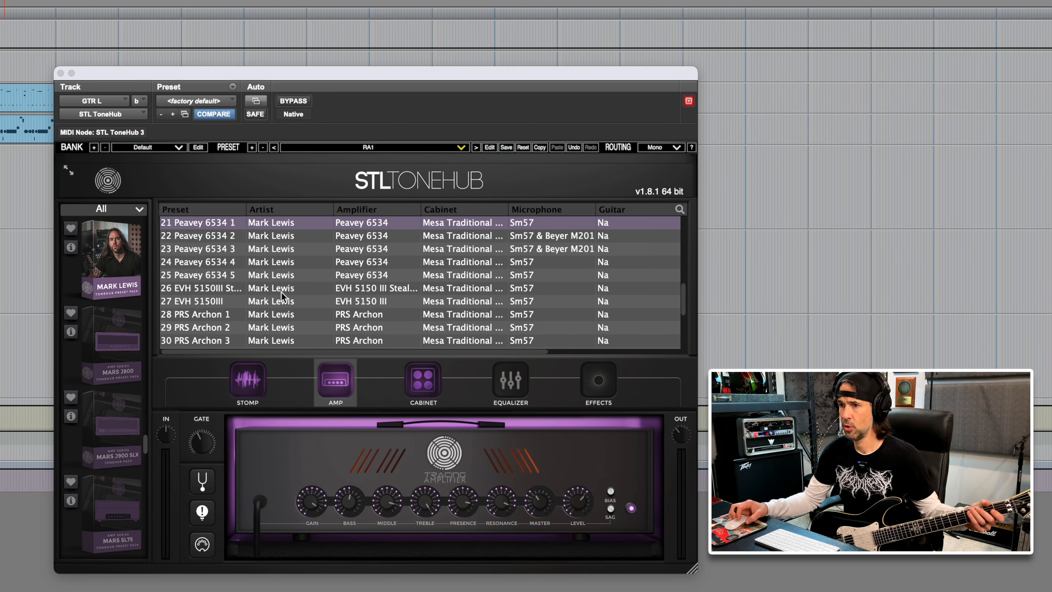
scroll(282, 292, up, 10)
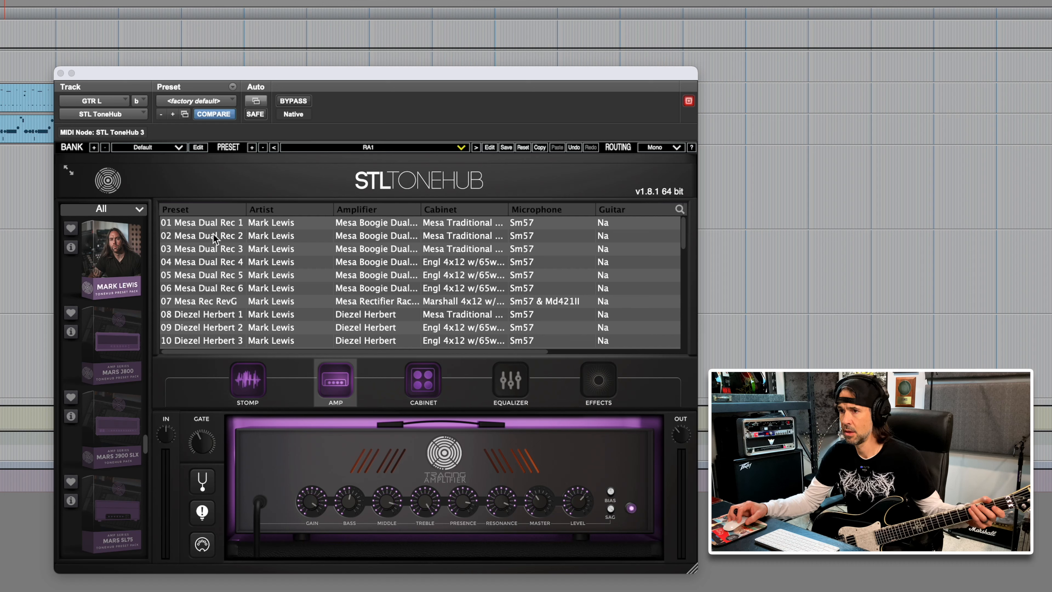
scroll(361, 237, down, 7)
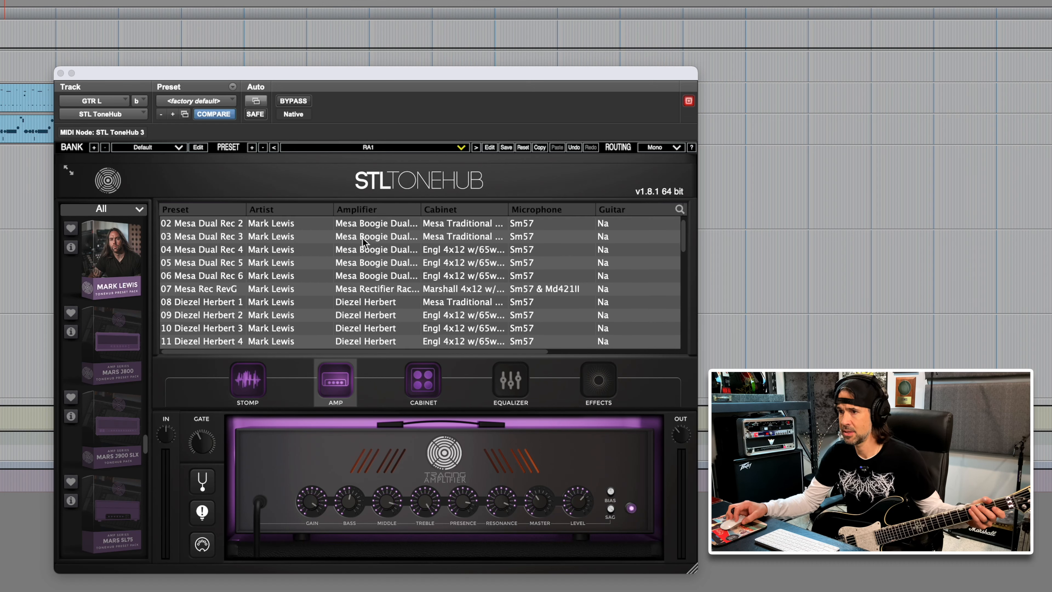
Review the rest of the Mark Lewis presets through 40 Friedman HBE, and return to the Peavey 6534 presets
scroll(362, 237, down, 9)
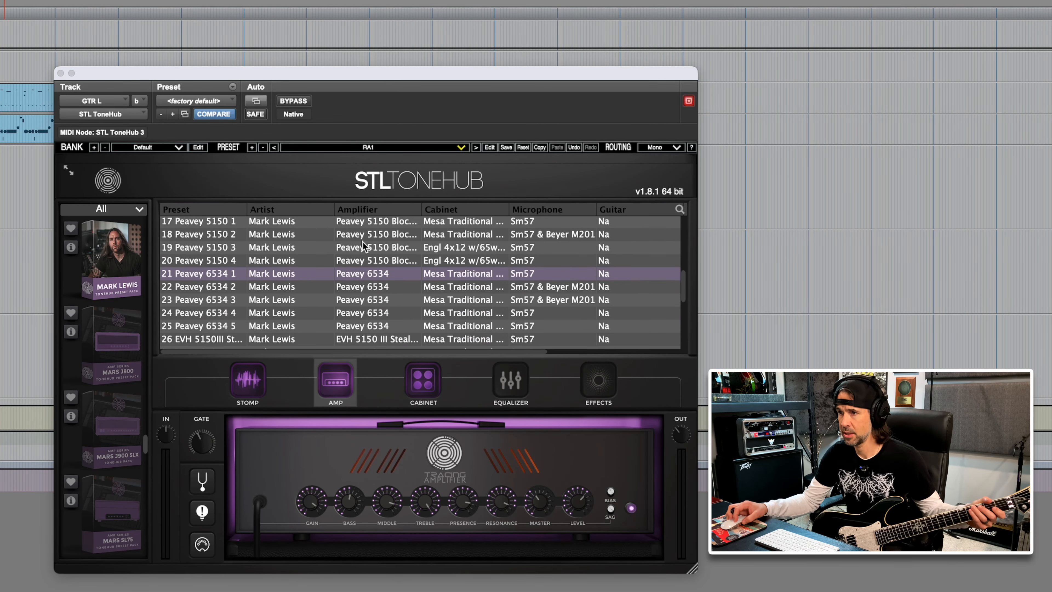
scroll(362, 242, down, 3)
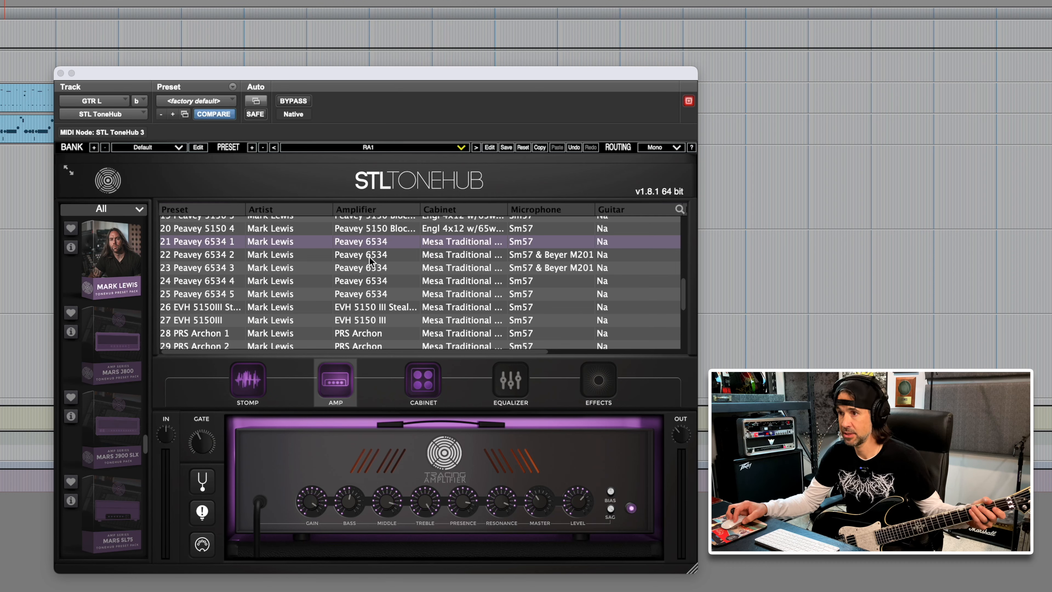
scroll(369, 256, down, 4)
scroll(369, 256, down, 3)
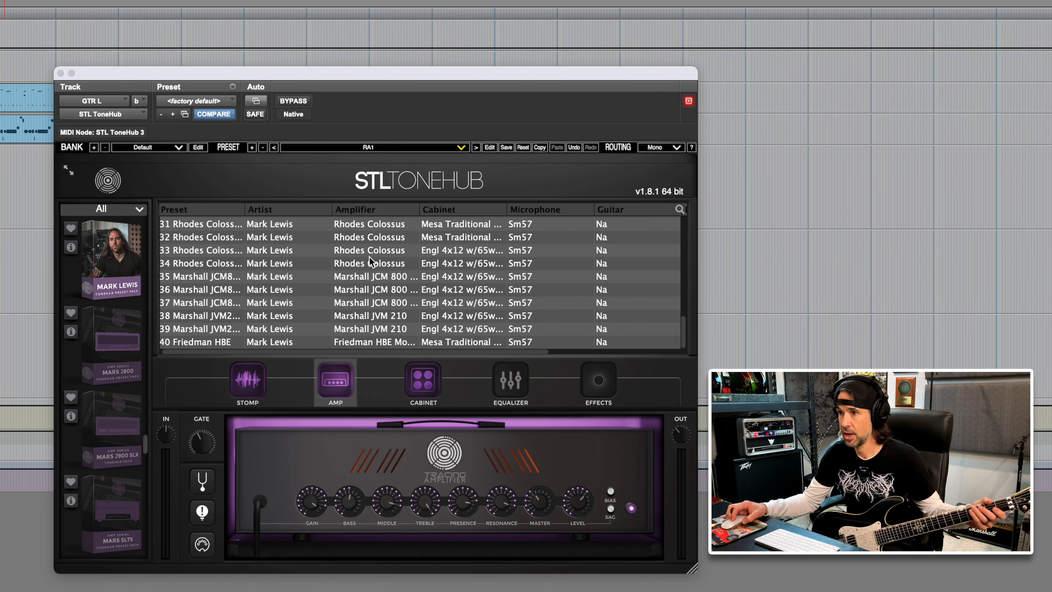
scroll(369, 256, up, 7)
scroll(369, 257, up, 13)
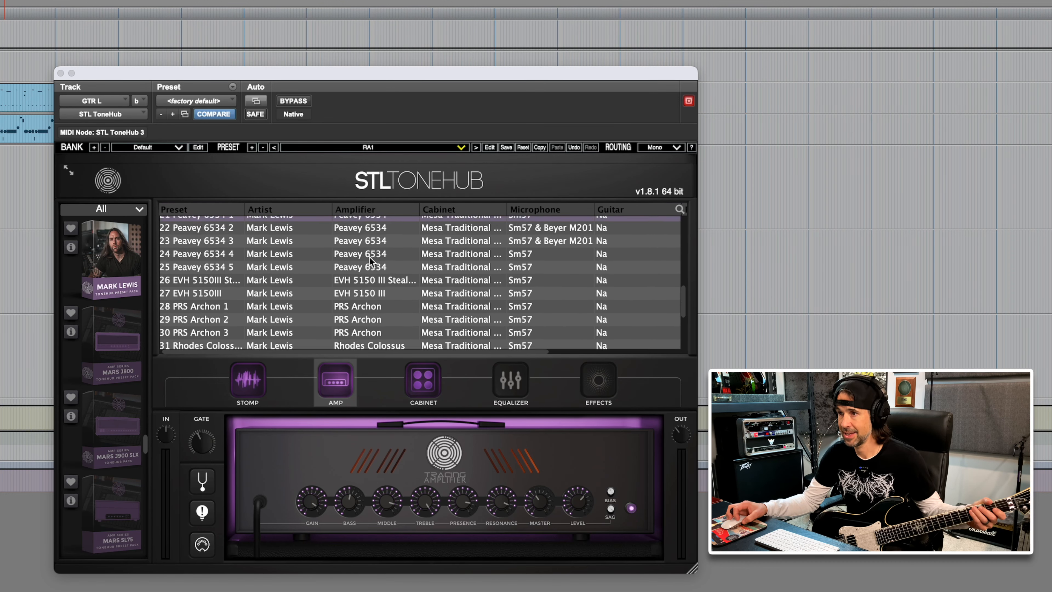
scroll(369, 257, down, 6)
scroll(369, 256, down, 1)
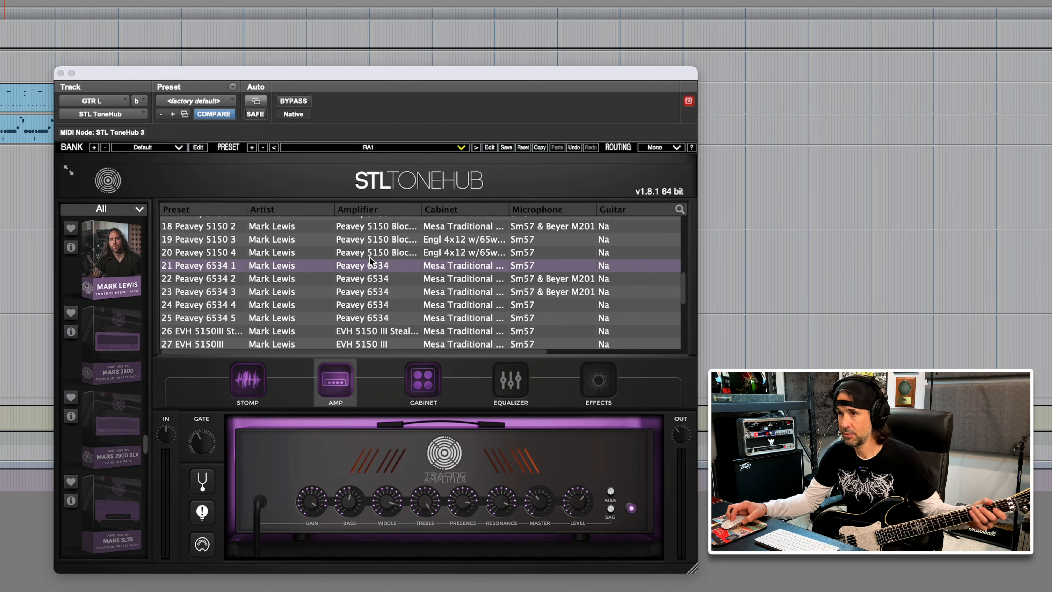
scroll(369, 256, up, 1)
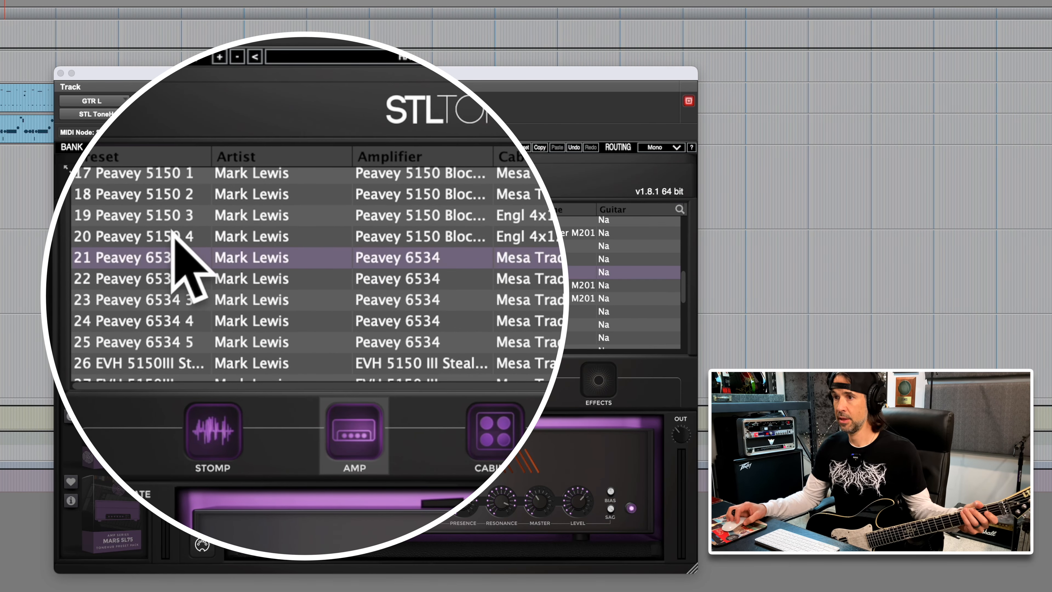
Select the 21 Peavey 6534 1 preset and load the Default plugin preset to audition the stock tone
click(156, 258)
click(410, 56)
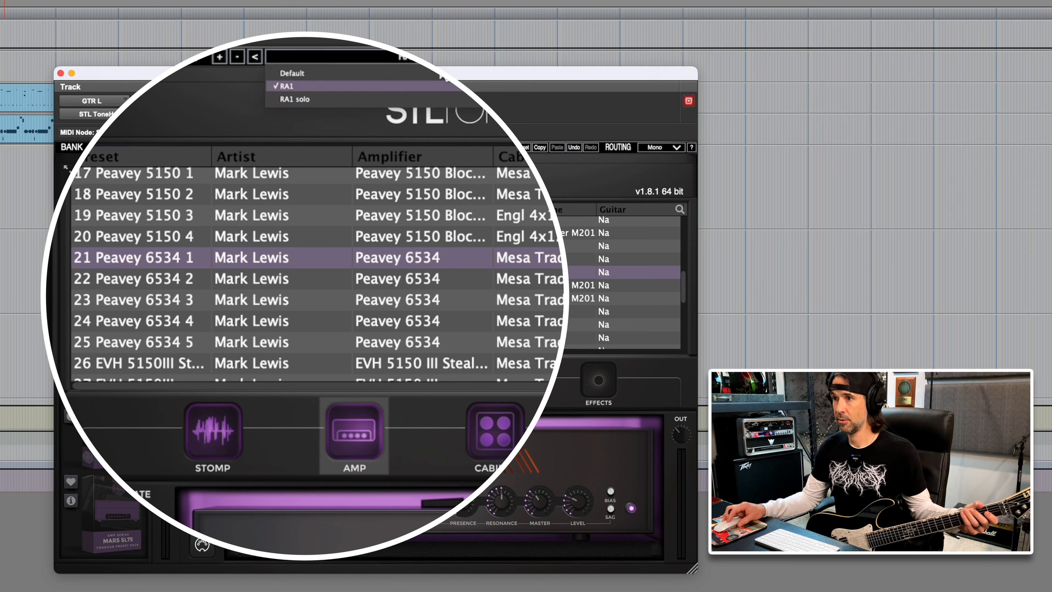
click(292, 81)
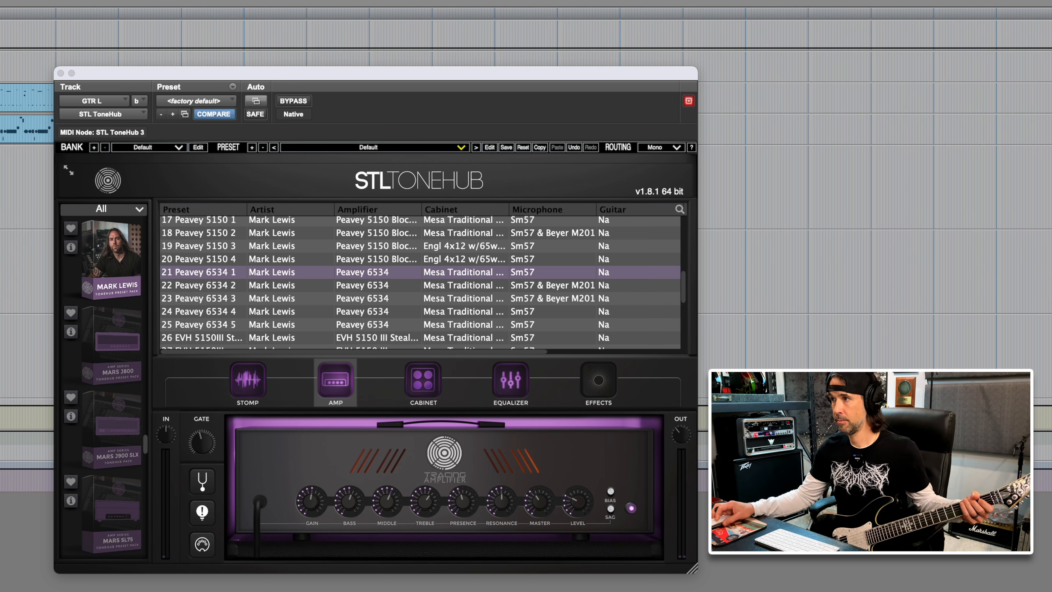
click(587, 514)
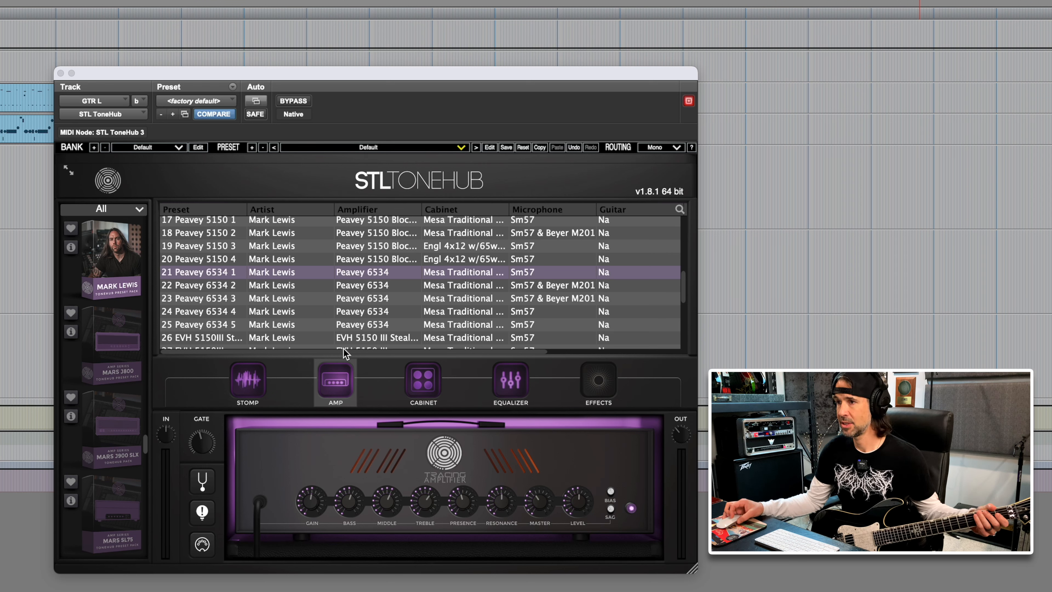
Load the custom RA1 plugin preset in STL ToneHub to audition the modified Peavey 6534 tone
click(404, 147)
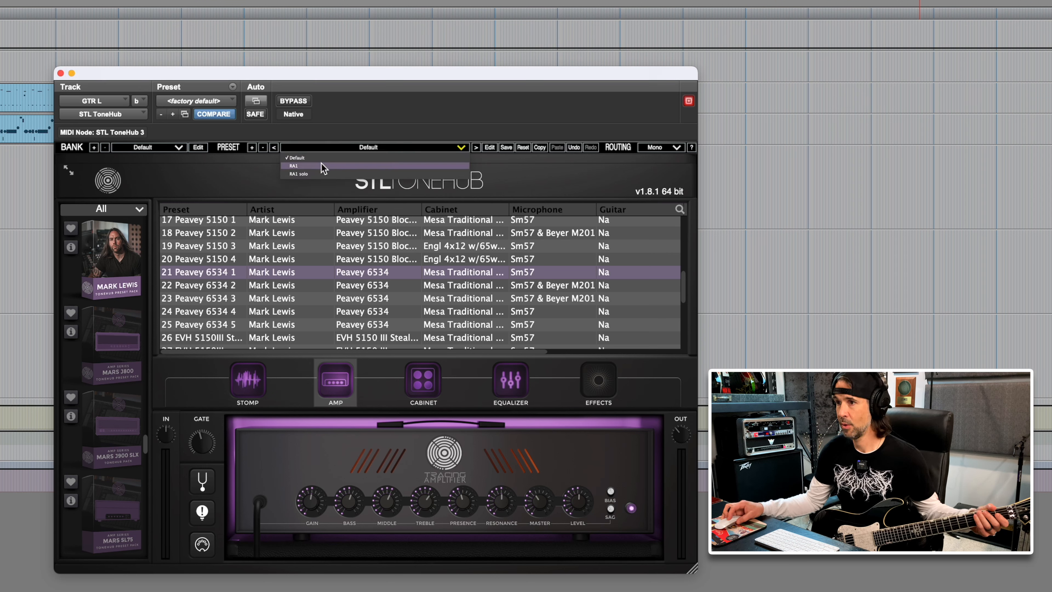
click(323, 165)
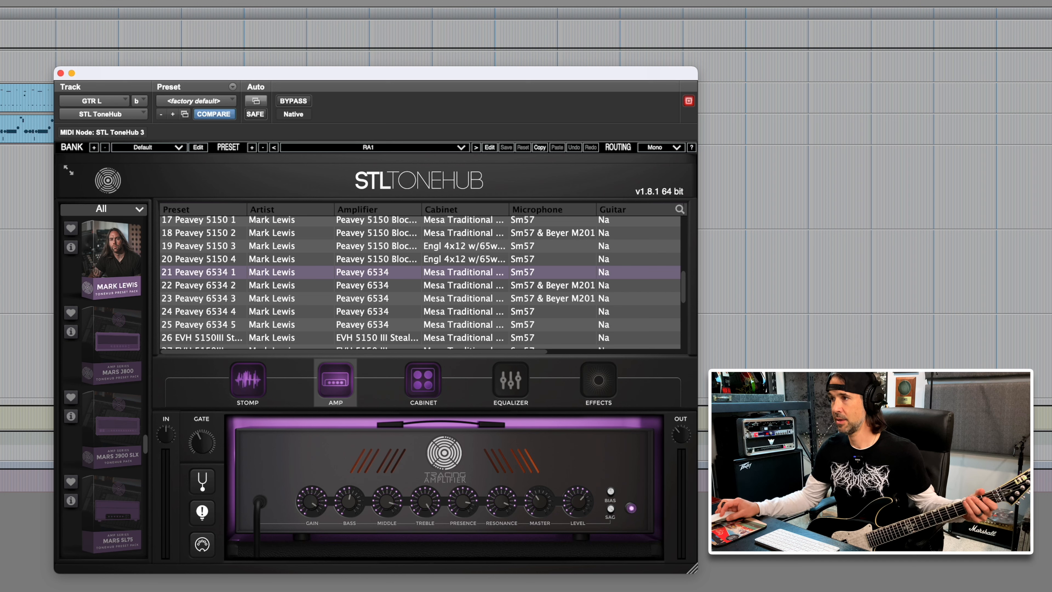
click(977, 77)
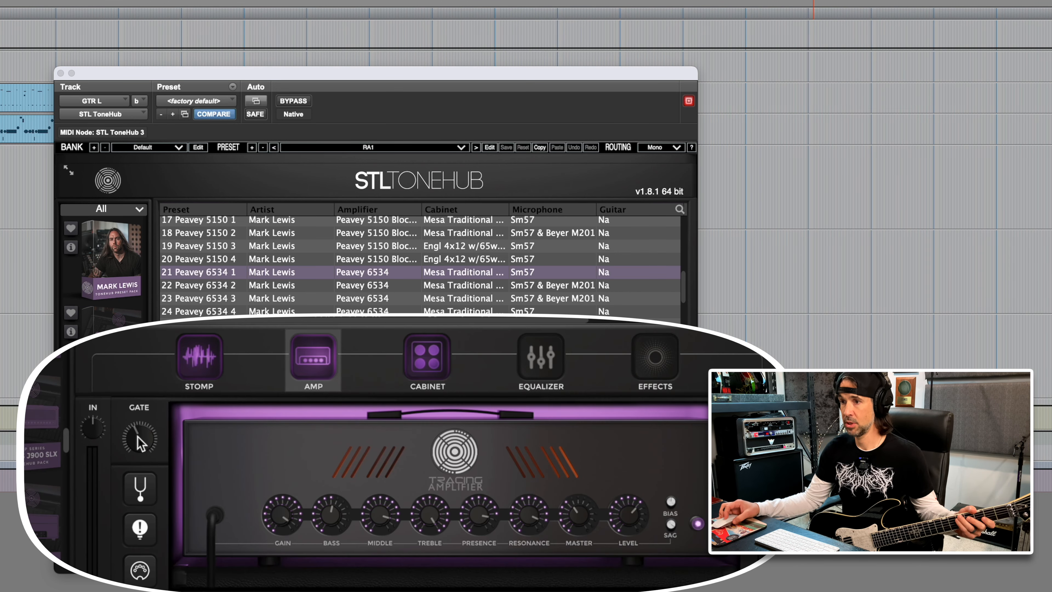
Examine the RA1 preset's input, gate and amp settings, from Bass and Middle through Presence, Master and Level
click(90, 430)
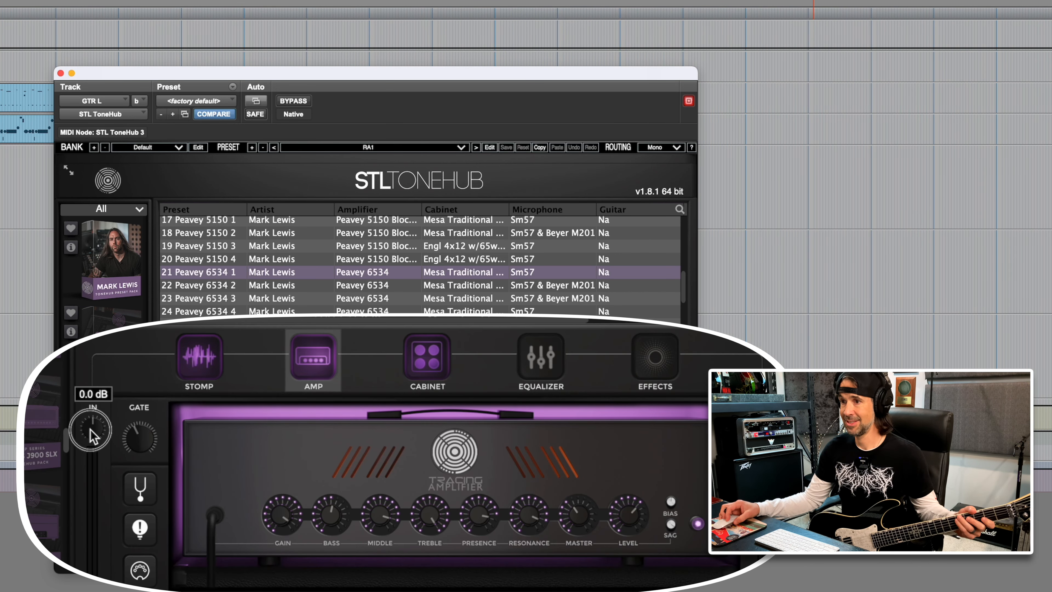
click(137, 442)
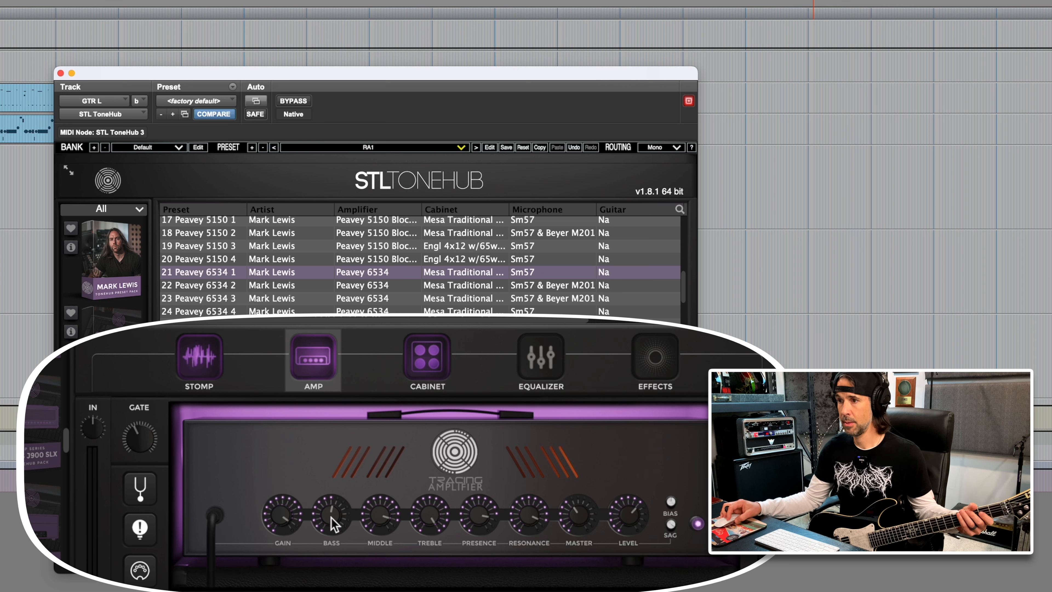
mouse_move(331, 517)
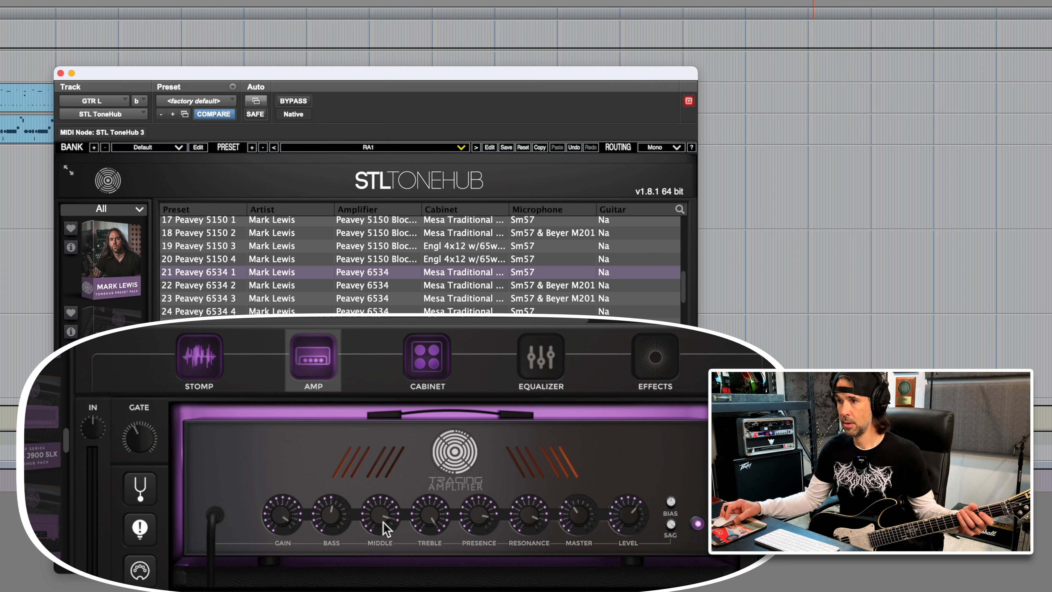
mouse_move(383, 521)
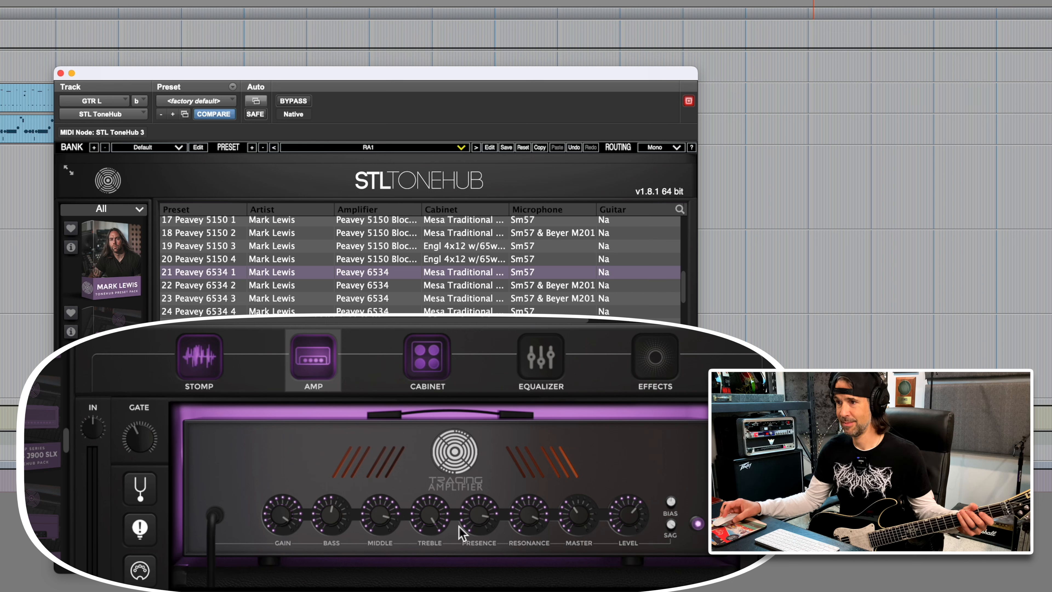
mouse_move(428, 517)
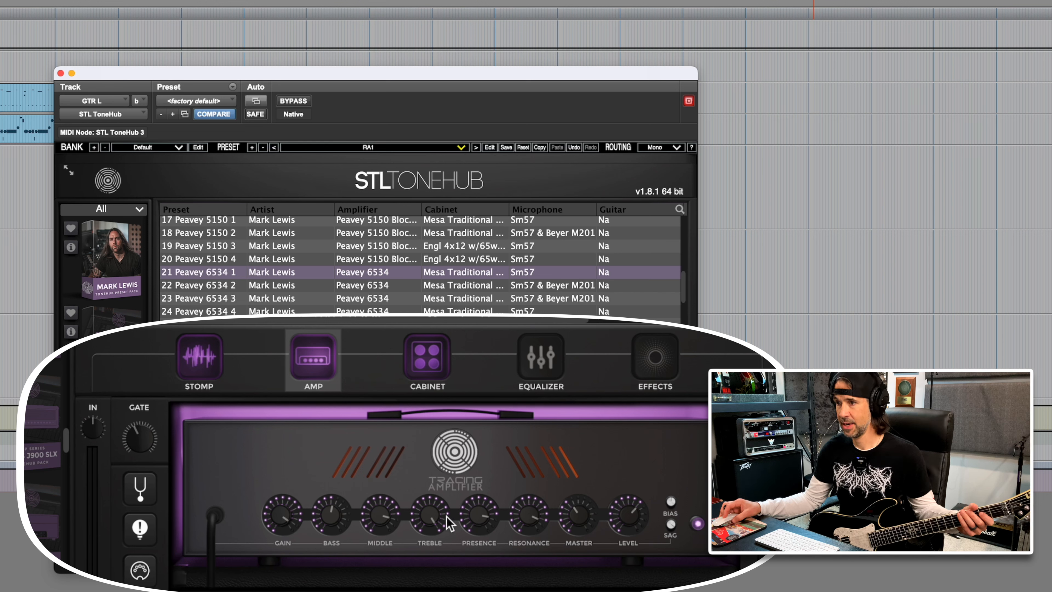
mouse_move(476, 523)
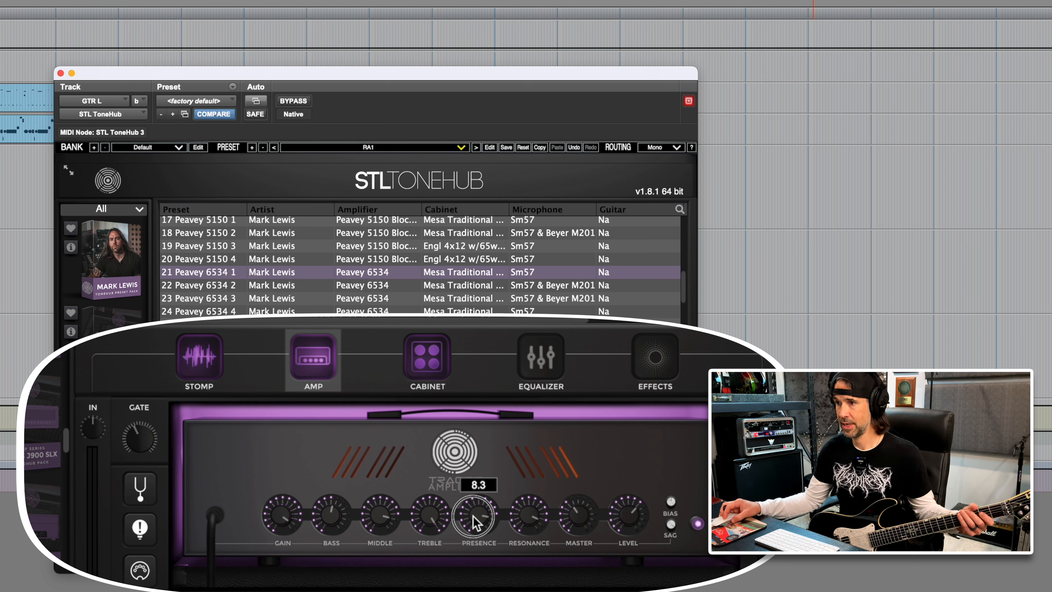
mouse_move(527, 517)
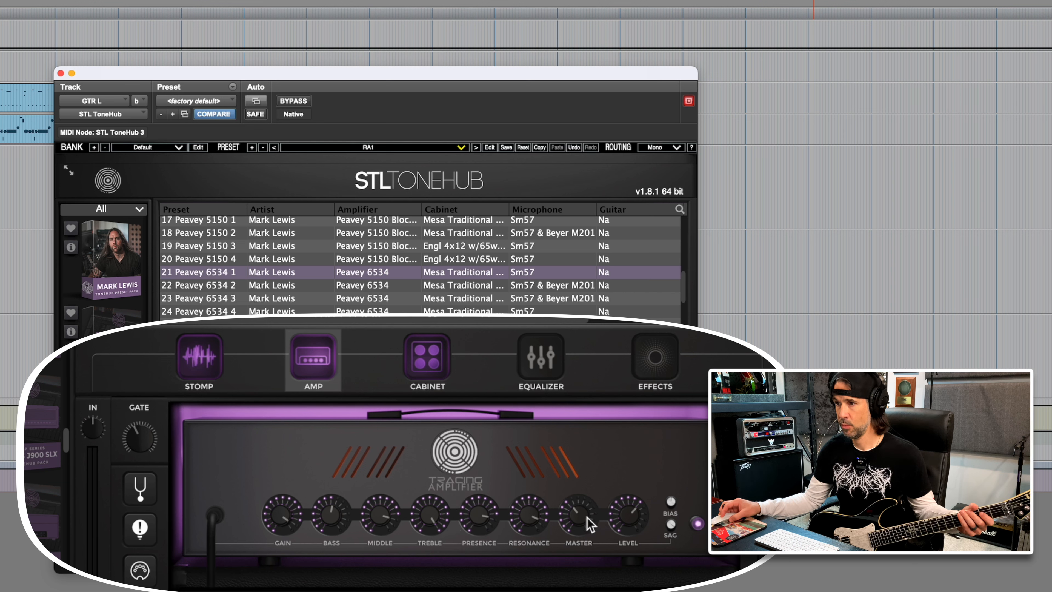
mouse_move(635, 517)
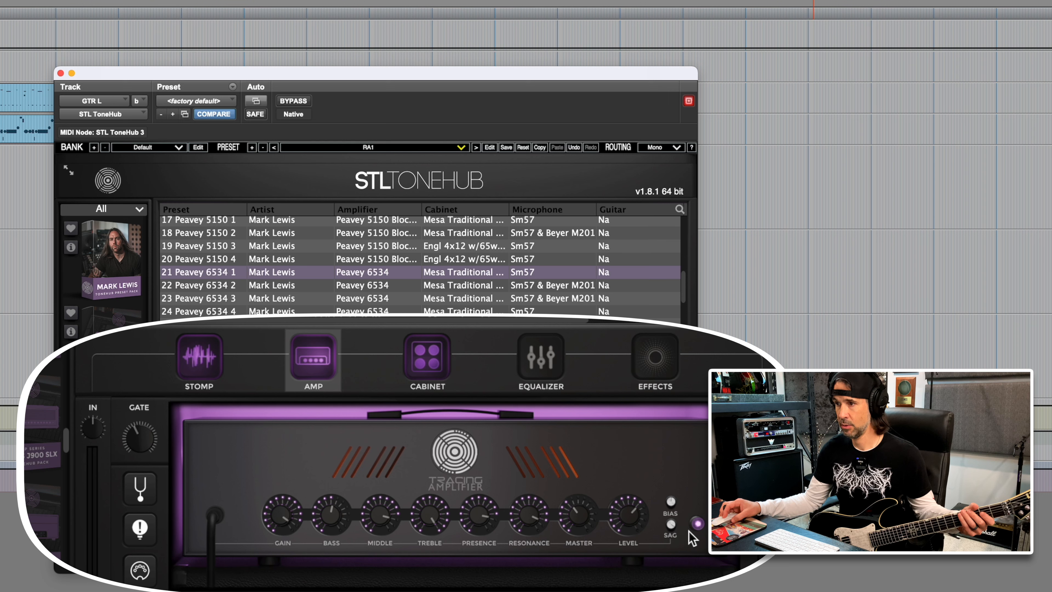
Inspect the RA1 preset's stomp pedals, cabinet and equalizer sections, and return to the amp section
click(195, 375)
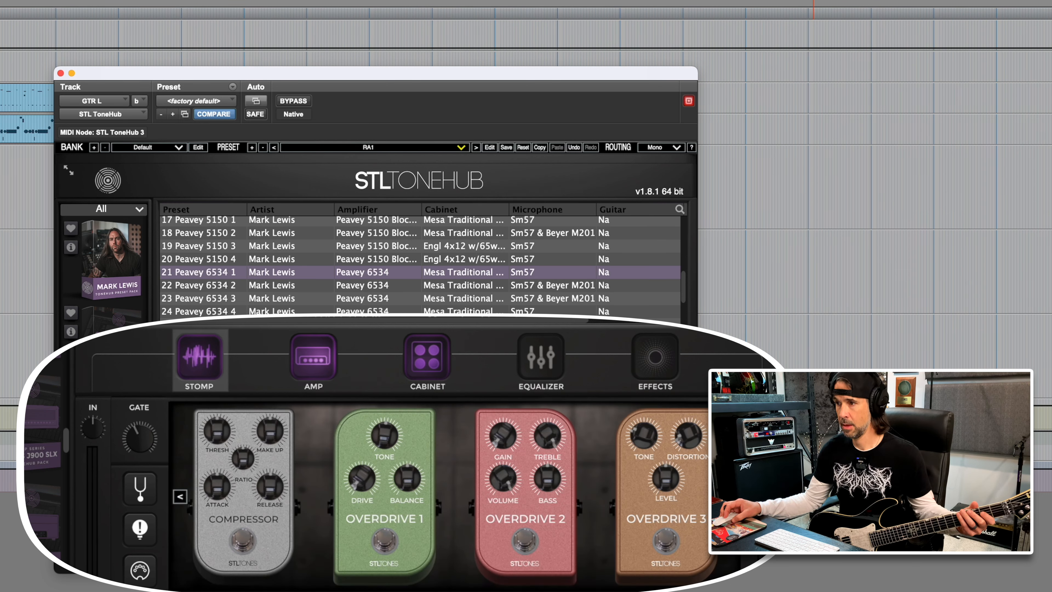
click(729, 496)
click(180, 497)
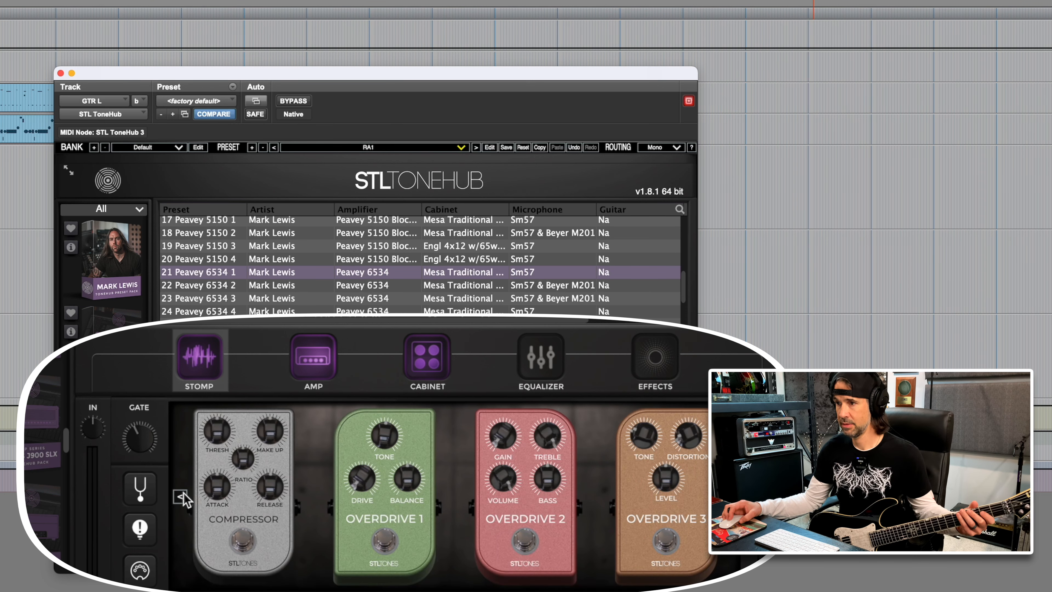
click(391, 546)
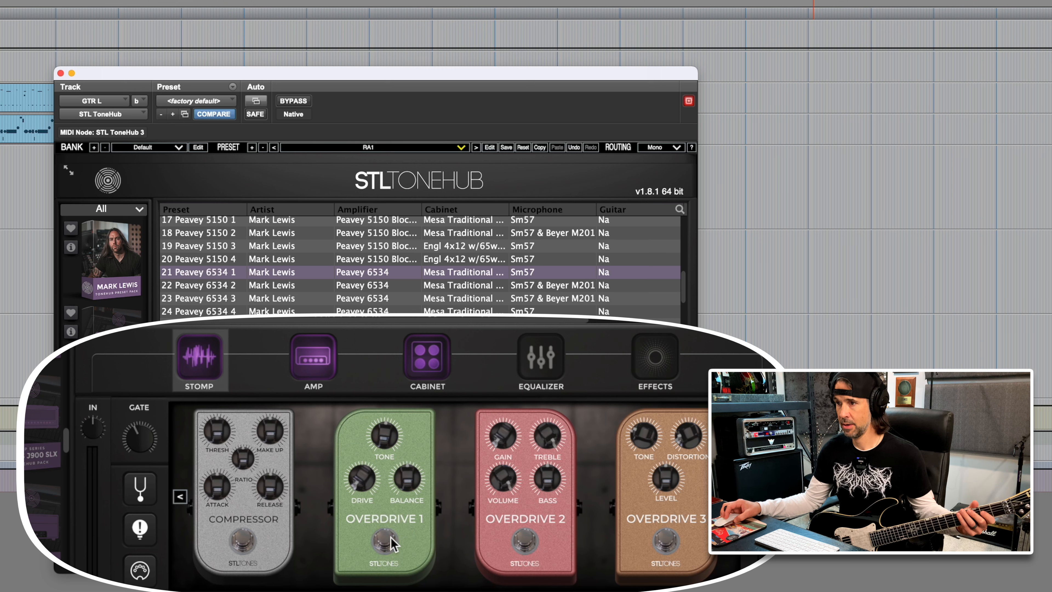
click(301, 359)
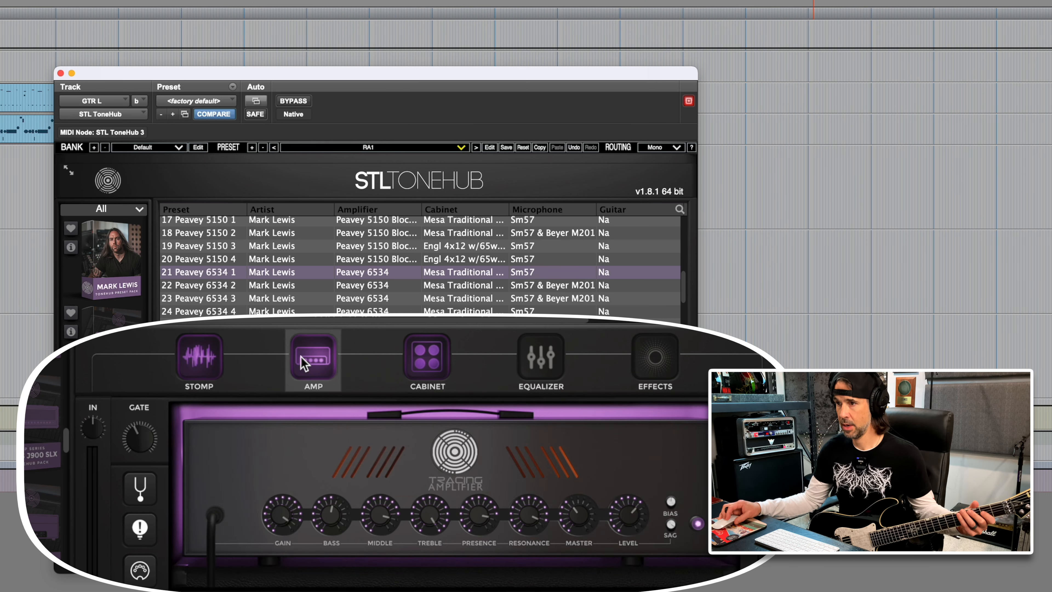
click(424, 359)
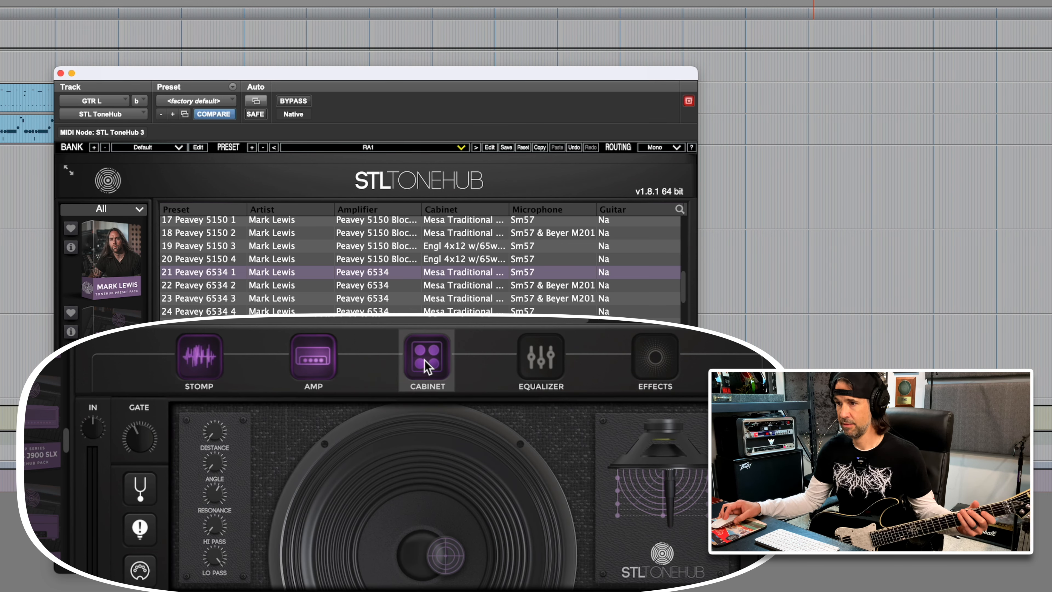
click(534, 372)
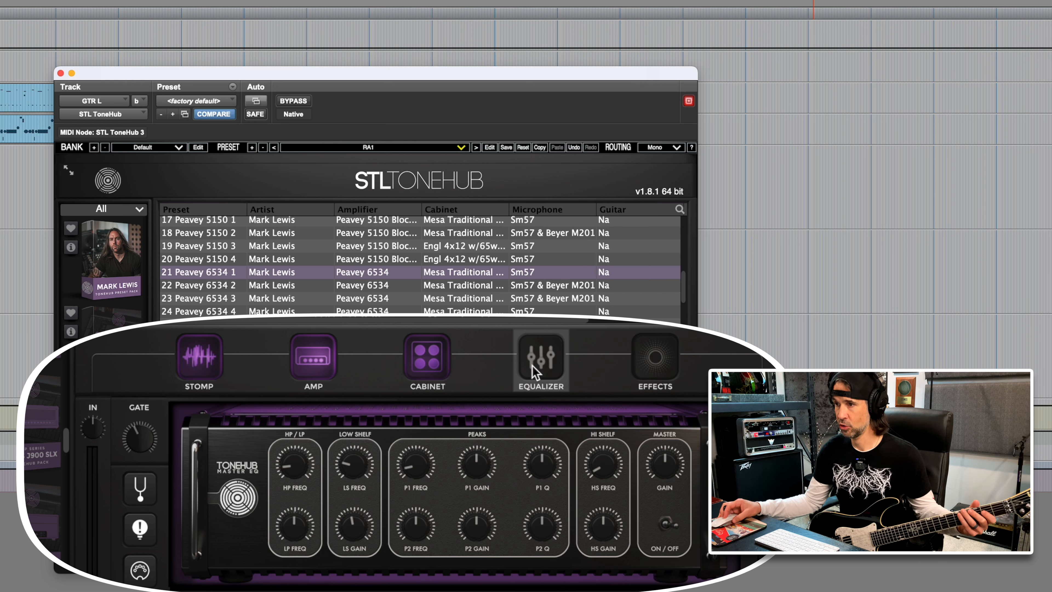
click(428, 368)
click(331, 368)
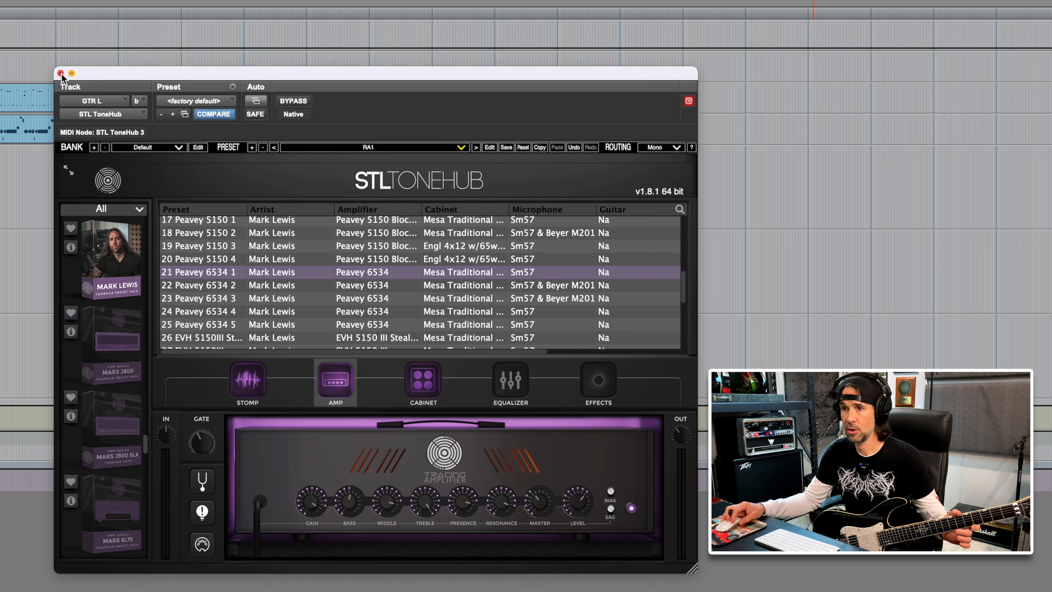
Close the STL ToneHub window and play the drums and bass from 3|1|240 with the Selector tool
click(61, 73)
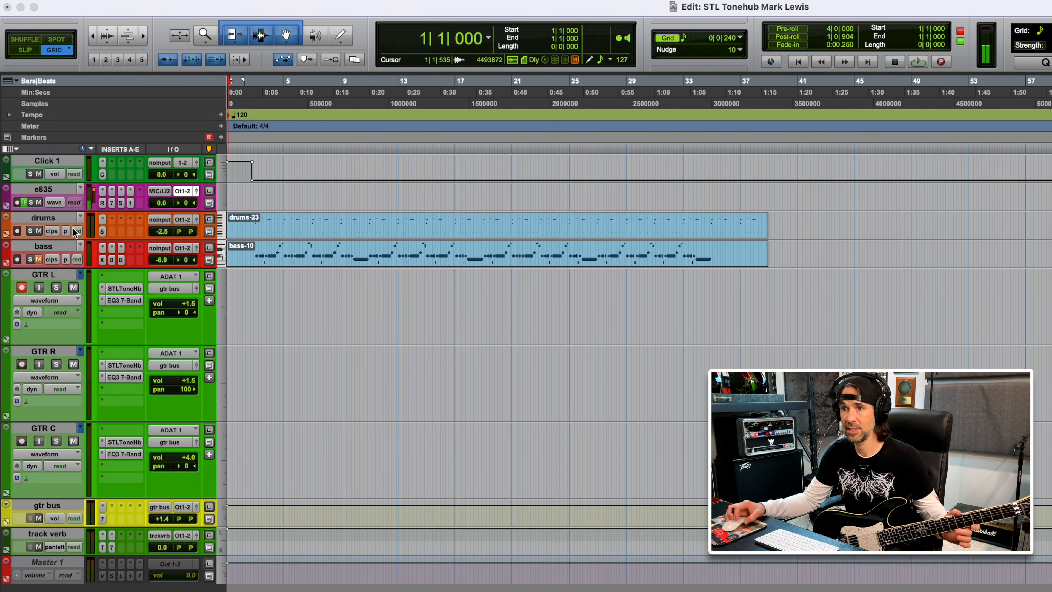
key(F7)
click(257, 224)
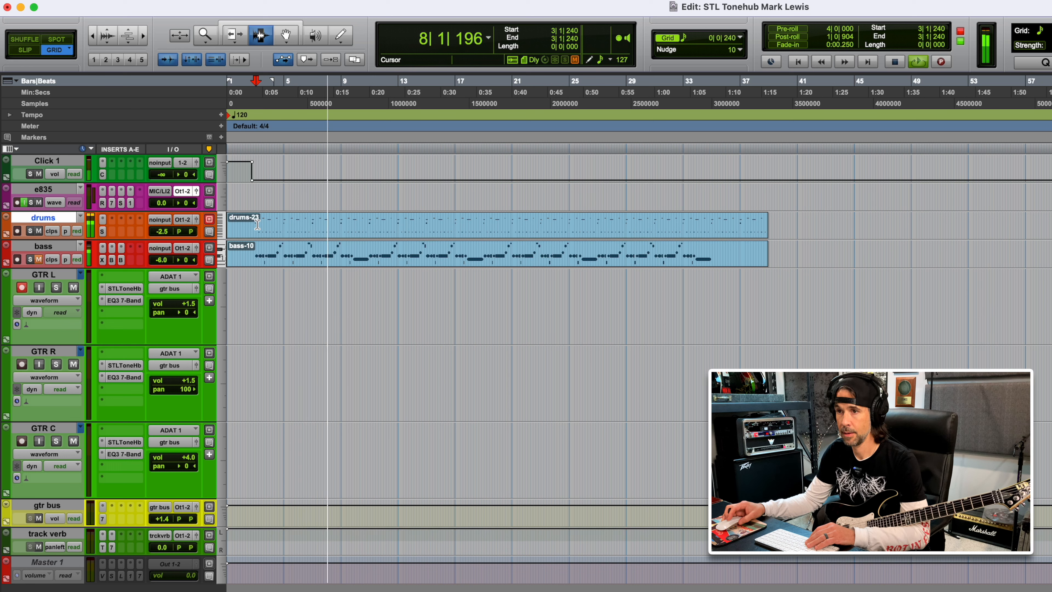
key(space)
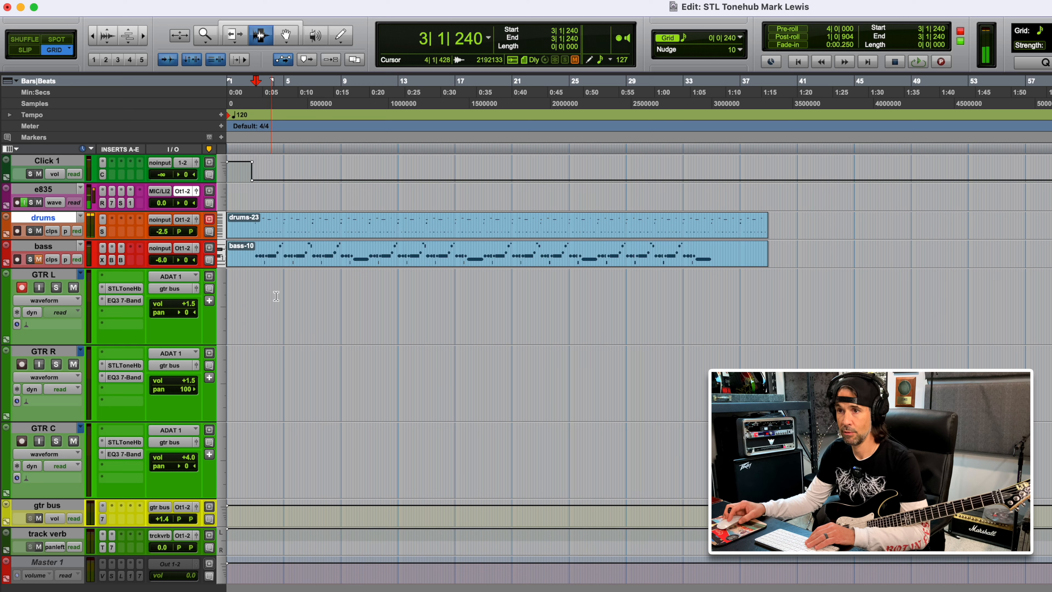
Return to the start of the session and play the drum and bass backing tracks from there
key(Return)
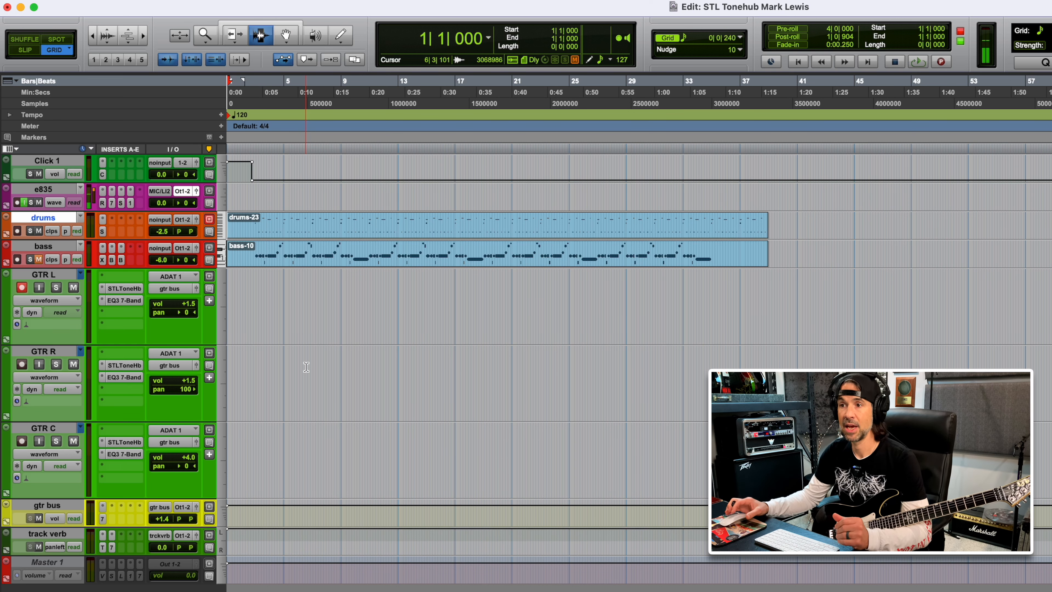
key(t)
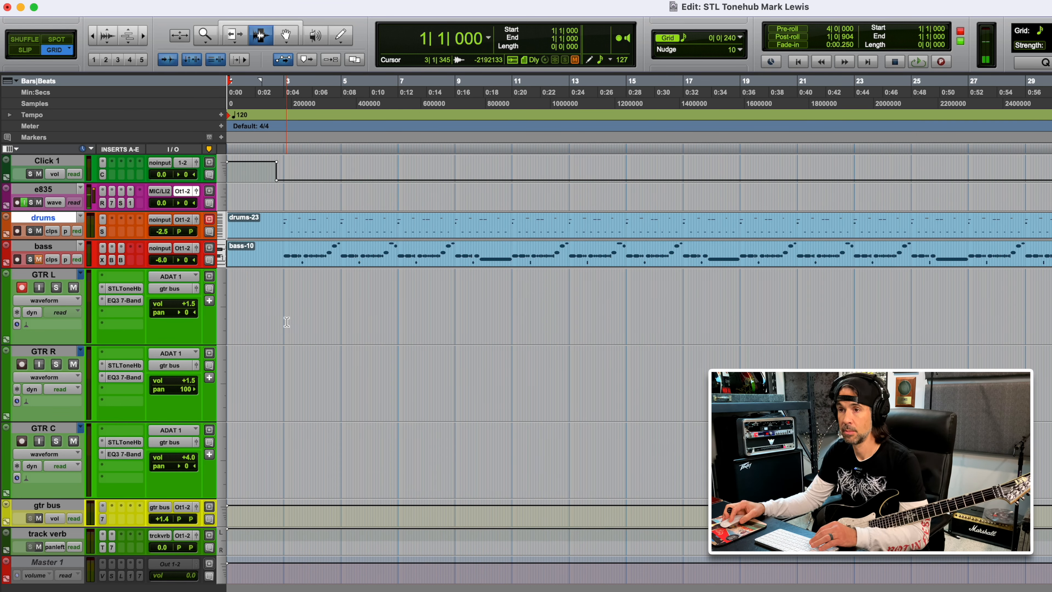
key(super+bracketright)
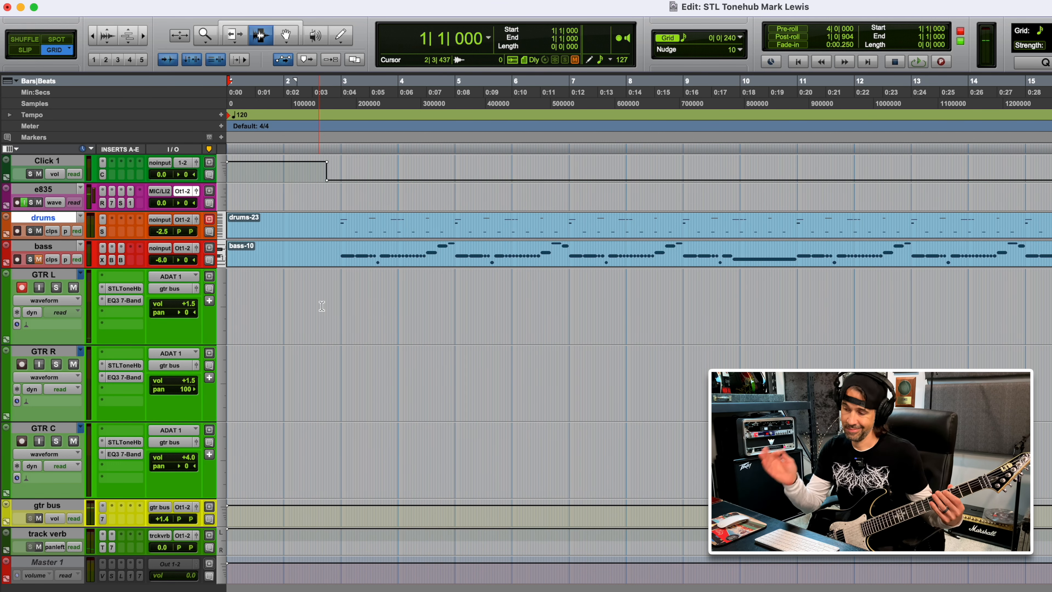
key(shift+r)
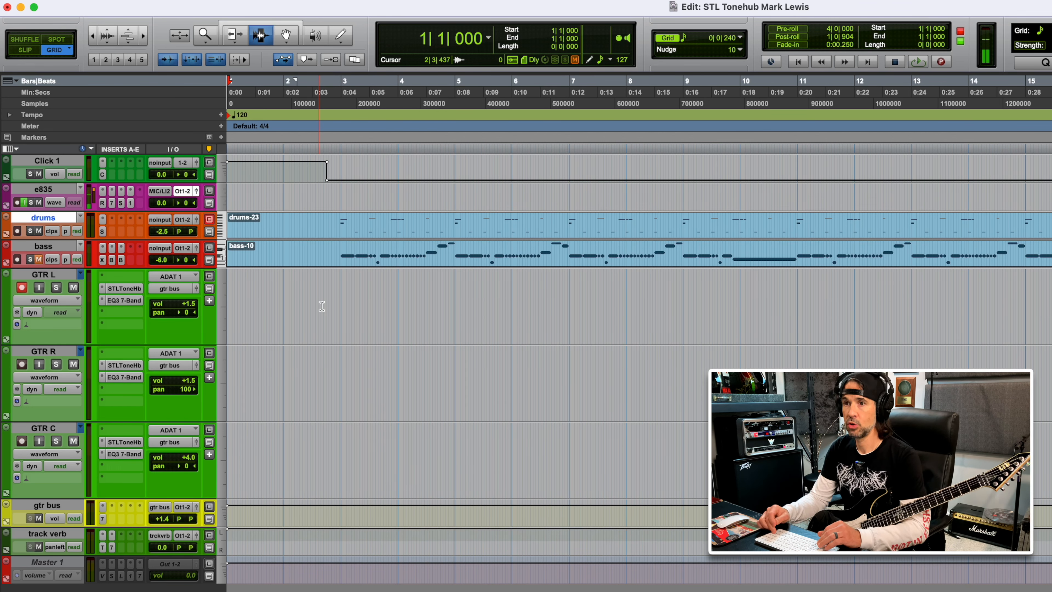
key(space)
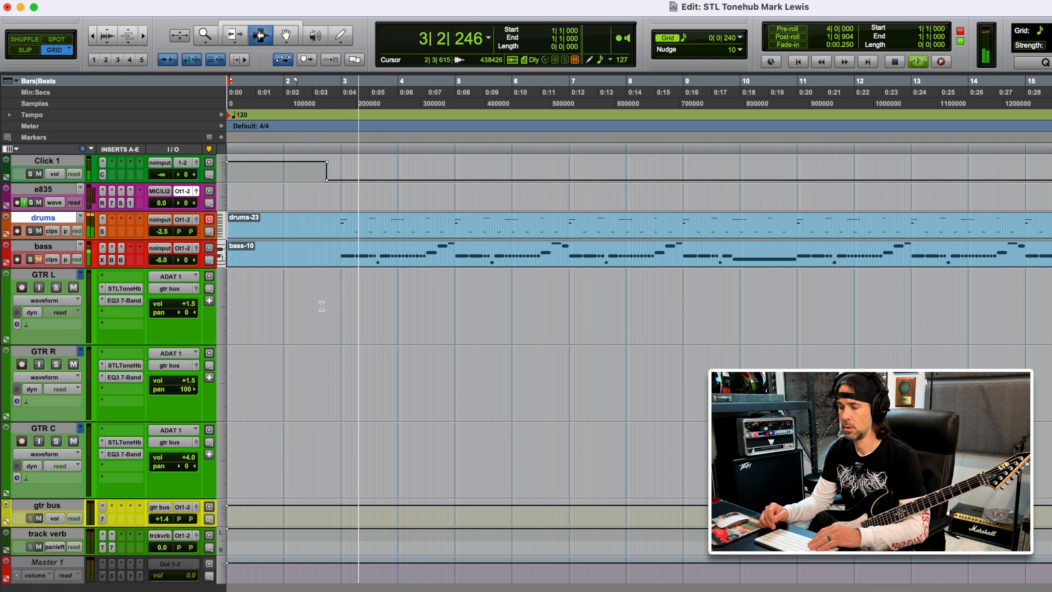
Stop the backing playback and record a guitar take on the GTR L track from 1|1|000
key(space)
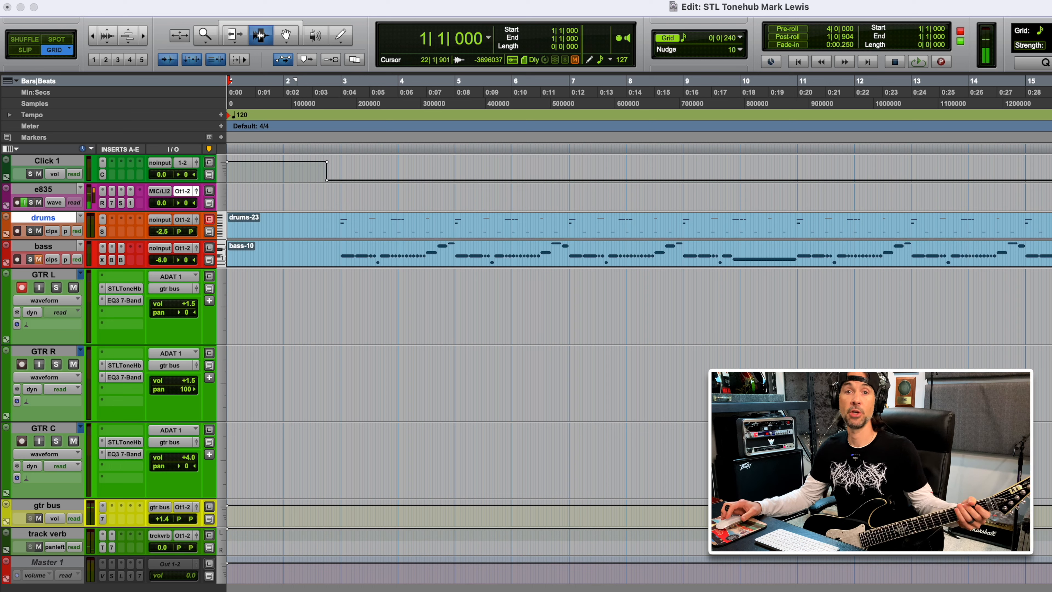
key(super+space)
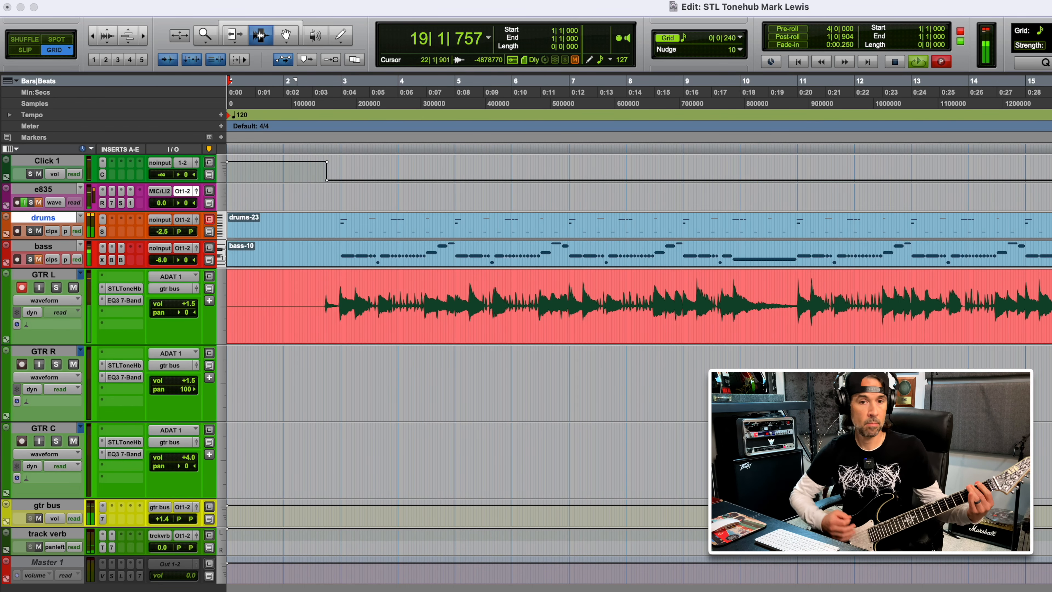
key(space)
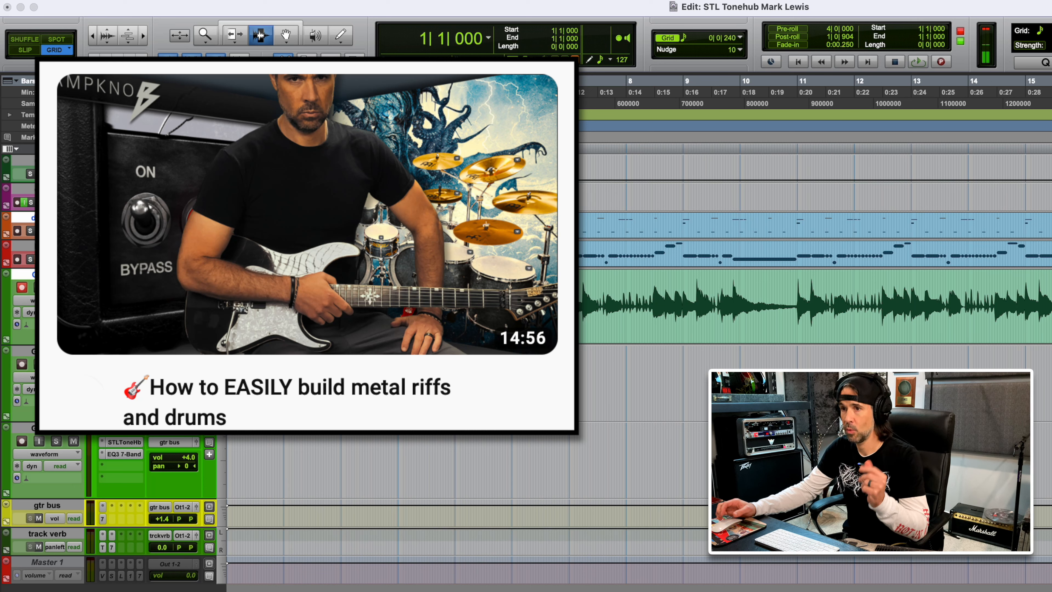
Play the recorded GTR L take with drums and bass from 2|4|480 and check its waveform
click(334, 296)
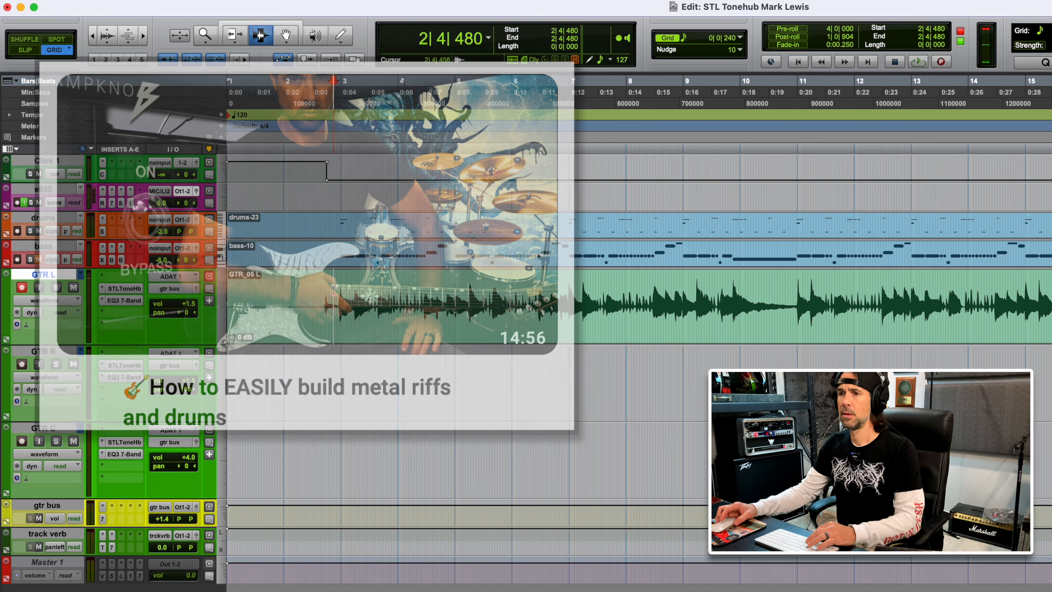
key(space)
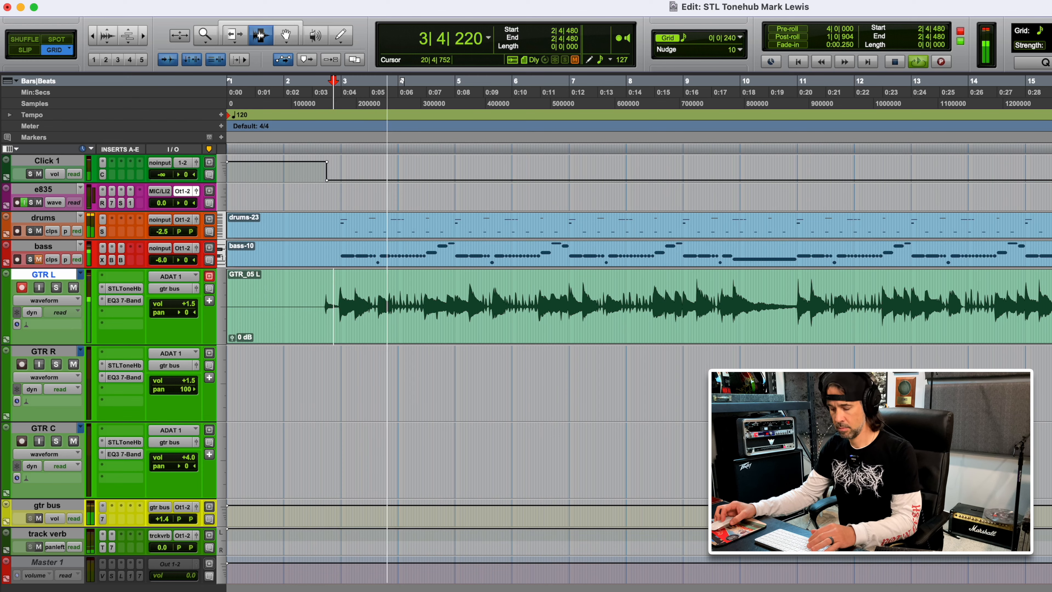
key(t)
scroll(637, 306, right, 4)
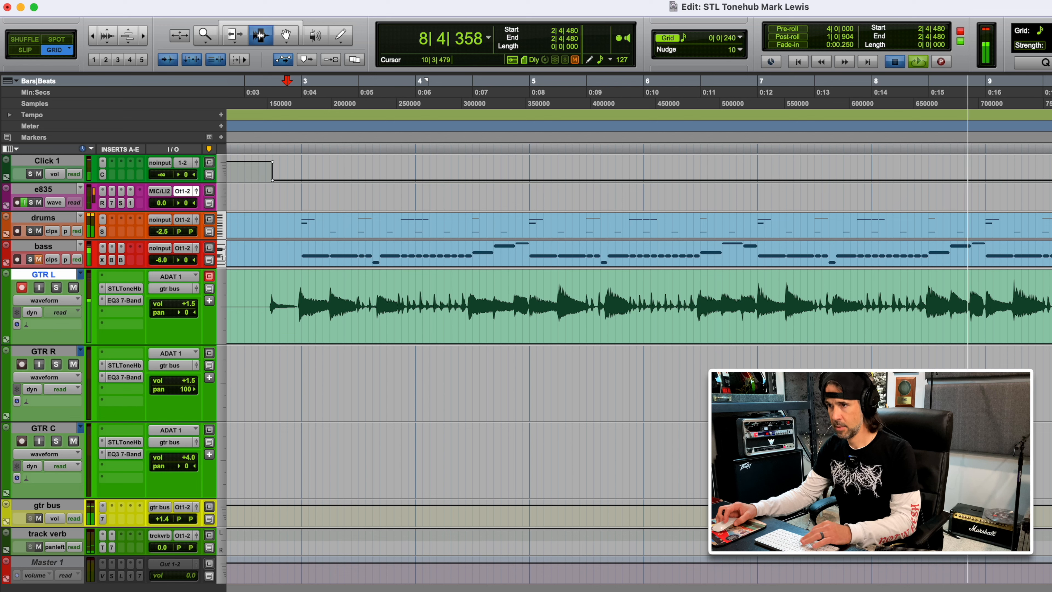
key(space)
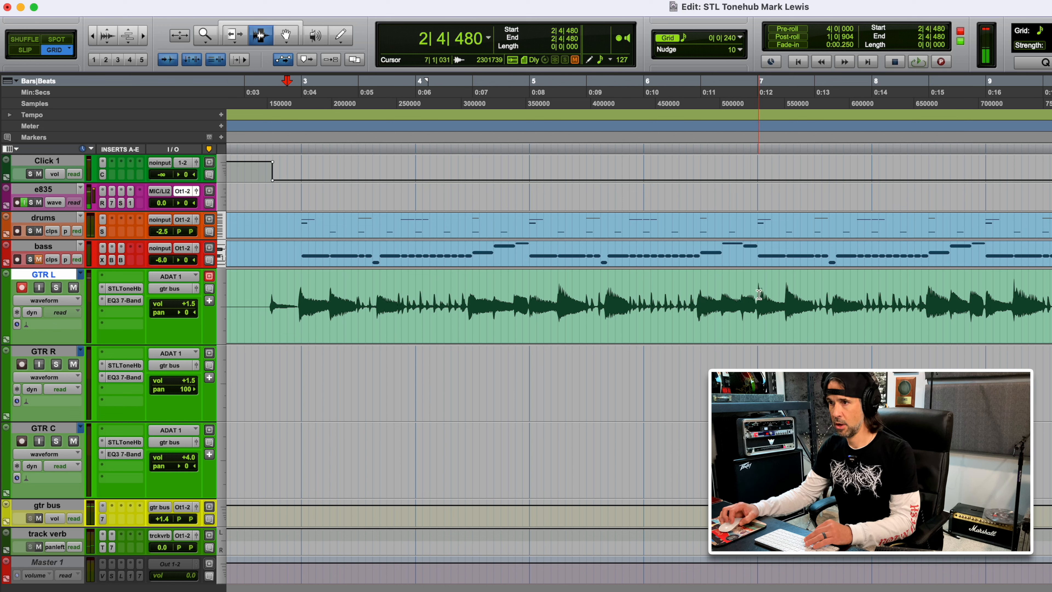
Copy the GTR L passage from 7|1|000 to 9|1|000 and paste it at 3|1|000 on the same track
drag(759, 294, 984, 301)
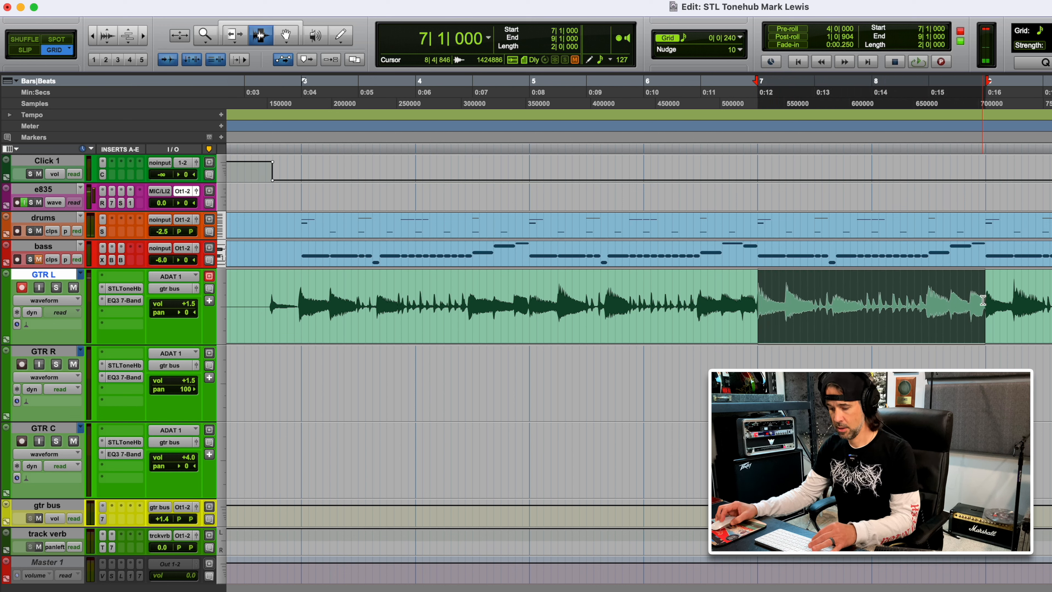
click(296, 306)
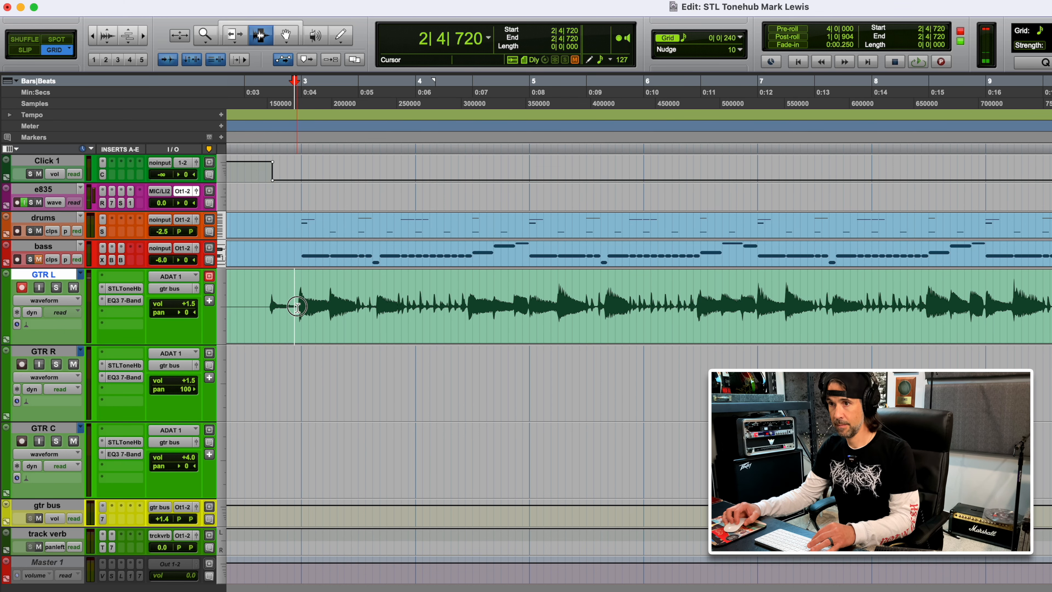
click(300, 307)
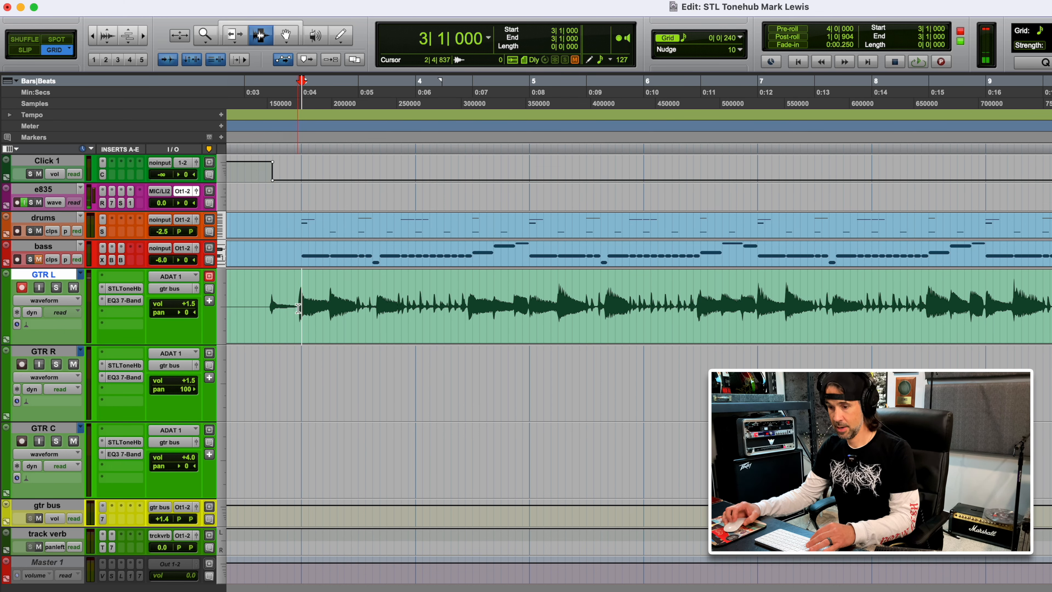
key(super+v)
Play the GTR L track from 2|2|720 and follow it through the rest of the riff
click(238, 299)
key(space)
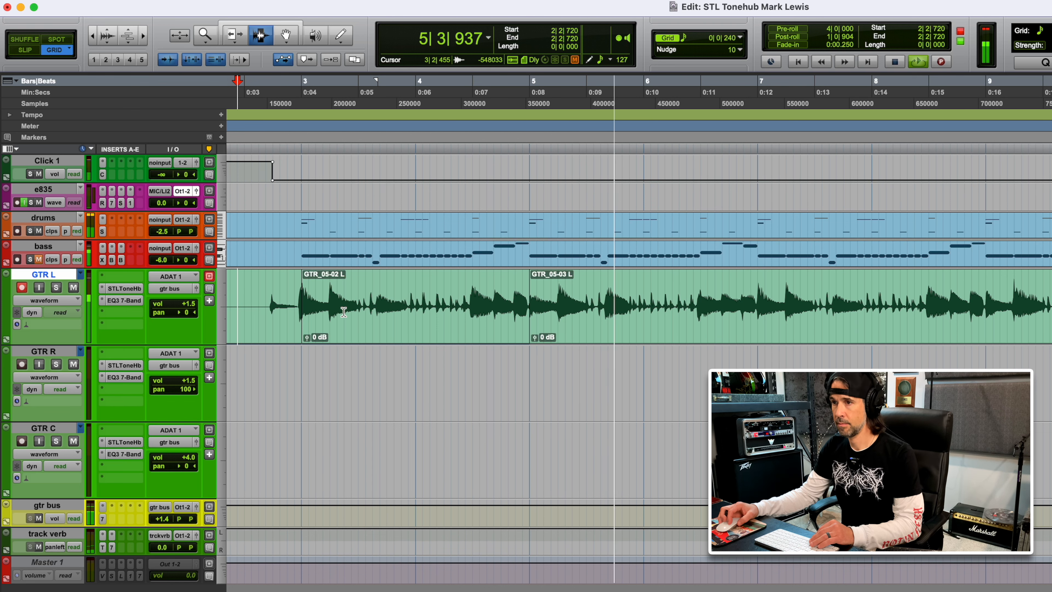
scroll(344, 312, right, 2)
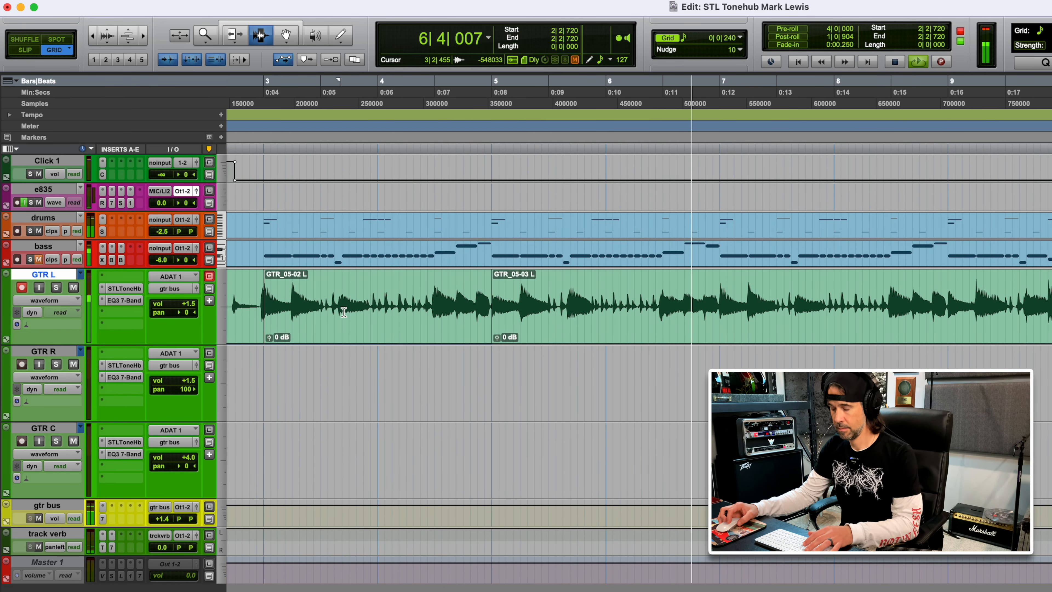
key(r)
scroll(344, 312, right, 3)
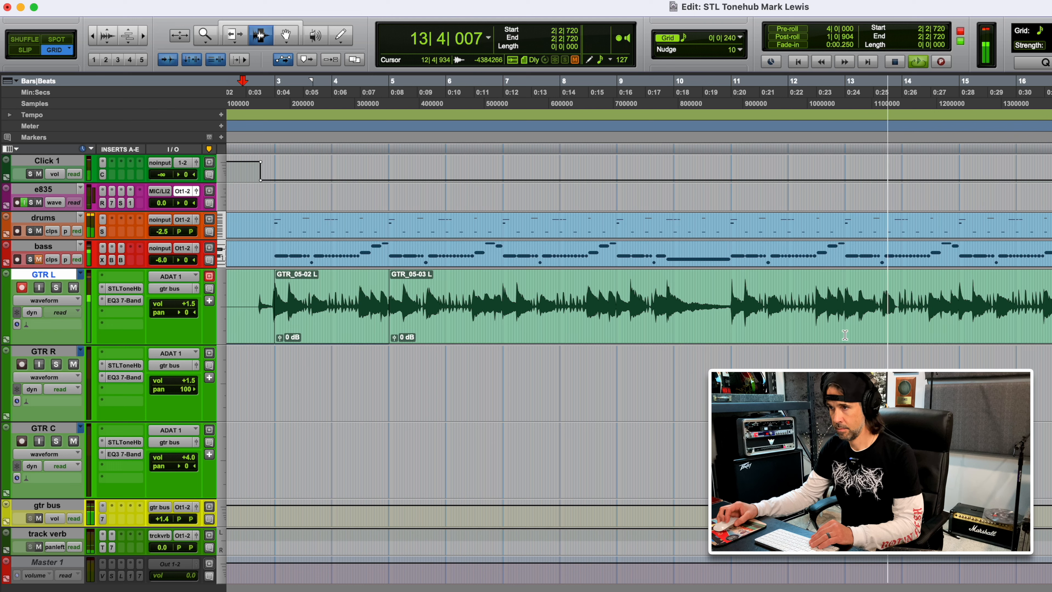
Mark the GTR L passage from 13|3|480 to 14|3|480, and play the track from 13|3|480 and from 11|2|000
drag(880, 297, 938, 299)
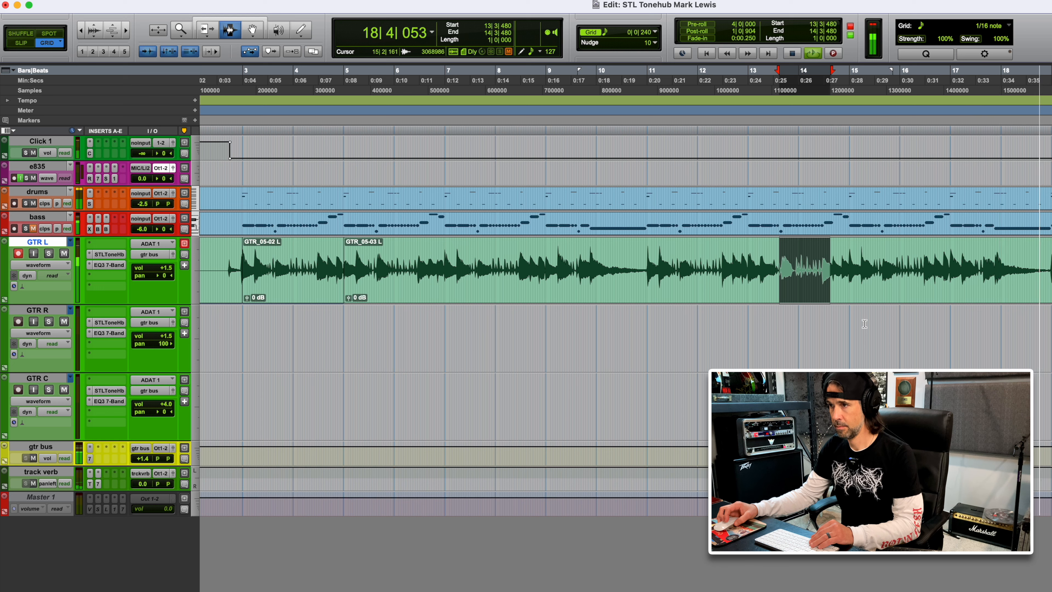
key(space)
click(781, 271)
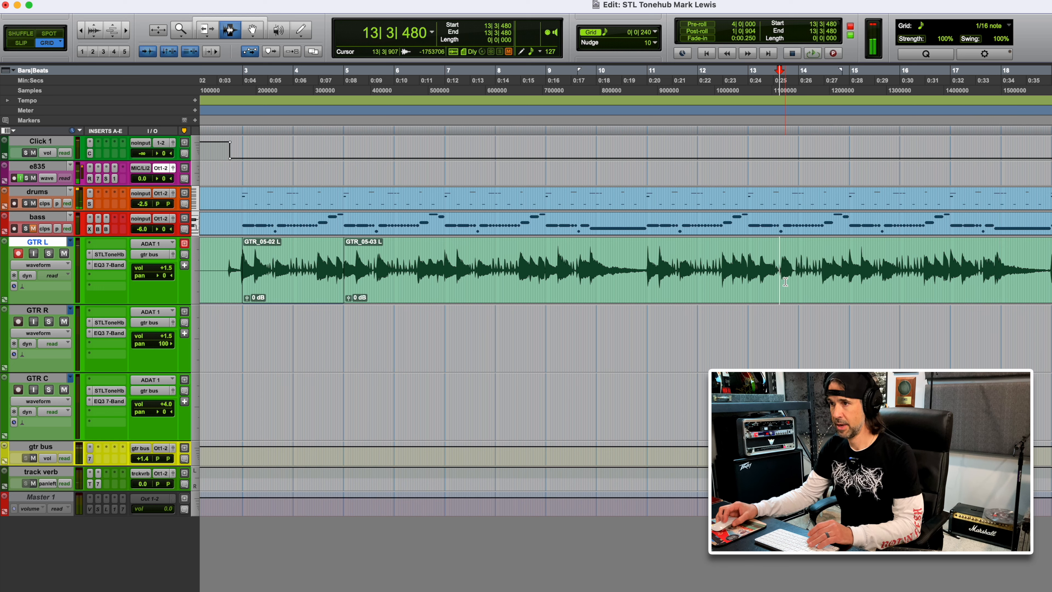
key(space)
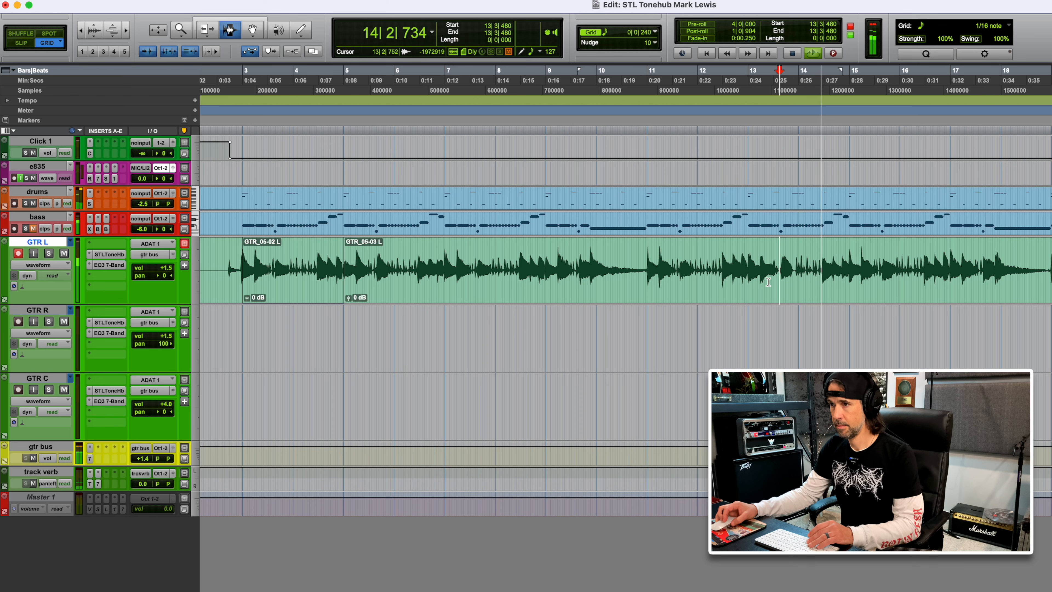
click(660, 272)
key(space)
key(t)
key(t)
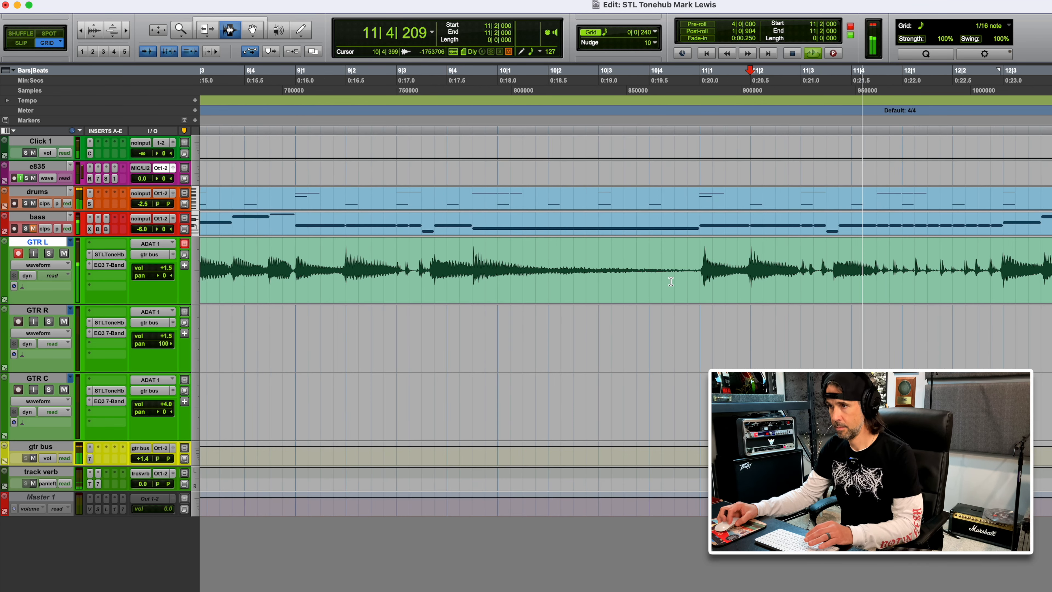
Stop playback and copy the GTR L passage starting at 11|3|720 with a length of 0|3|240
drag(838, 277, 1004, 277)
key(space)
scroll(932, 290, right, 5)
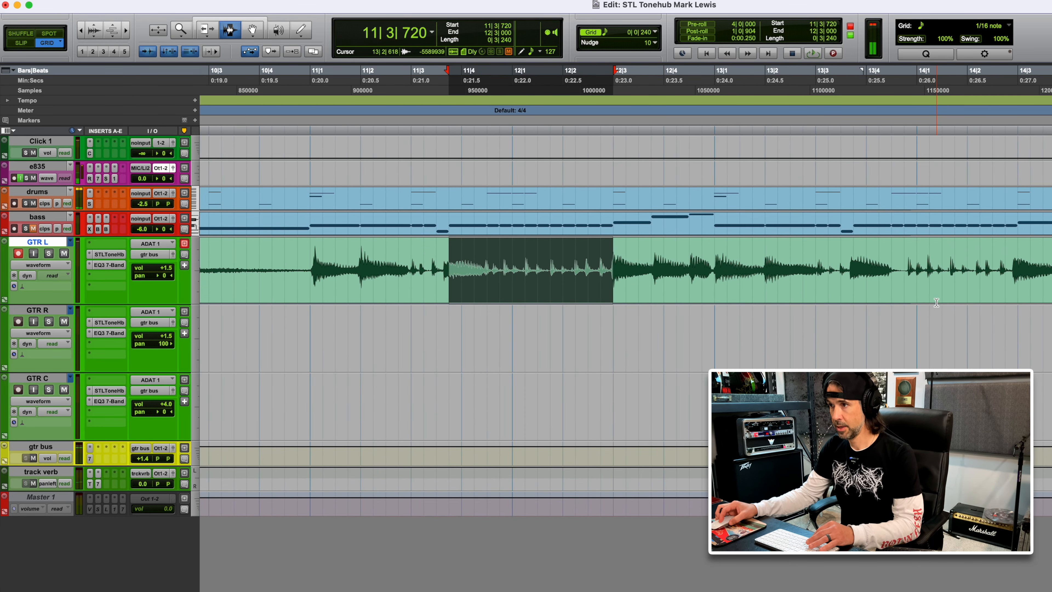
Play short stretches of GTR L from 14|3|000, 15|3|000 and 13|3|240 to locate the passage that needs replacing
click(1013, 268)
key(space)
key(space)
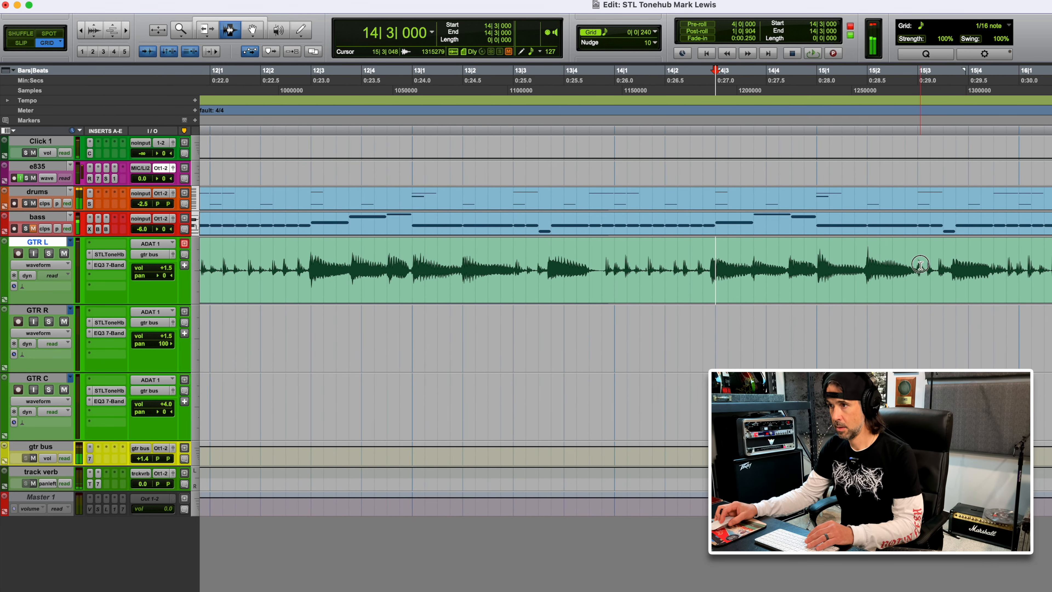
click(927, 294)
key(space)
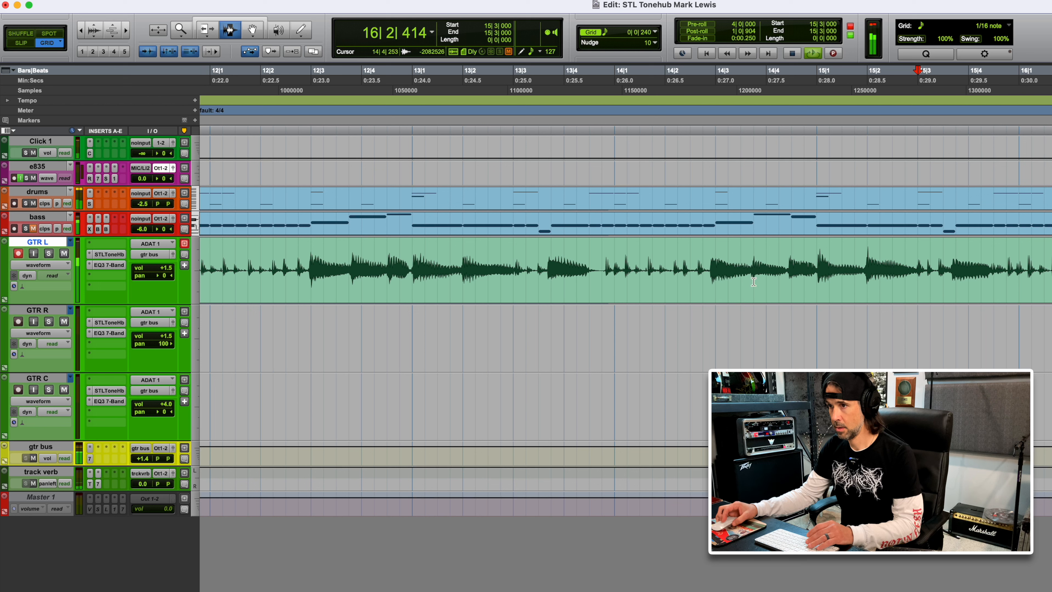
key(space)
click(524, 274)
key(space)
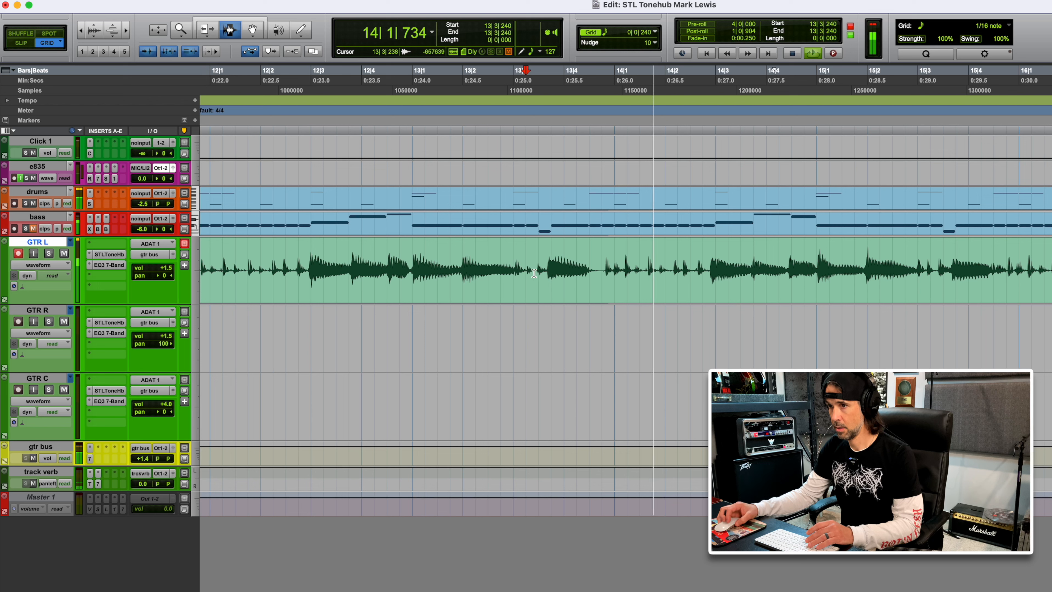
Stop playback and paste the copied guitar passage over GTR L after beat 3 of bar 13
key(space)
click(551, 275)
key(super+e)
Play GTR L from 13|2|480 through the pasted passage, with the whole take in view
click(485, 275)
key(space)
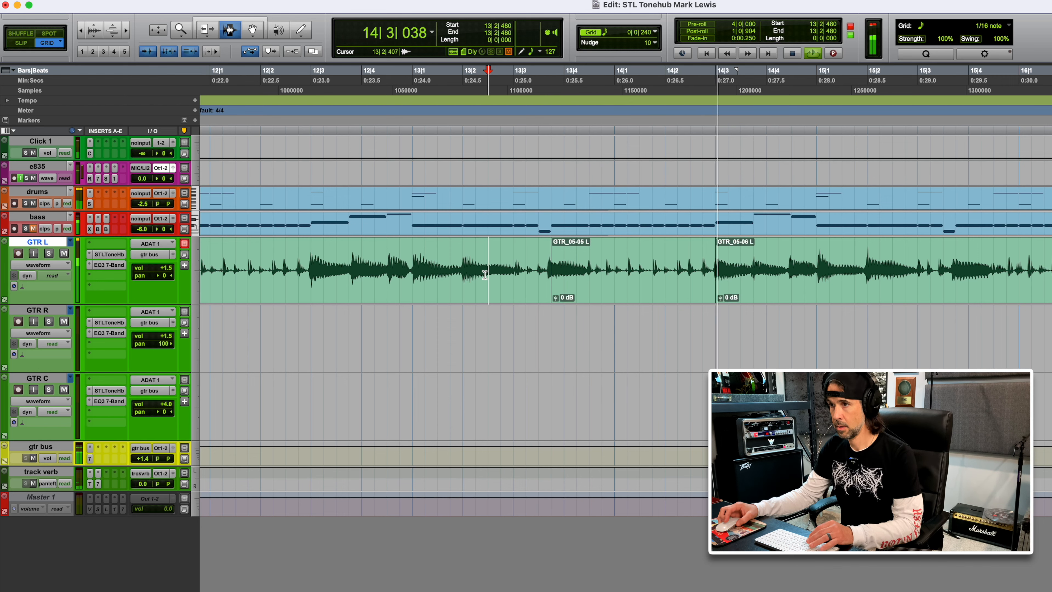
key(r)
key(r)
key(r)
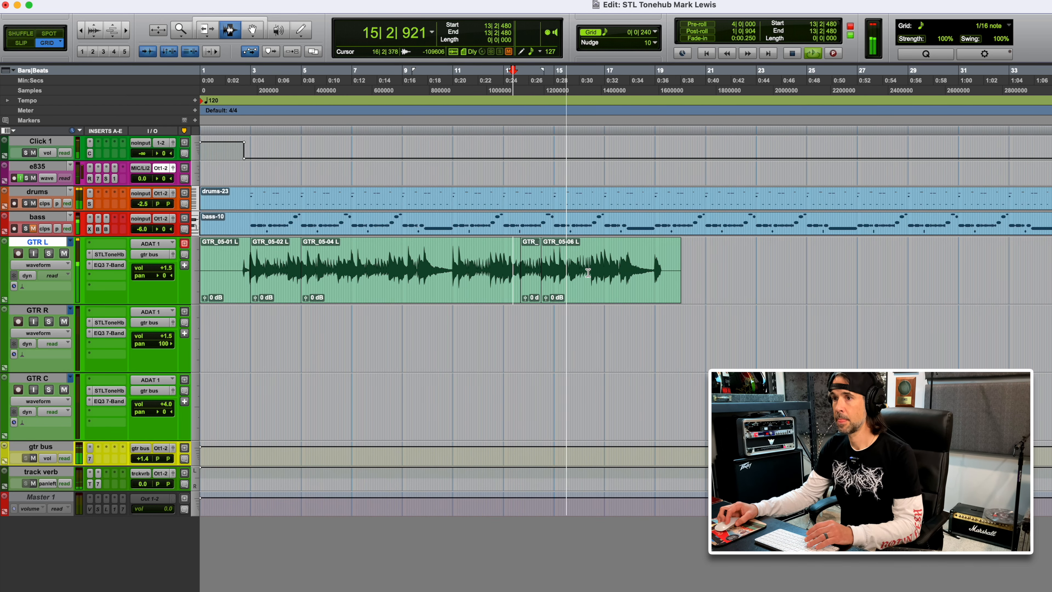
key(space)
Move the eight bars of GTR L audio starting at 11|1|000 onto the GTR R track at 3|1|000
click(451, 267)
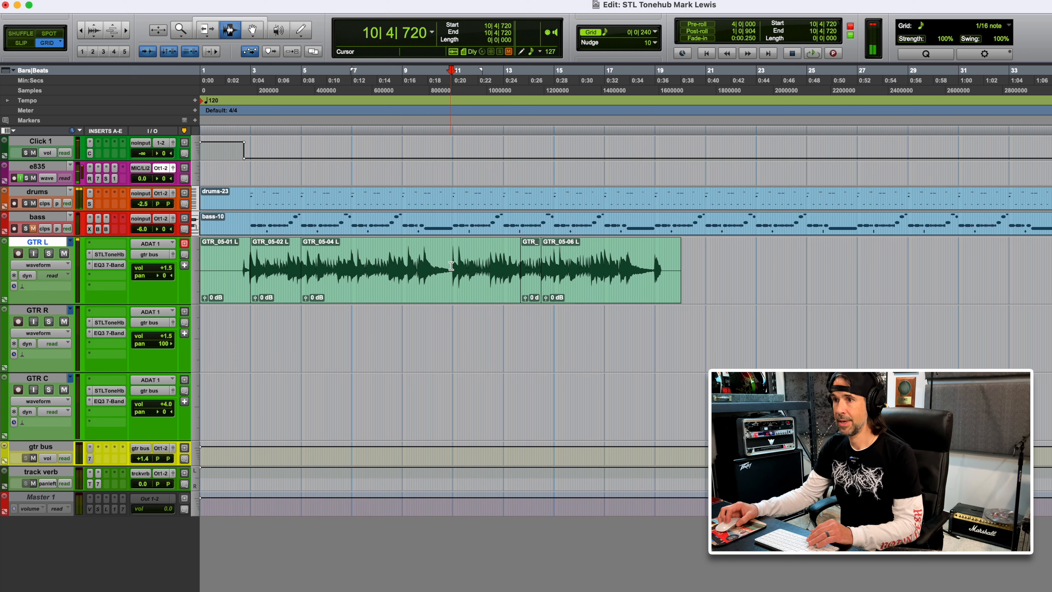
key(t)
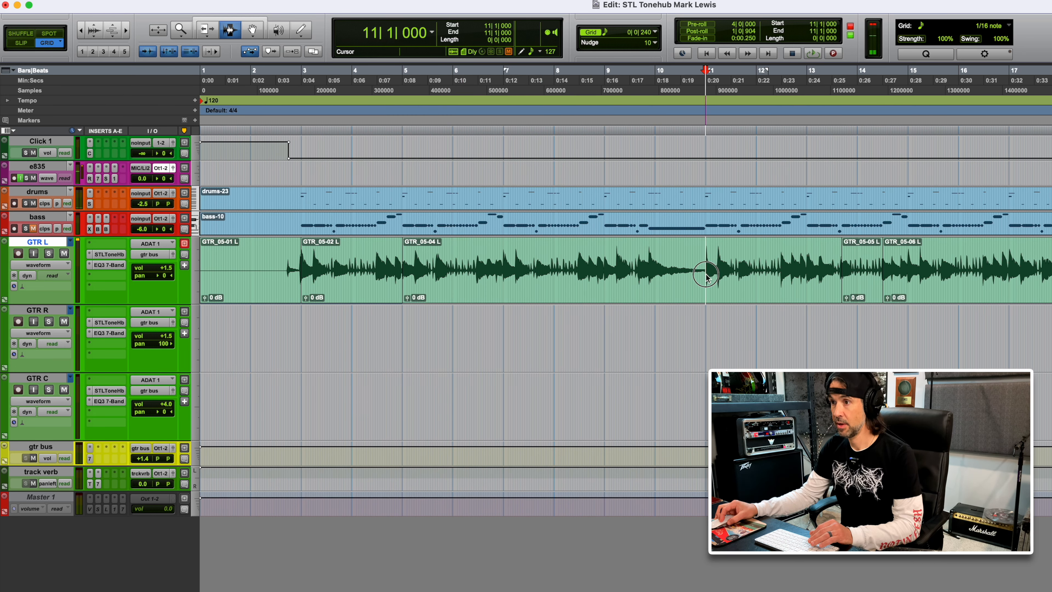
drag(706, 275, 1051, 274)
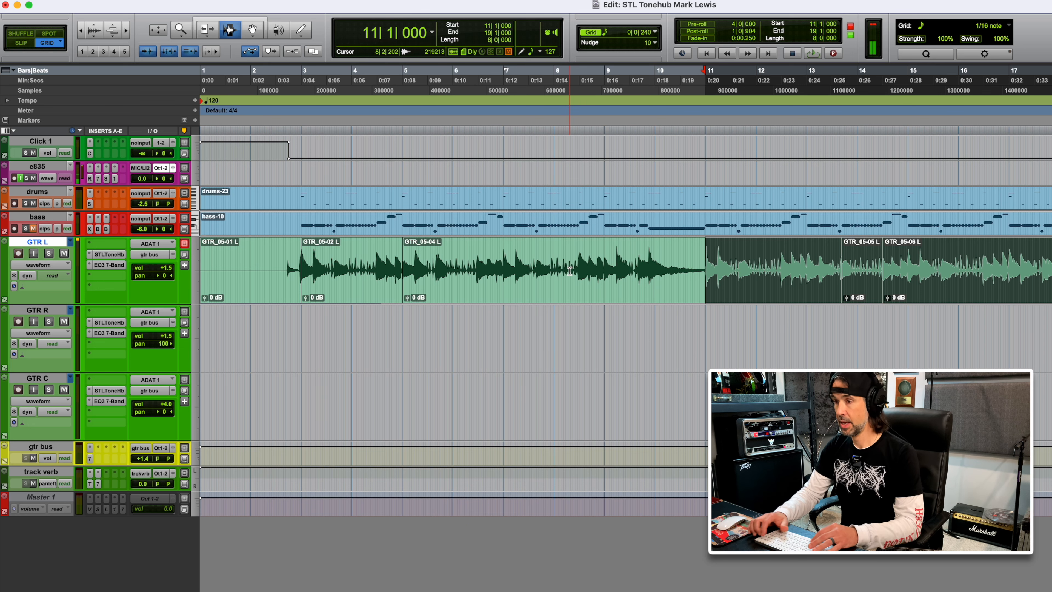
key(Delete)
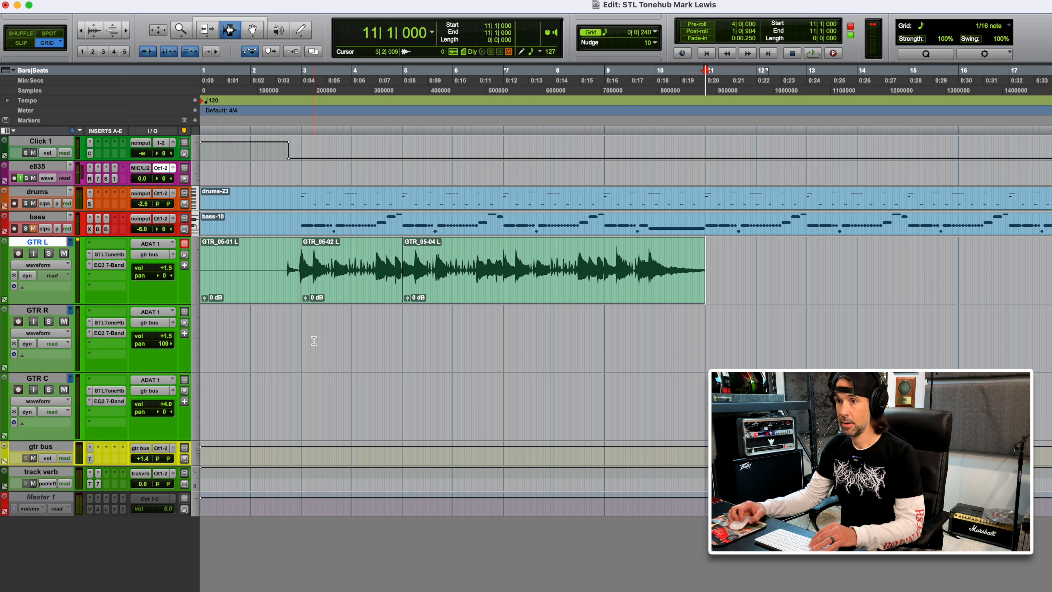
click(301, 341)
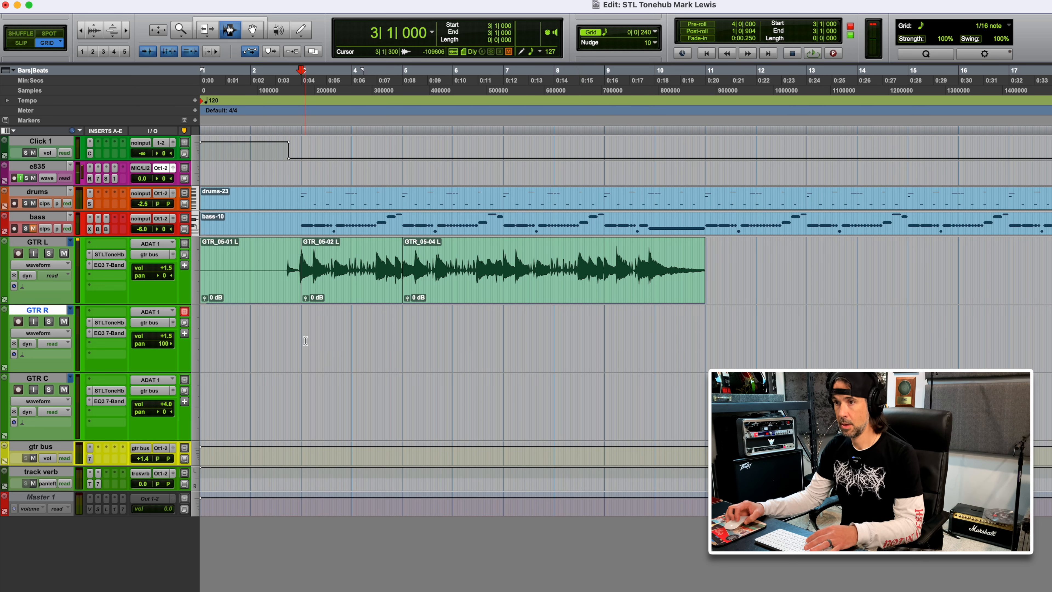
key(super+v)
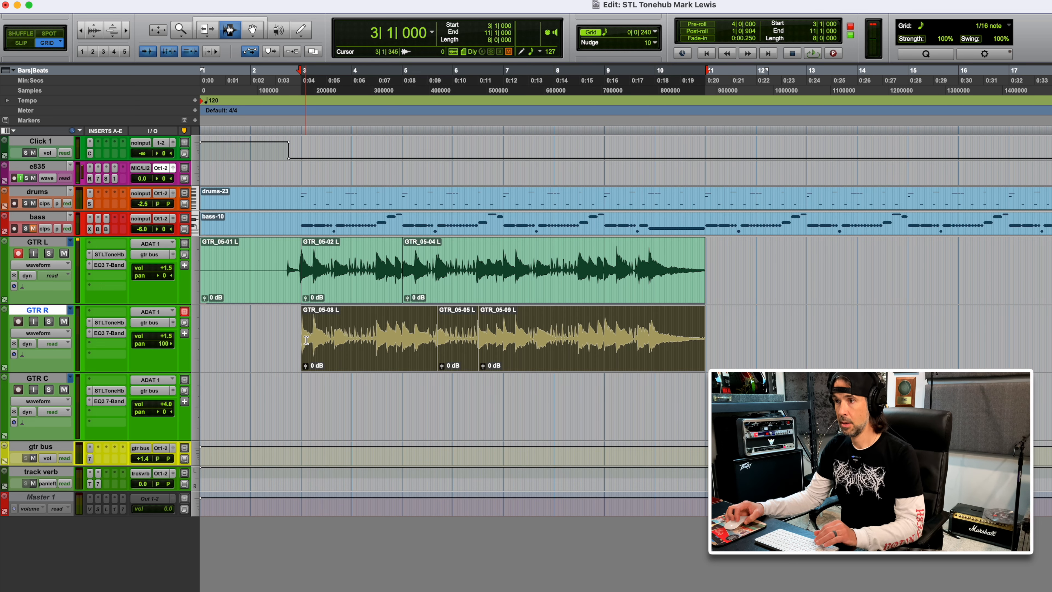
Set the pan of GTR L to 100 left and of GTR R to 100 right
click(164, 276)
drag(117, 279, 117, 279)
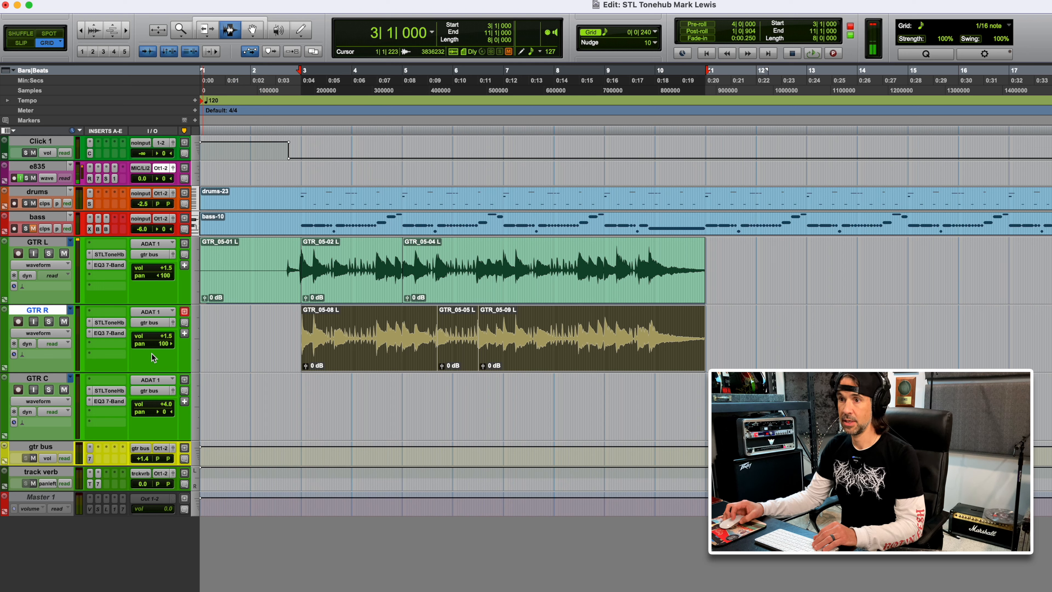
drag(162, 344, 208, 349)
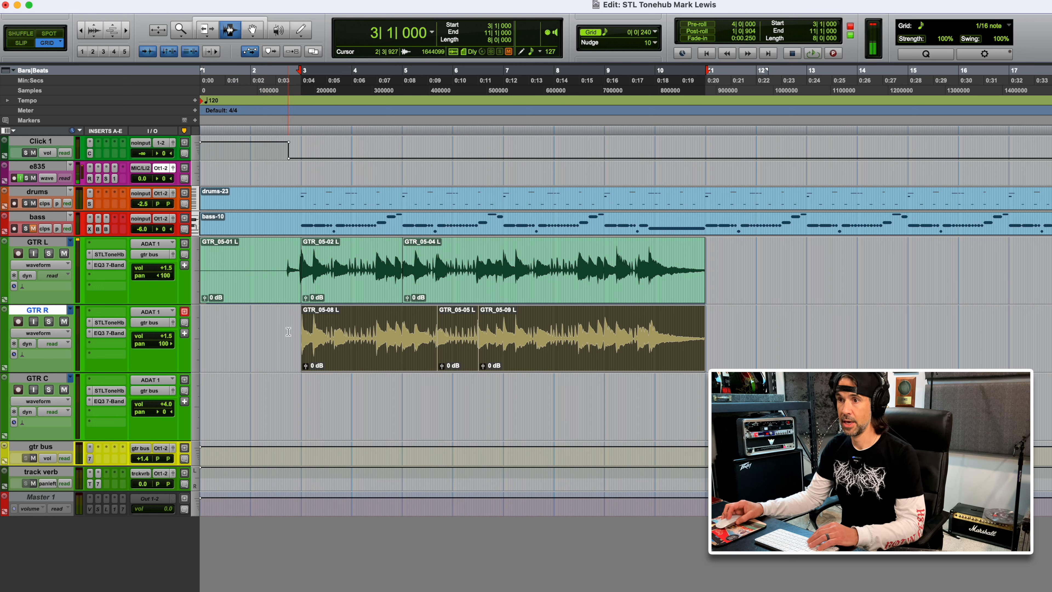
Play both guitar tracks with drums and bass from 2|4|000 and compare their waveforms through bar 10
click(288, 332)
key(space)
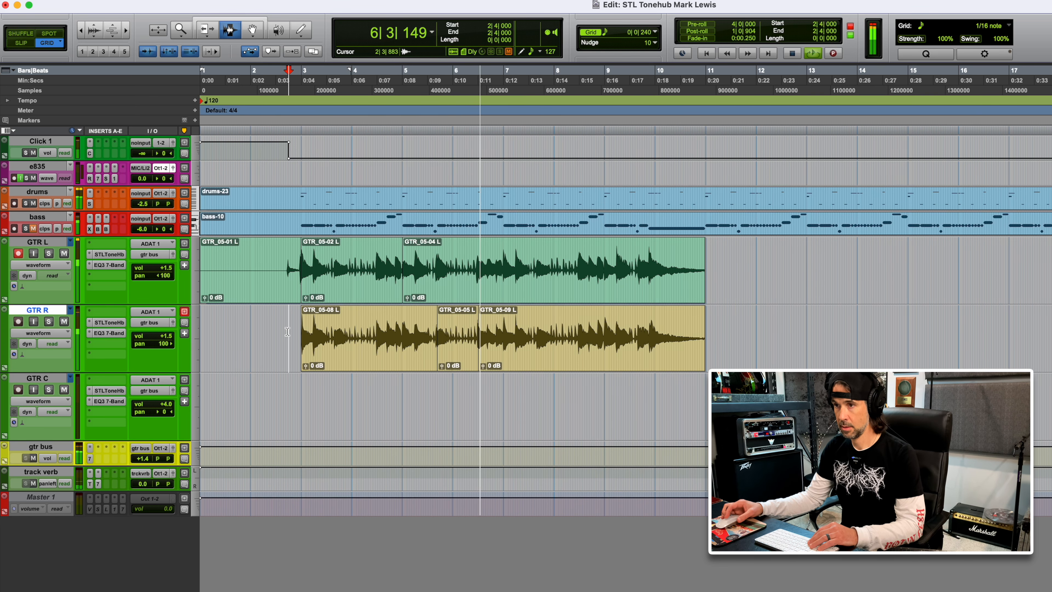
key(t)
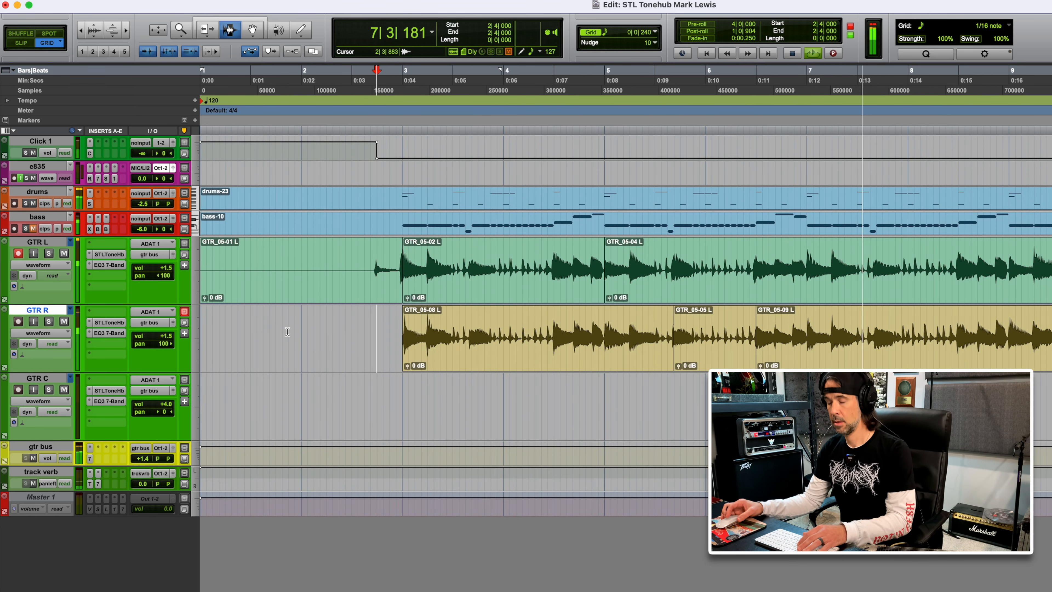
key(t)
scroll(288, 332, right, 10)
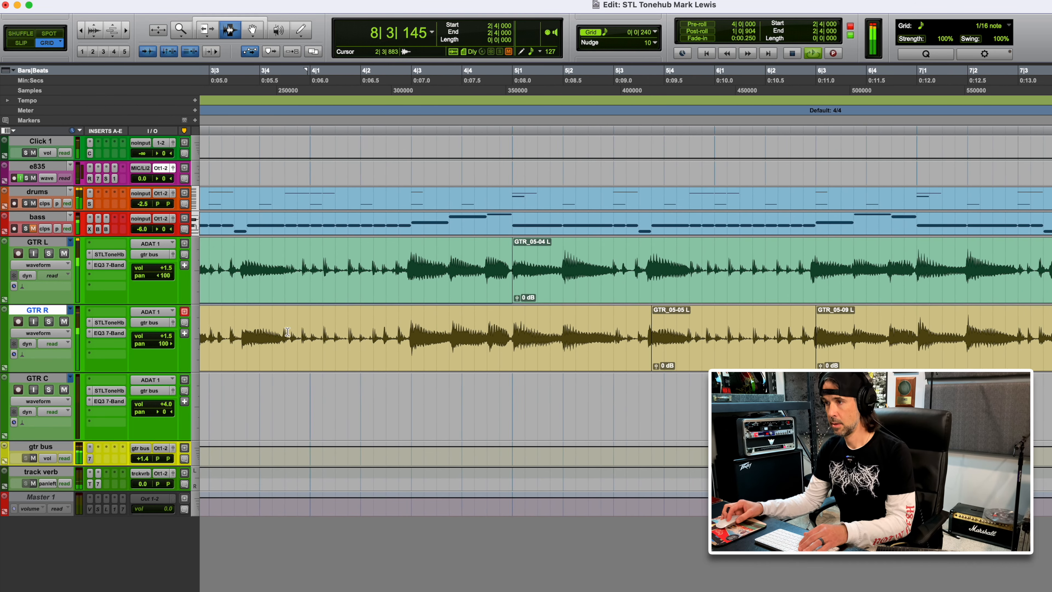
scroll(287, 332, right, 2)
key(r)
scroll(287, 332, right, 5)
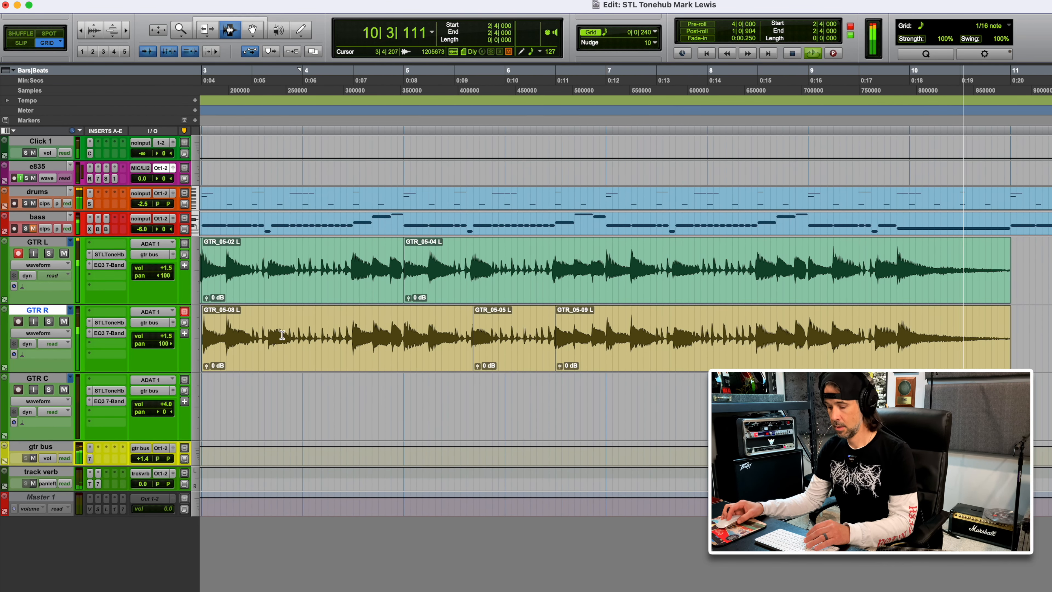
Duplicate the GTR L and GTR R audio from 3|1|000 to 11|1|000 directly after itself
key(space)
key(r)
key(r)
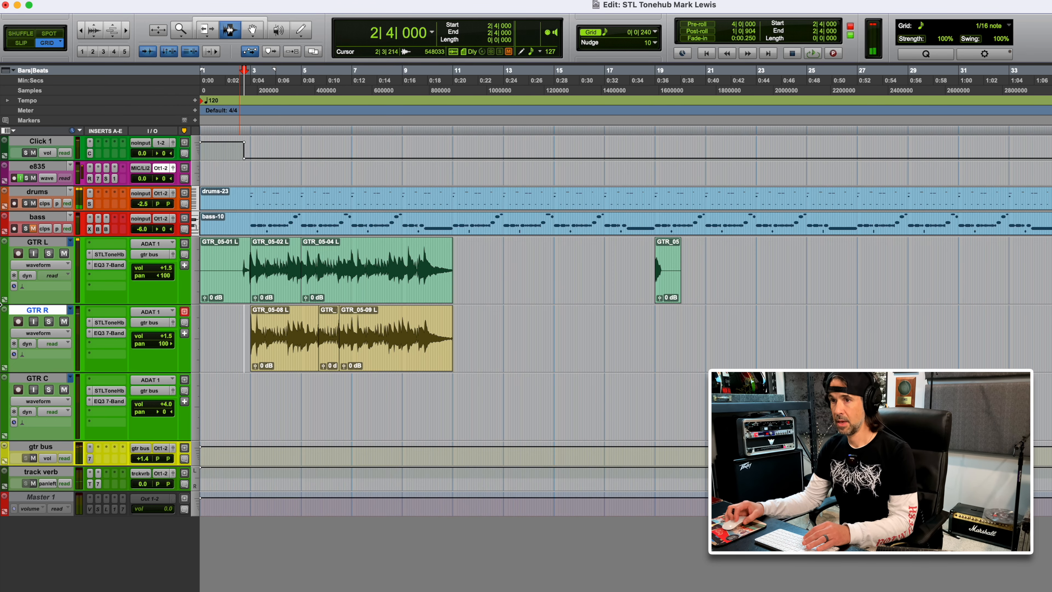
drag(250, 273, 451, 331)
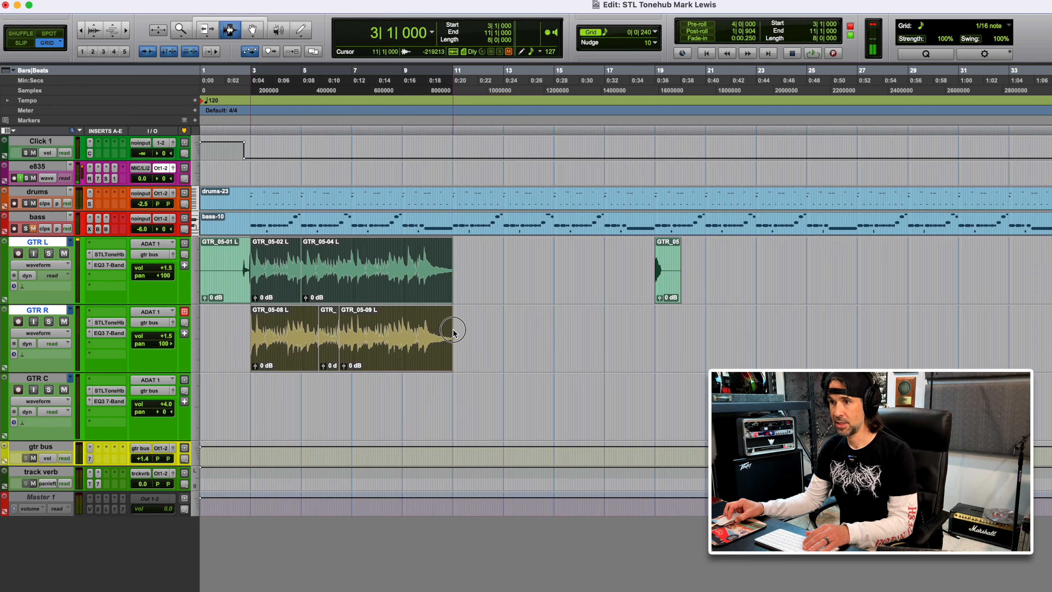
key(super+d)
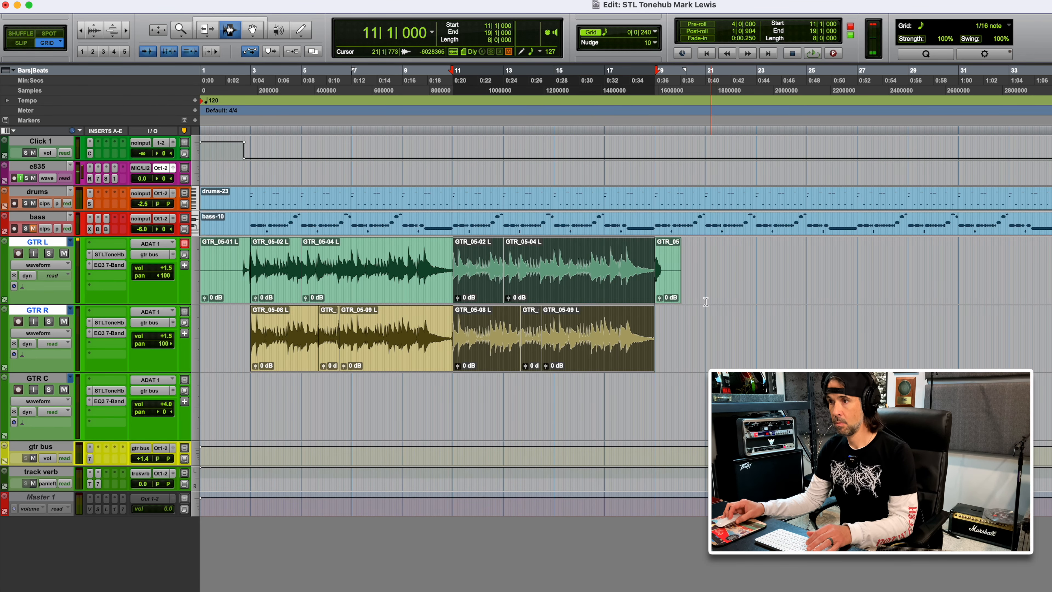
Delete the leftover GTR L clip that begins at 19|1|000
double_click(680, 296)
key(Delete)
scroll(671, 302, up, 5)
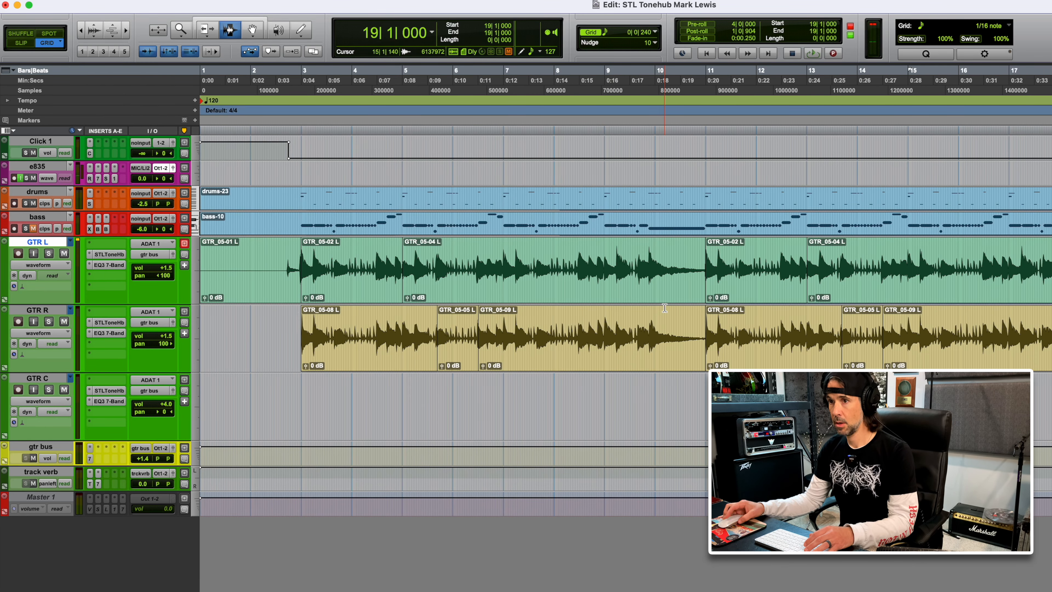
Play both guitars from 10|2|240 across the joint with the repeated section at bar 11
scroll(311, 320, right, 2)
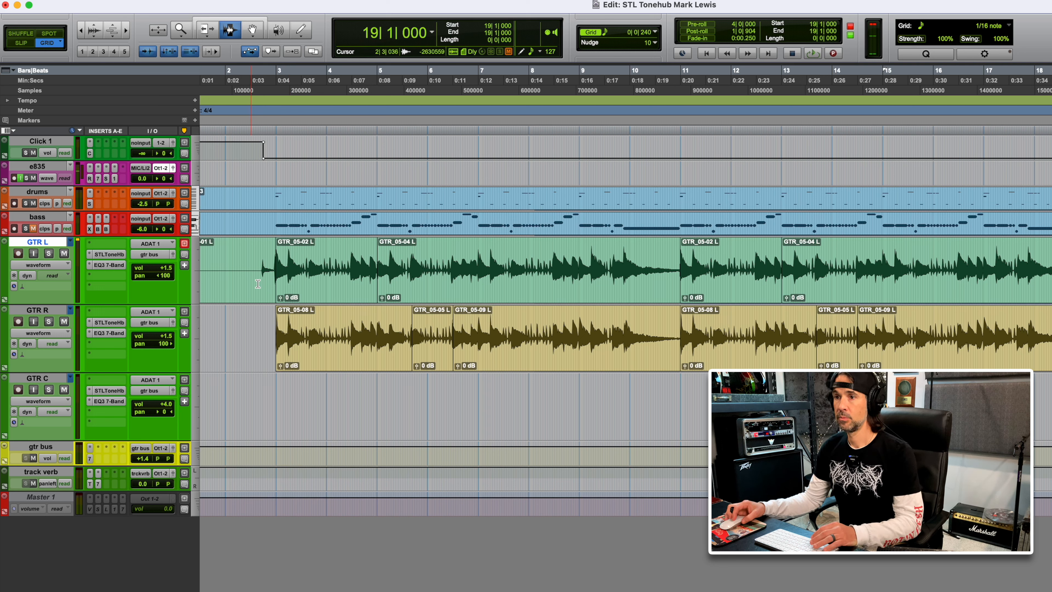
click(645, 276)
key(space)
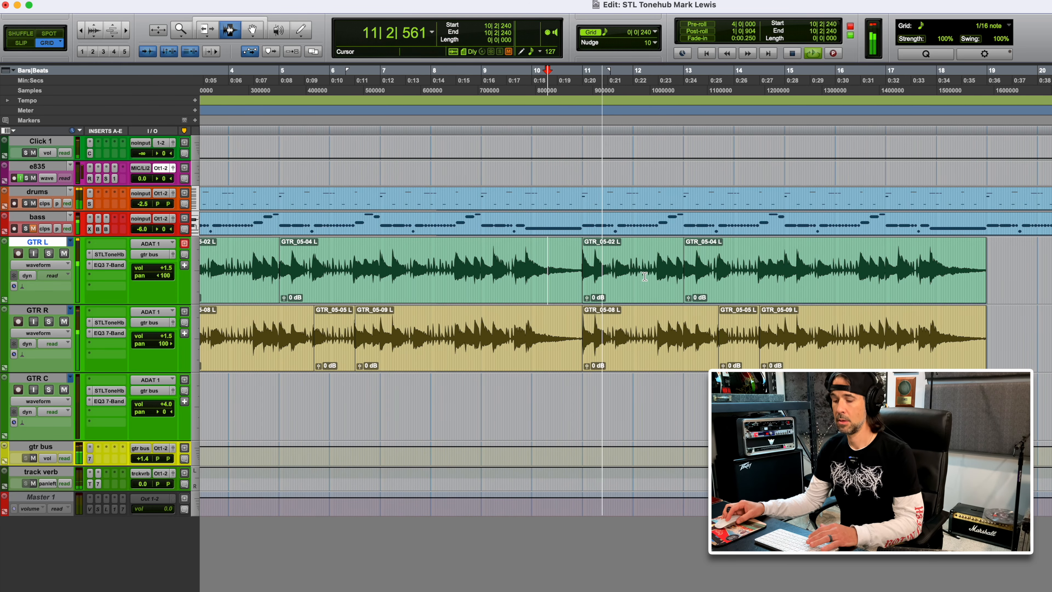
key(super+bracketleft)
key(super+bracketleft)
key(space)
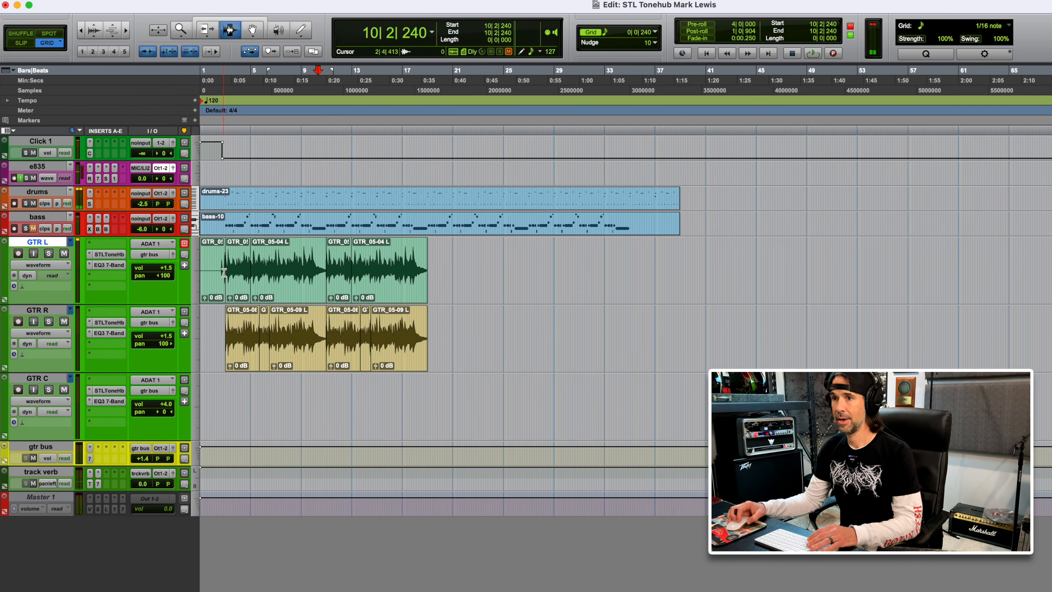
Duplicate the GTR L and GTR R audio from 3|1|000 to 19|1|000, extending both tracks to 35|1|000
click(223, 272)
key(super+bracketright)
key(super+bracketright)
key(super+bracketright)
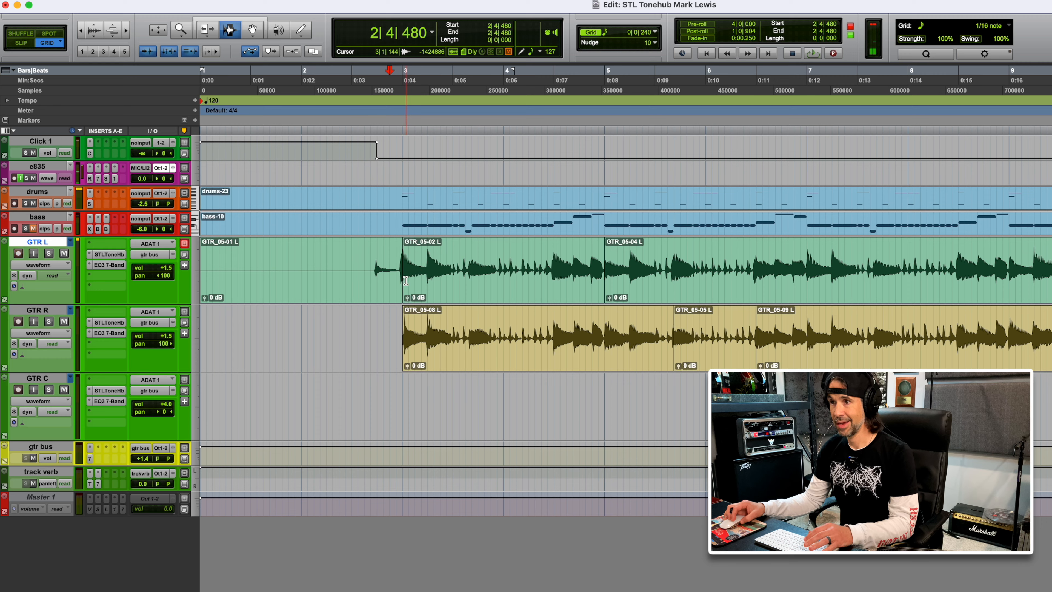
mouse_move(406, 280)
mouse_down()
mouse_move(757, 336)
mouse_move(1051, 335)
mouse_move(1048, 298)
mouse_move(896, 293)
mouse_up()
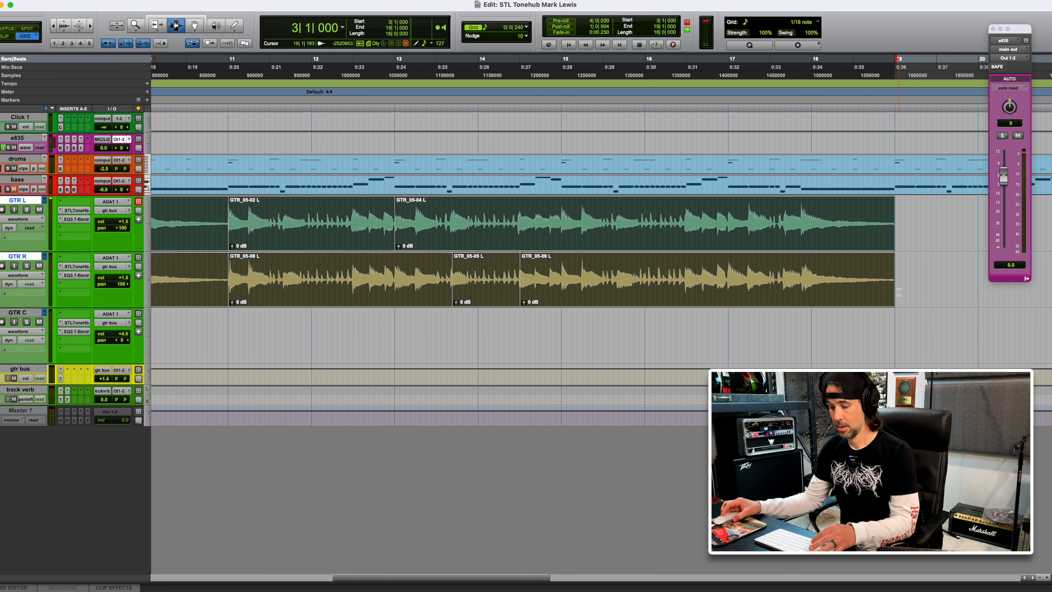
key(super+d)
key(super+bracketleft)
key(super+bracketleft)
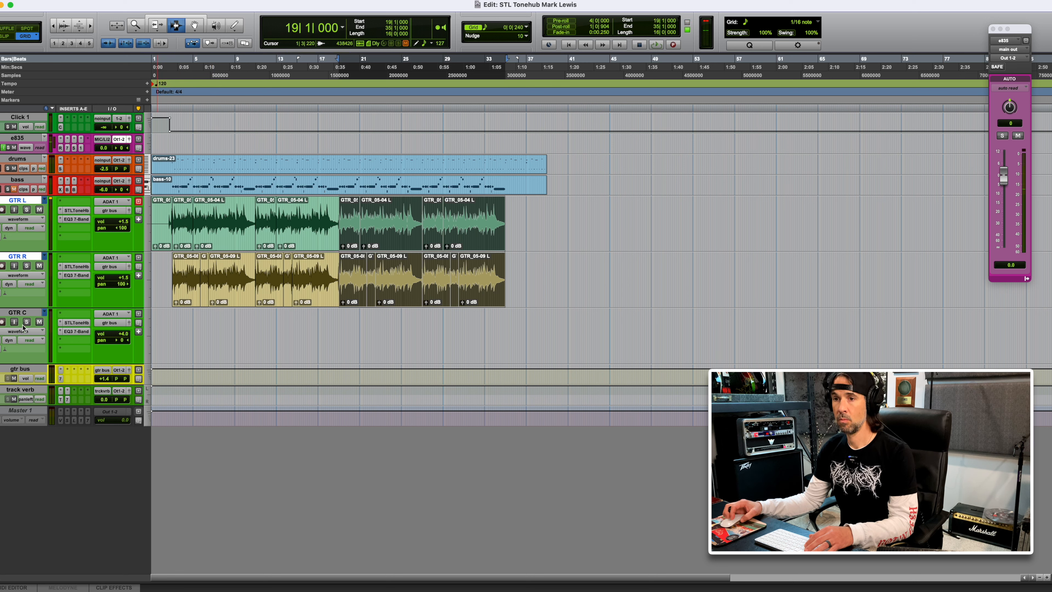
Record a lead take on GTR C from 1|1|000 to just past bar 19, with the e835 channel muted
click(3, 322)
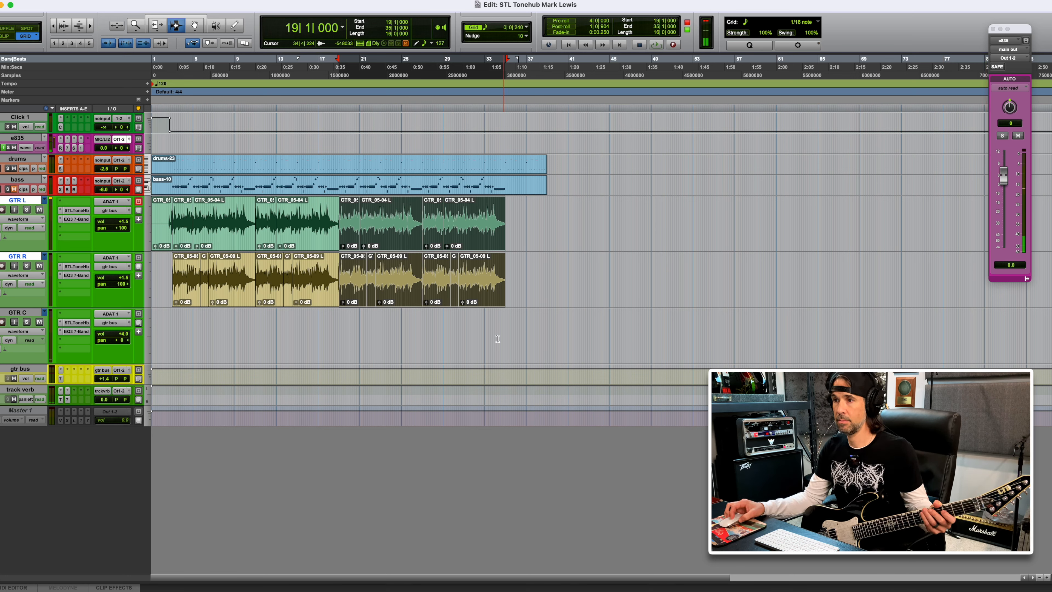
click(498, 338)
key(Return)
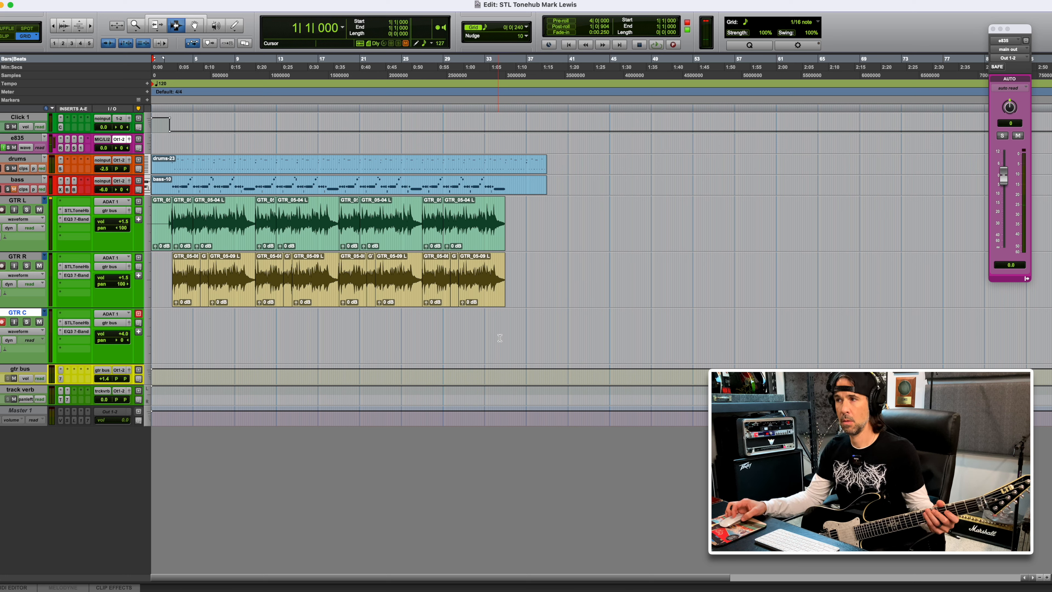
click(1019, 136)
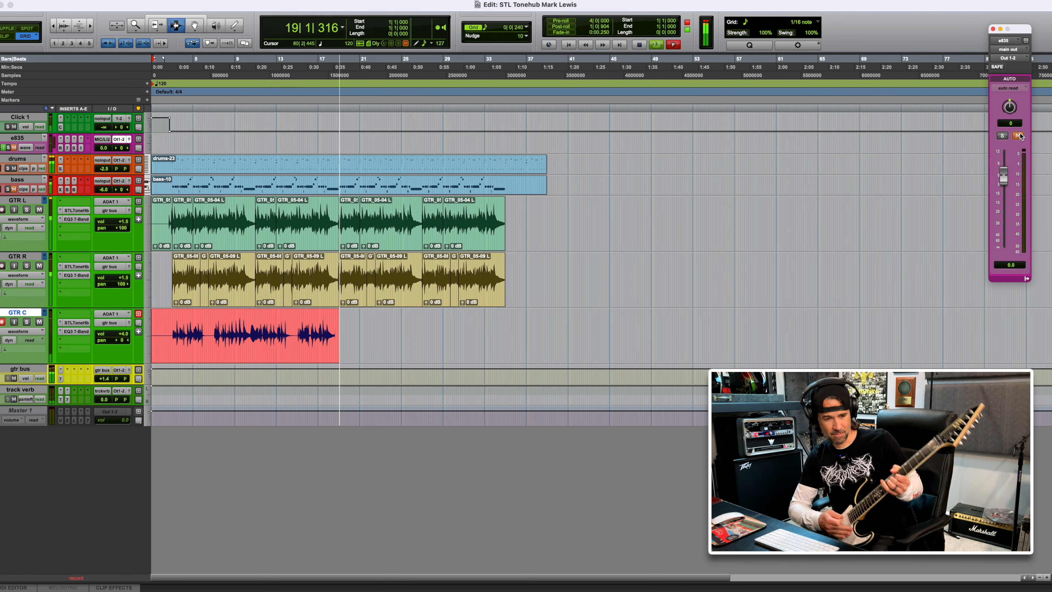
key(super+period)
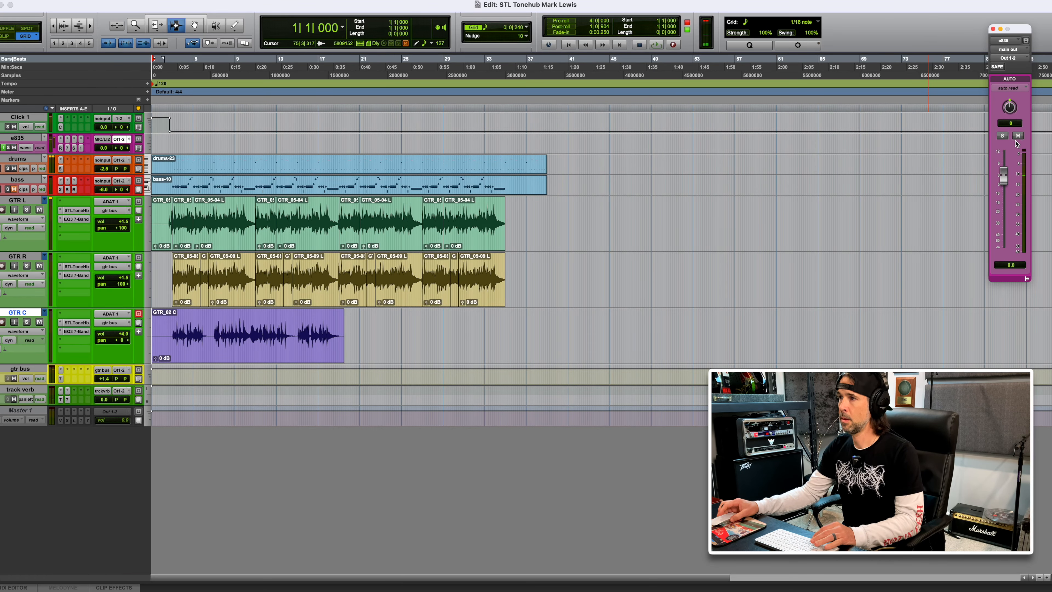
Play the recorded GTR C lead from 3|1|240 with the full arrangement and inspect its waveform through bar 18
click(174, 329)
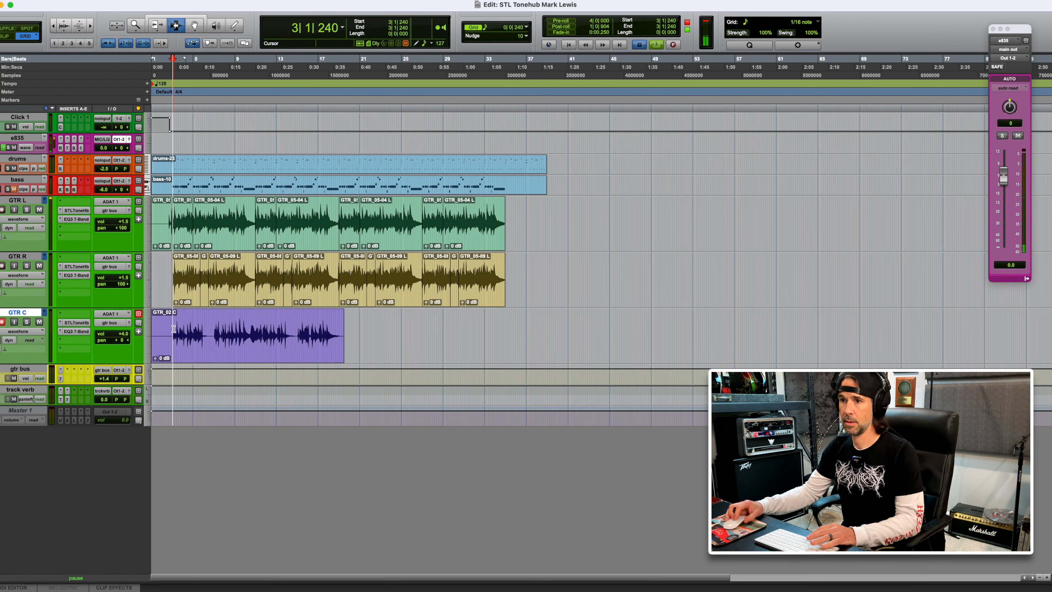
key(space)
key(super+bracketright)
key(super+bracketright)
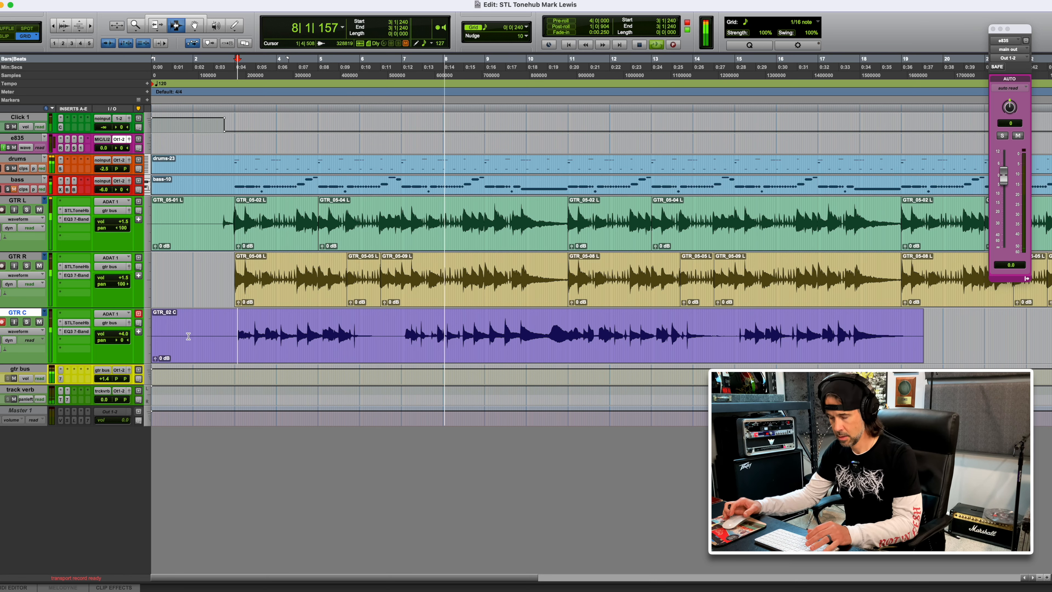
key(r)
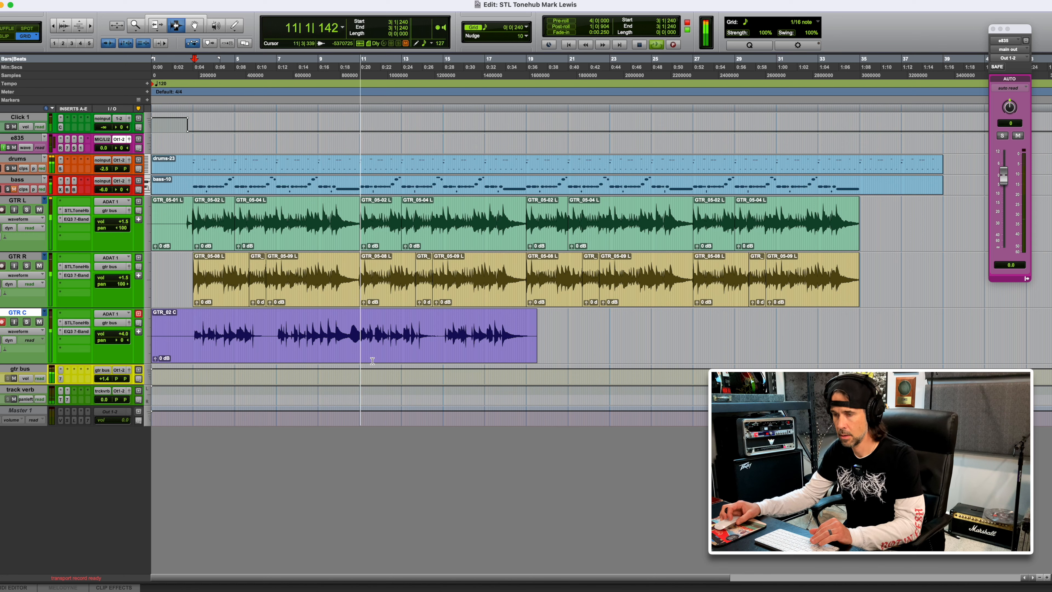
key(t)
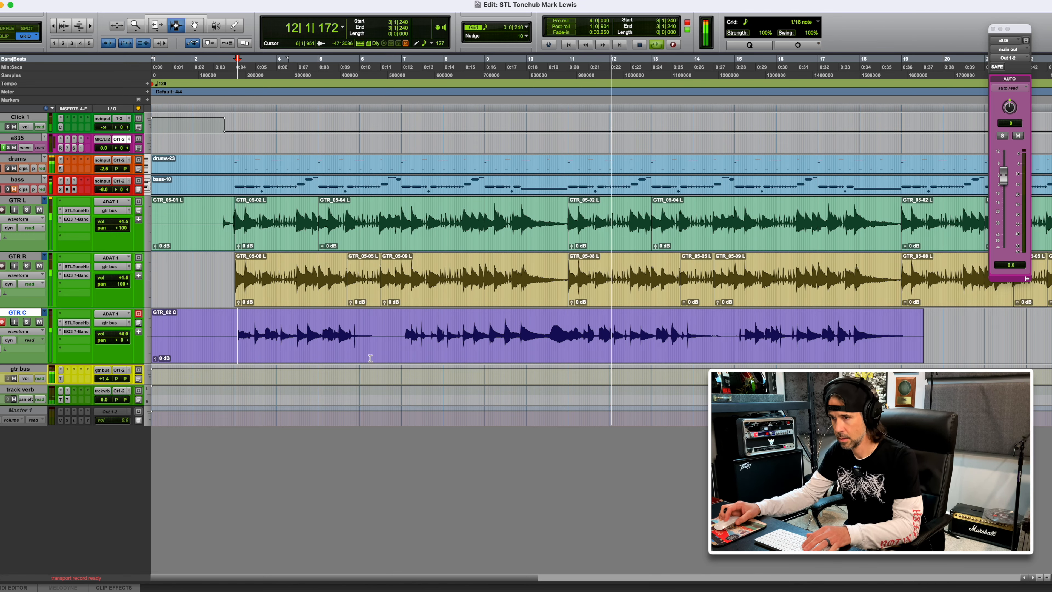
key(r)
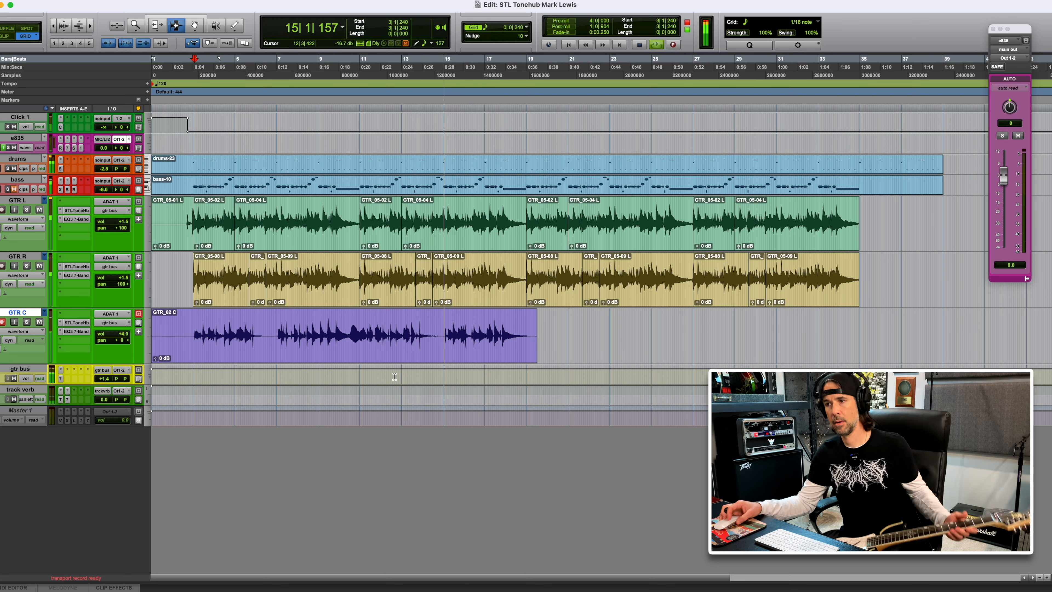
With the e835 channel muted, record the second half of the GTR C lead by rolling from 17|1|720 past bar 35
click(1019, 136)
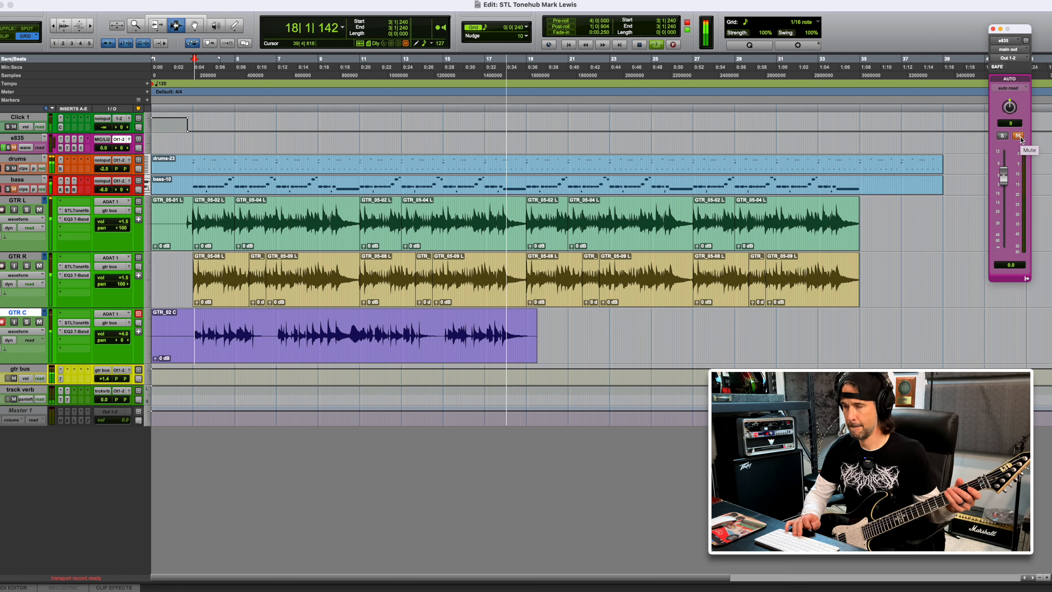
key(super+space)
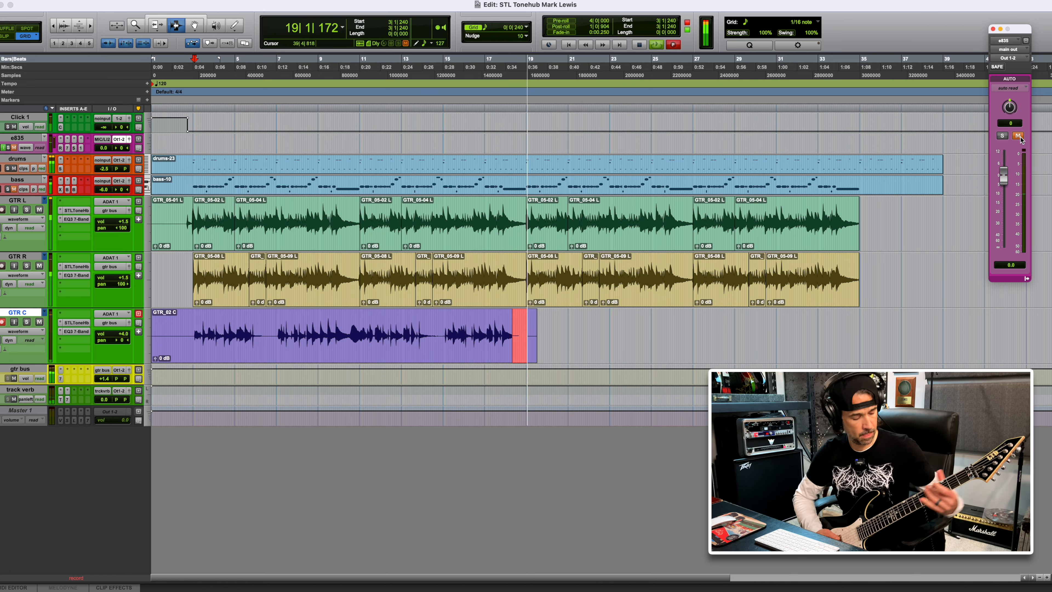
key(space)
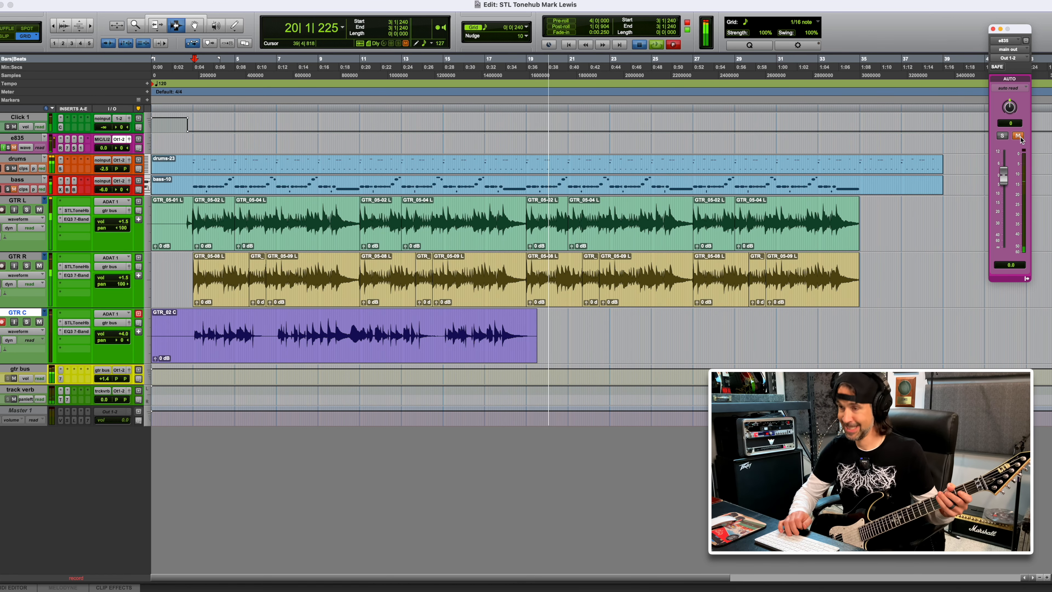
click(489, 67)
key(super+space)
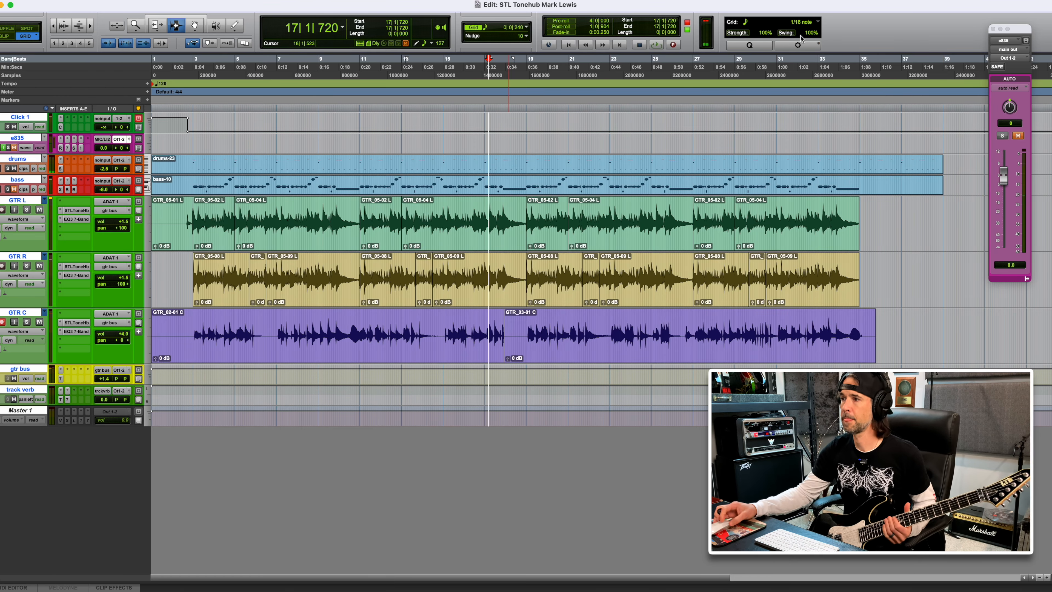
key(ctrl+Up)
click(988, 299)
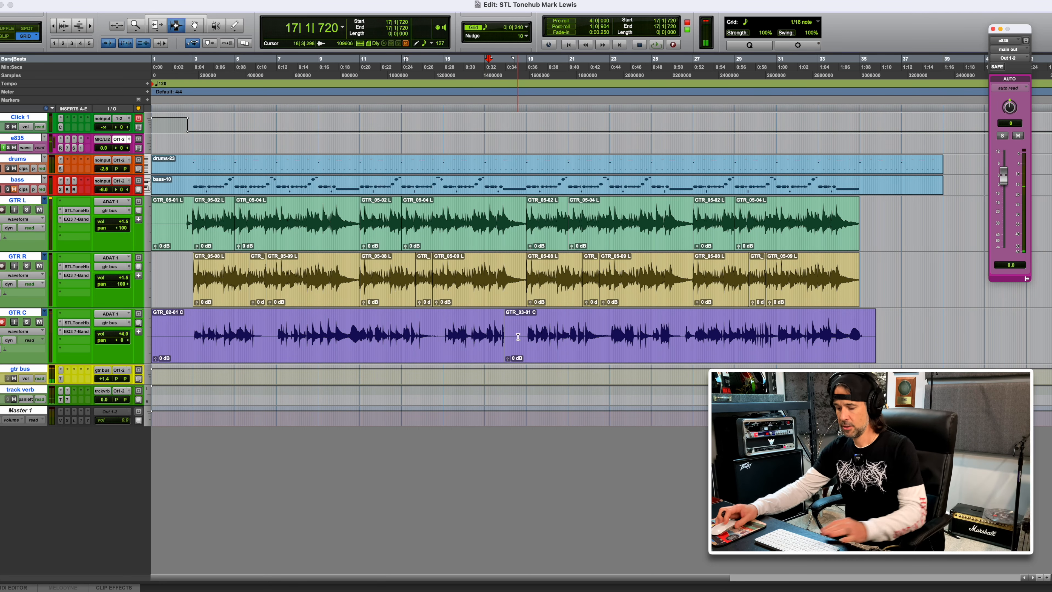
Move the boundary between the two GTR C takes to about 19|1|362 in Slip mode, just before the second take's first note
key(super+bracketright)
key(super+7)
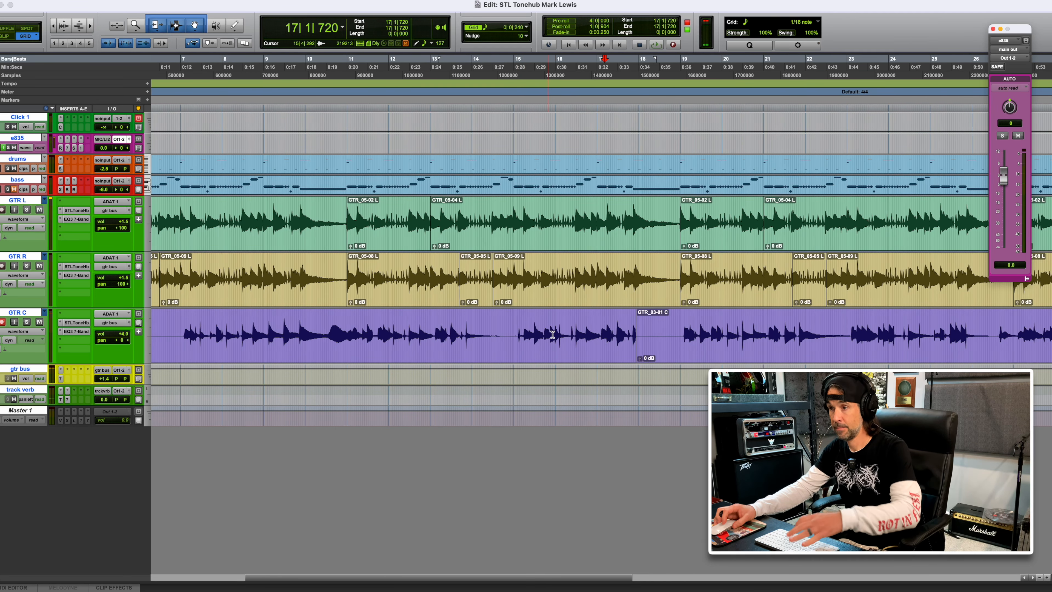
drag(634, 334, 682, 339)
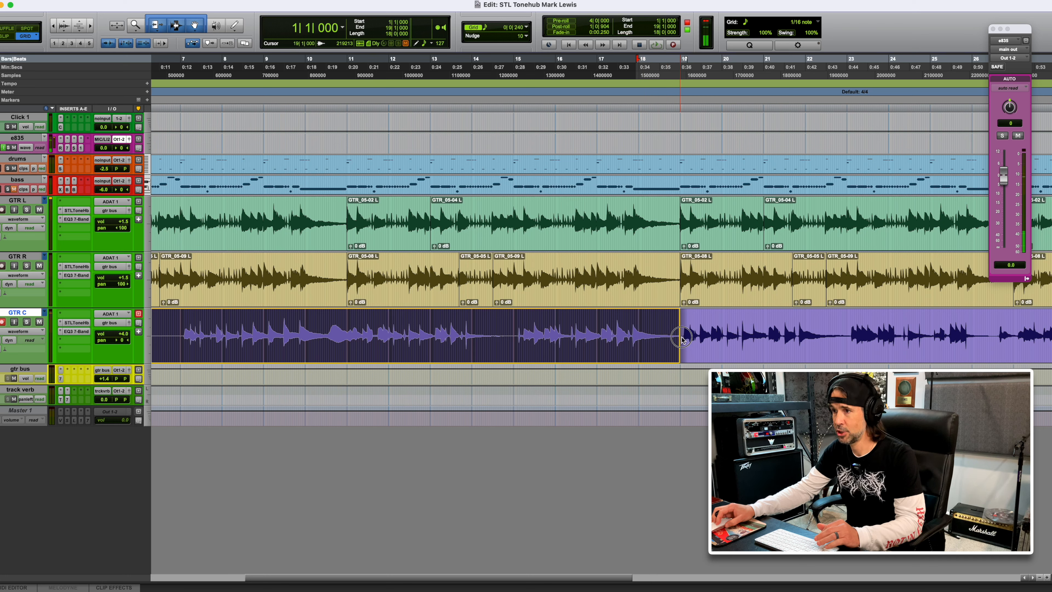
click(681, 358)
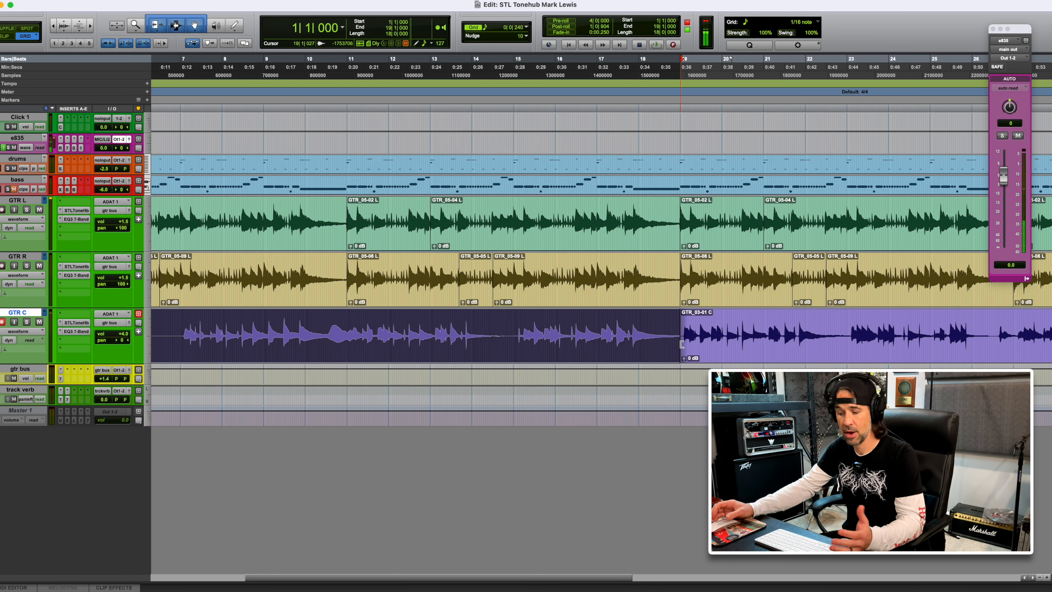
key(t)
key(t)
scroll(663, 361, right, 3)
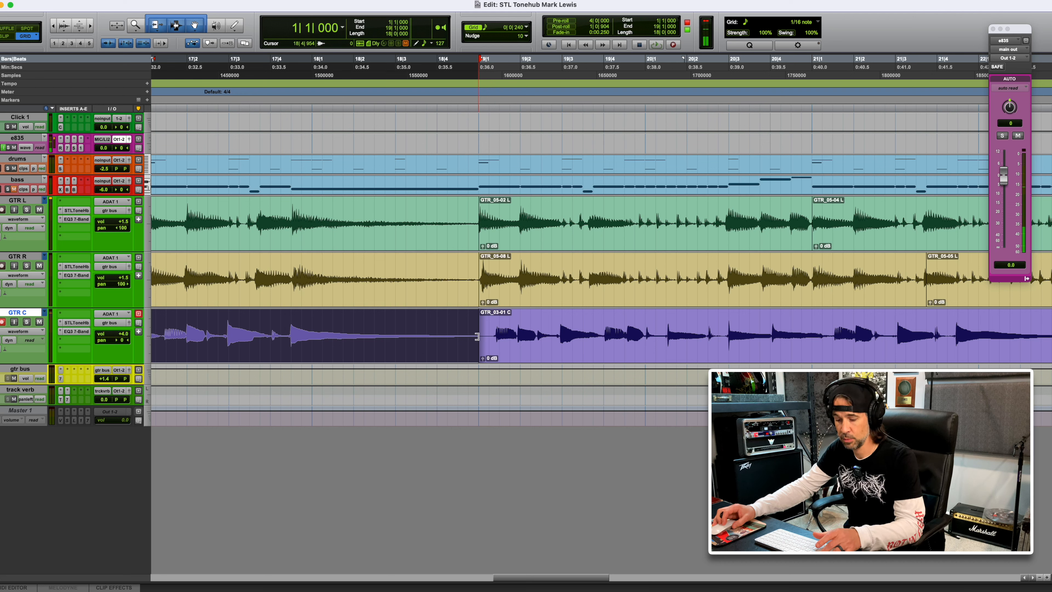
drag(477, 336, 495, 336)
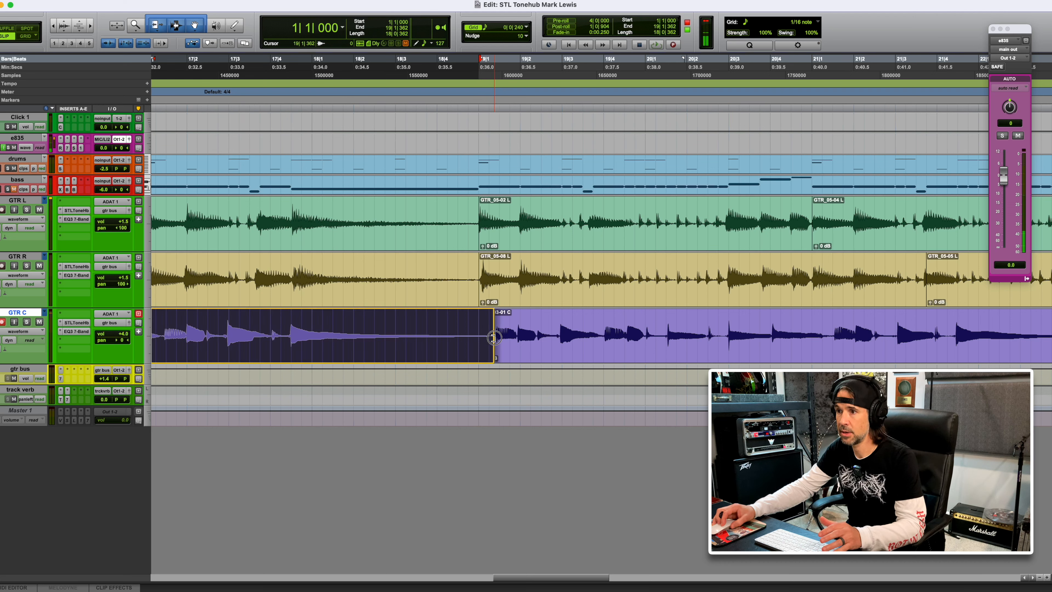
Play from 18|2|645 across the adjusted GTR C boundary, with the whole arrangement in view
click(382, 334)
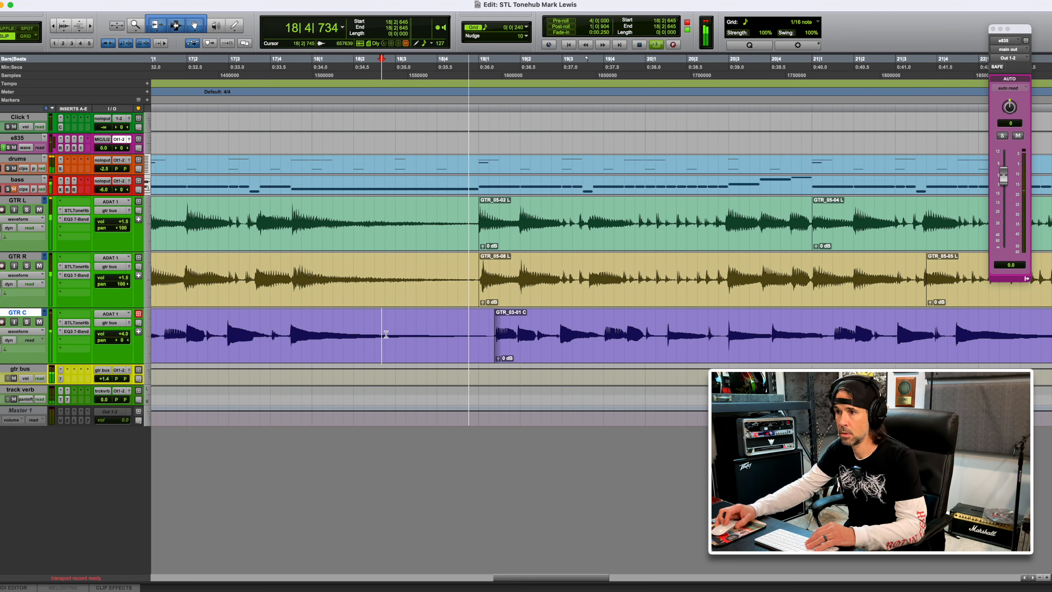
key(r)
key(r)
key(r)
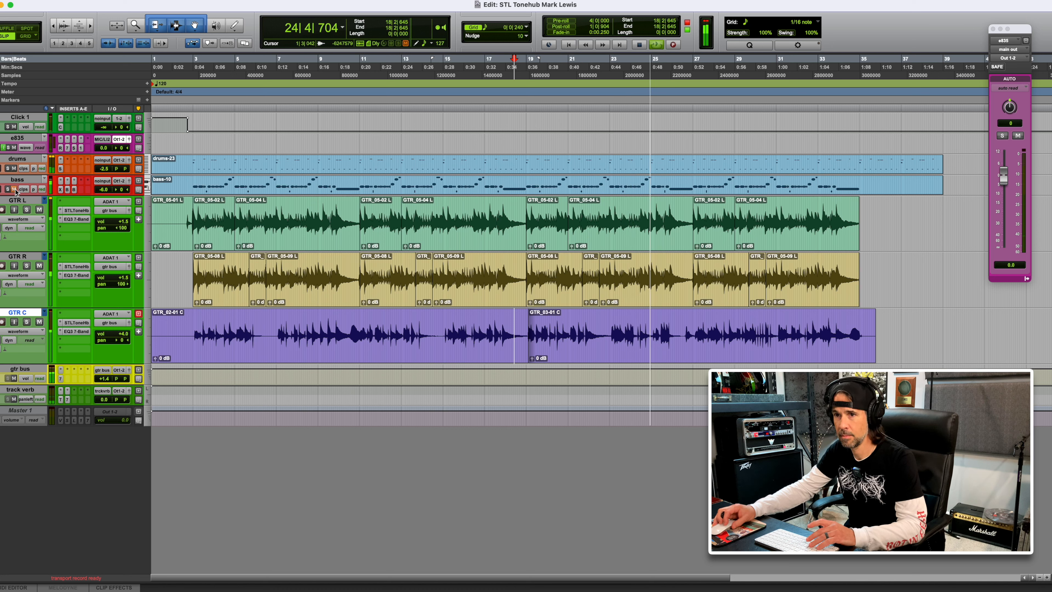
key(space)
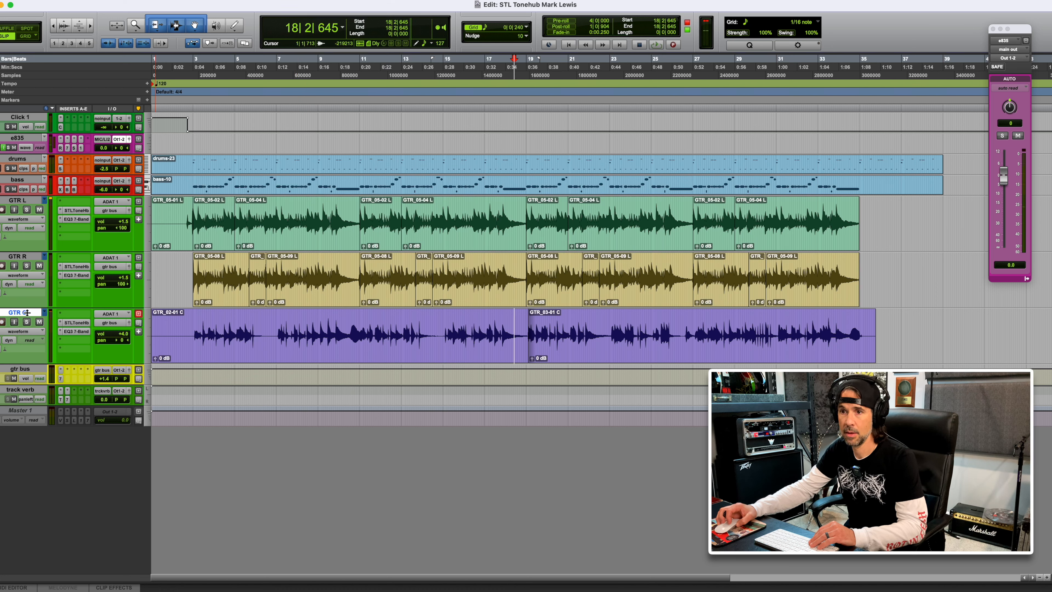
Play the full arrangement from 2|2|907, soloing the bass for a few bars and returning to the full mix
click(1, 323)
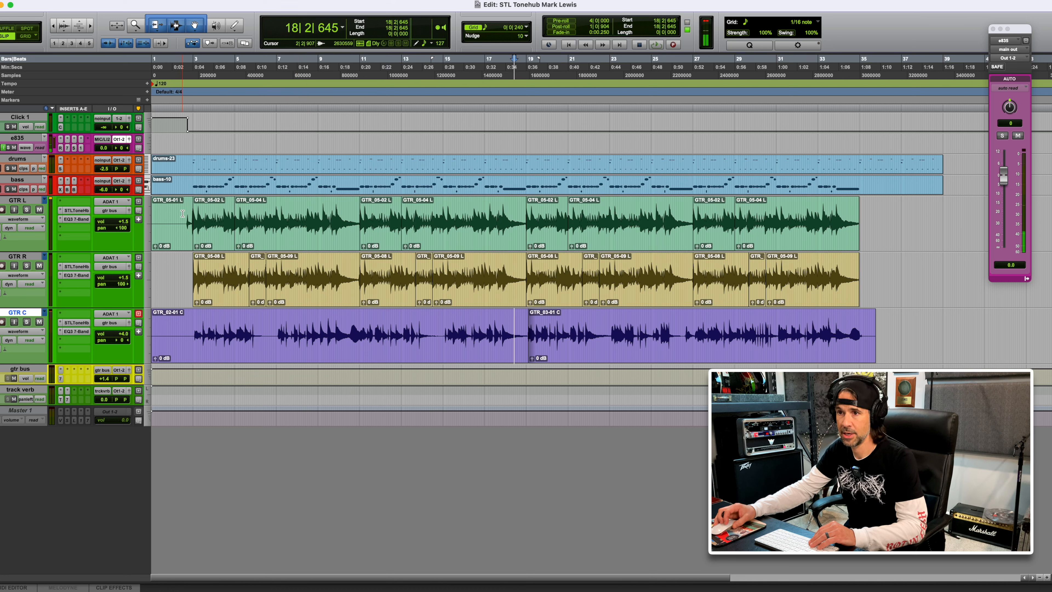
click(182, 214)
key(space)
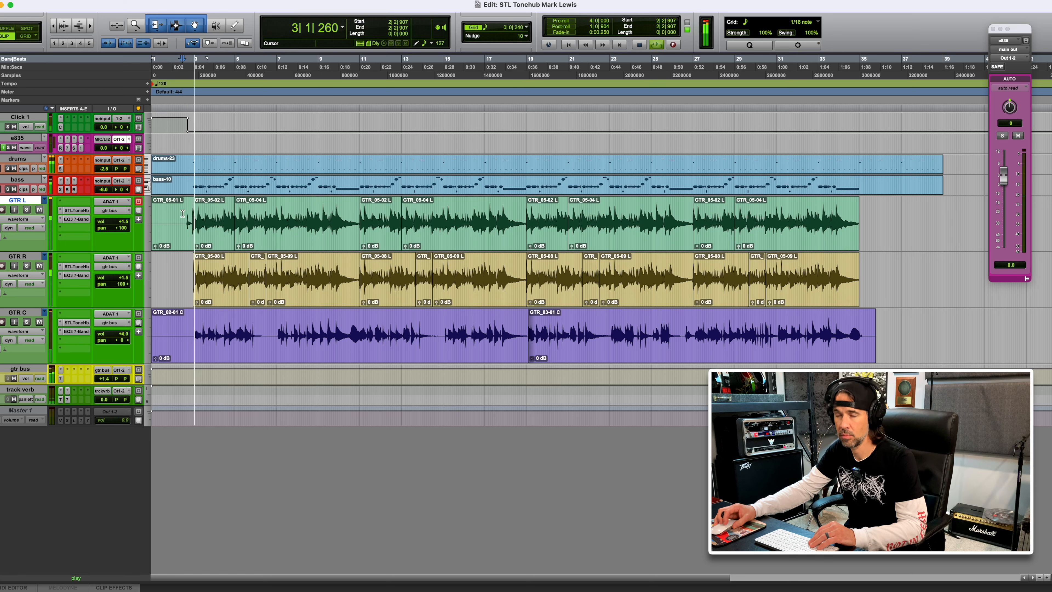
click(7, 189)
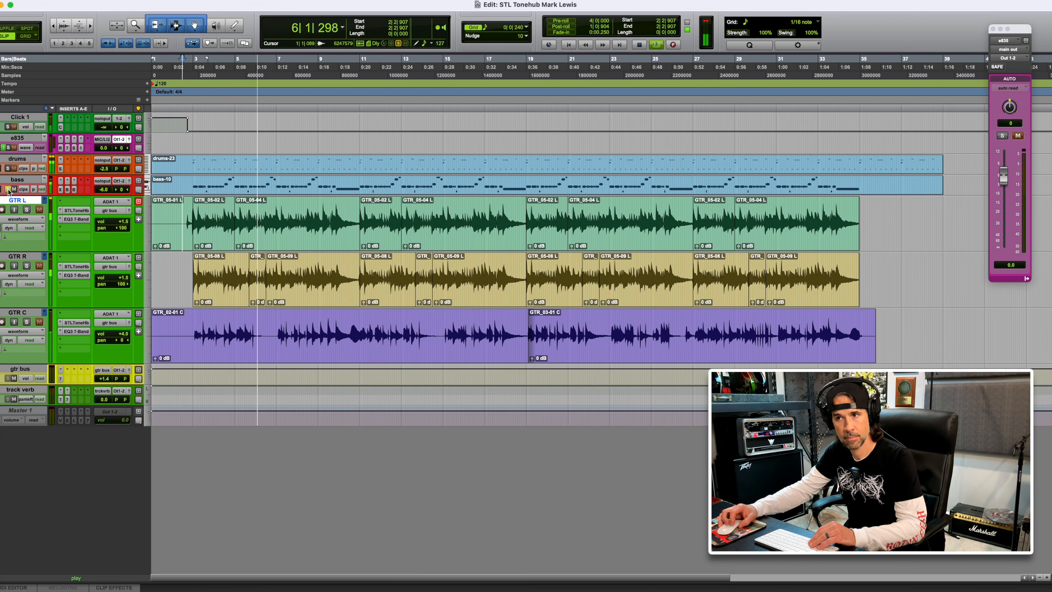
click(9, 190)
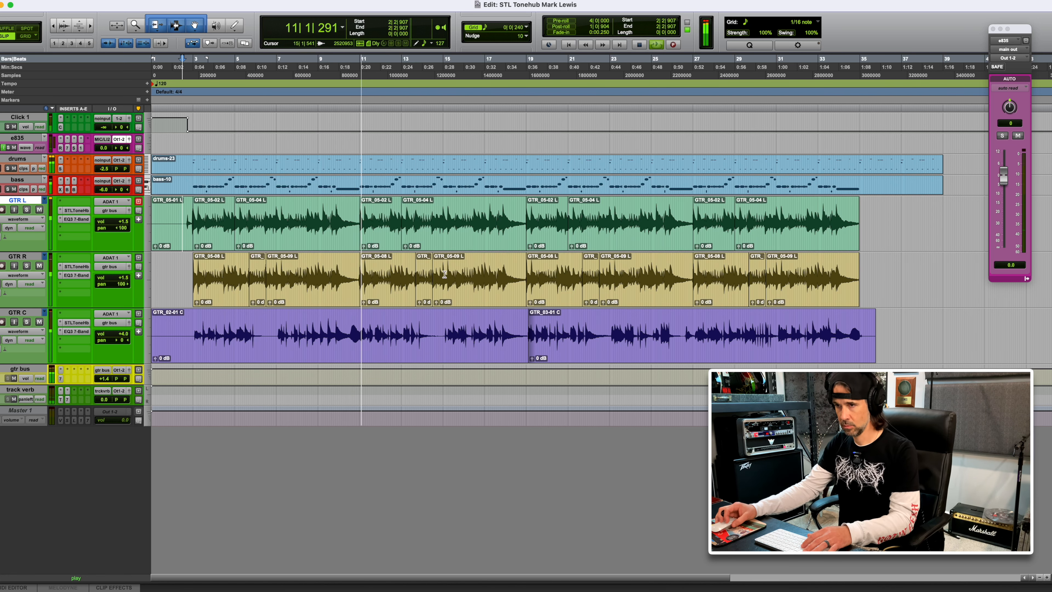
key(r)
key(r)
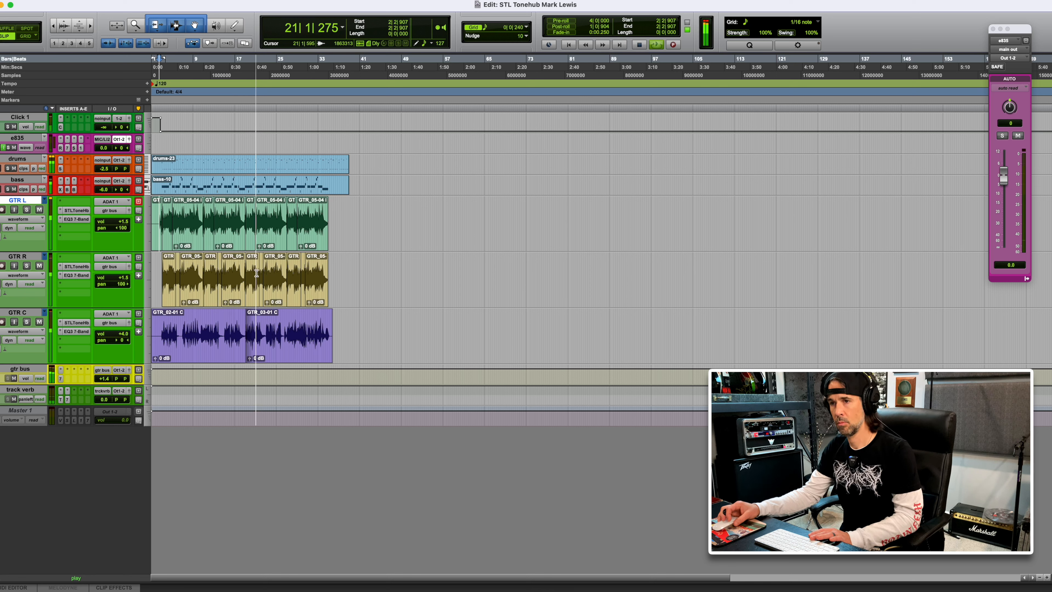
key(space)
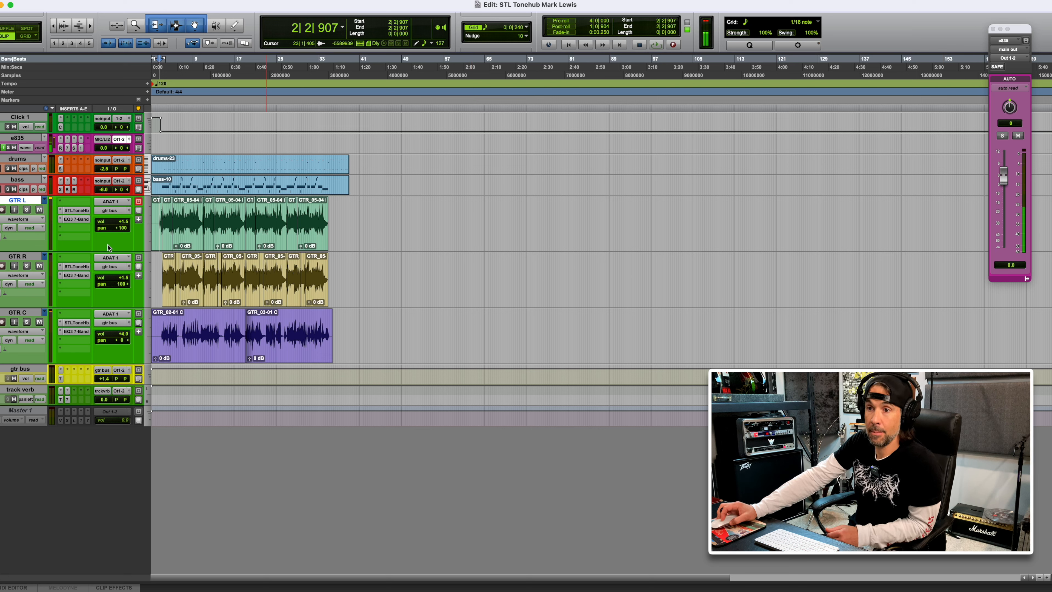
Open the EQ3 7-Band on GTR L and examine its high-pass filter and high-mid cut
click(81, 223)
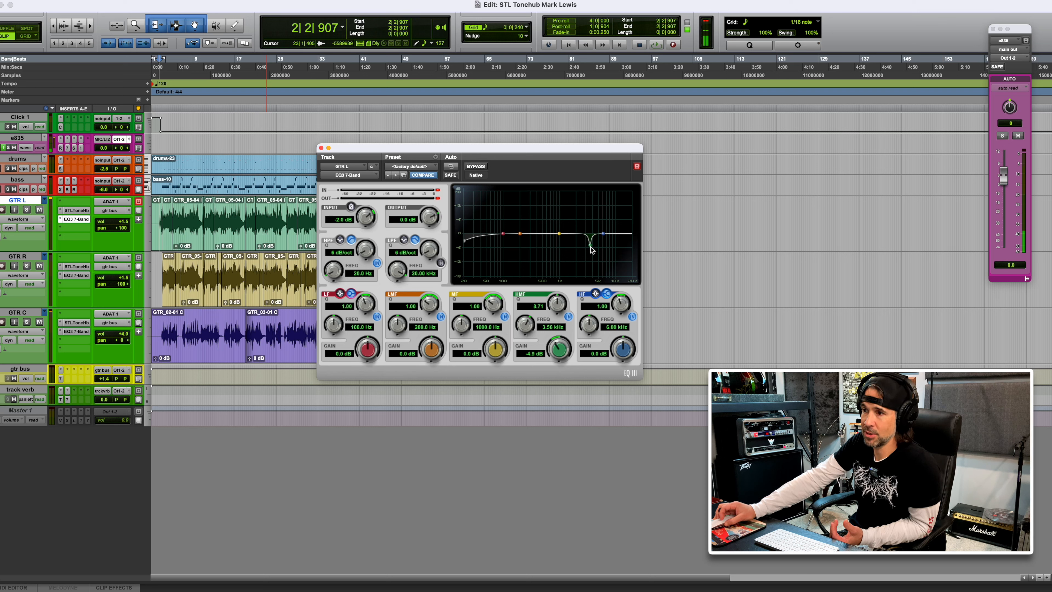
click(27, 210)
click(28, 211)
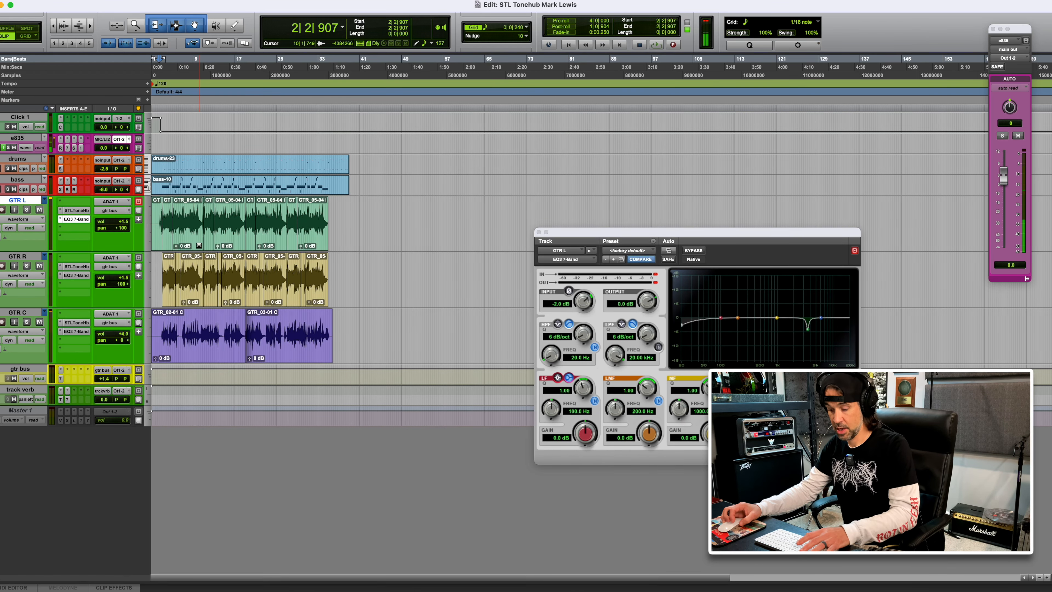
Select the GTR L passage from 2|4|904 to 8|4|601 with the Selector tool
key(t)
key(t)
key(t)
drag(224, 211, 504, 212)
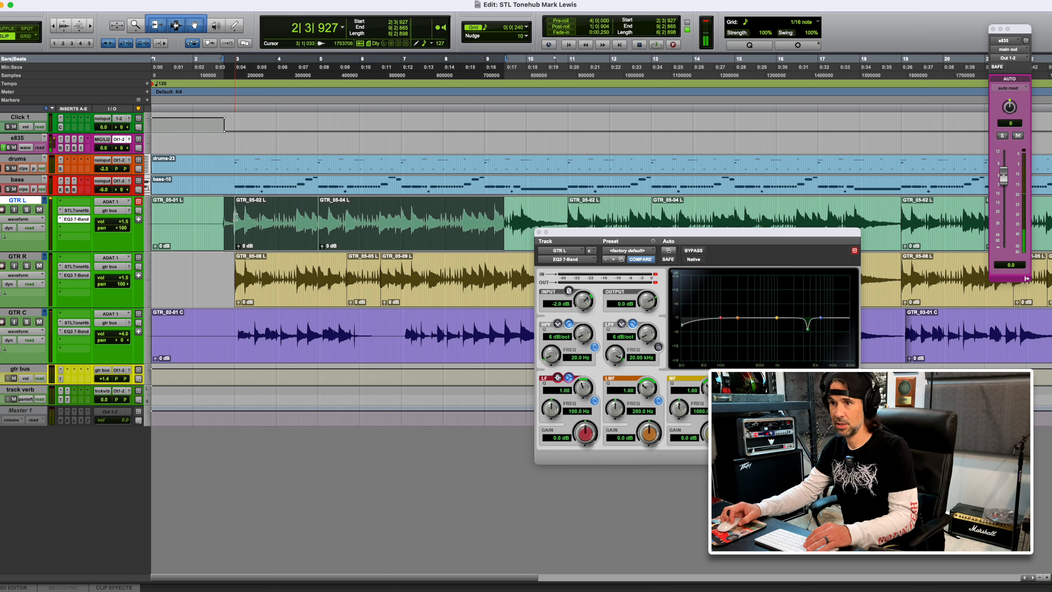
key(F7)
drag(235, 218, 480, 218)
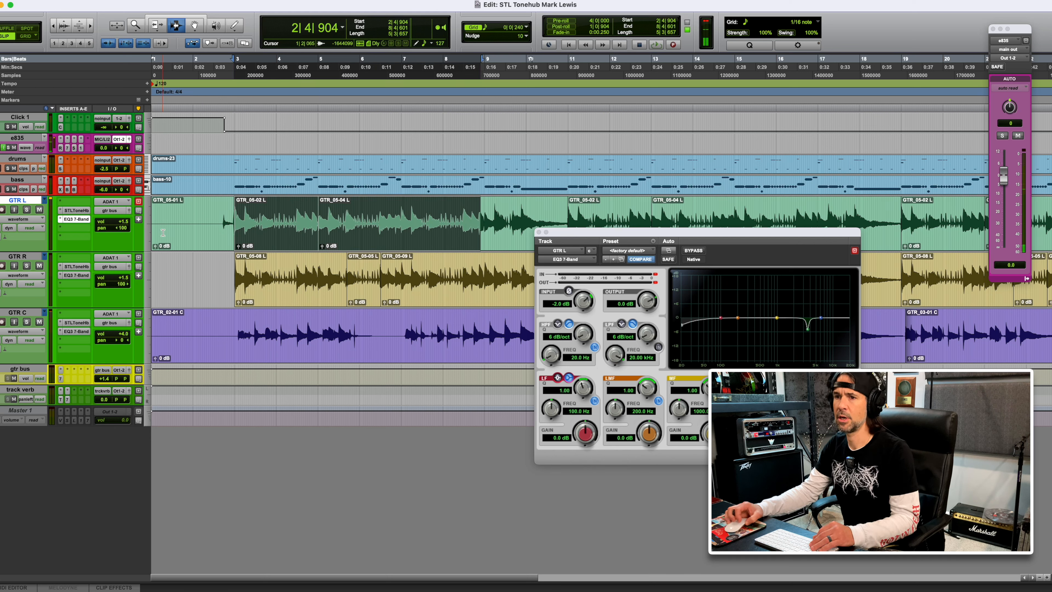
Solo GTR L together with the e835 channel, clear the EQ's clip indicators and play the selected GTR L passage
click(26, 209)
key(space)
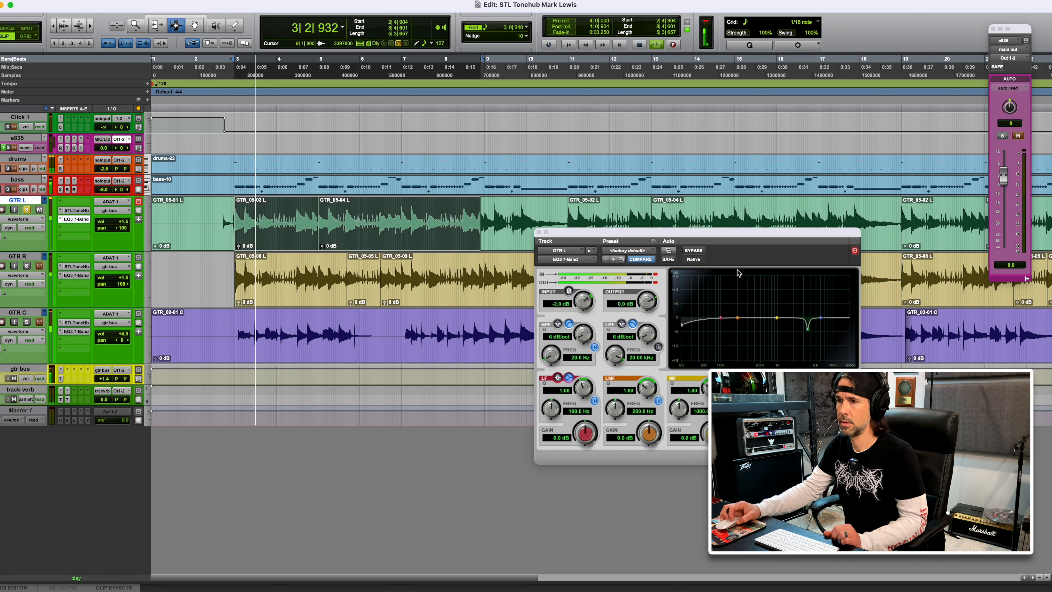
click(656, 275)
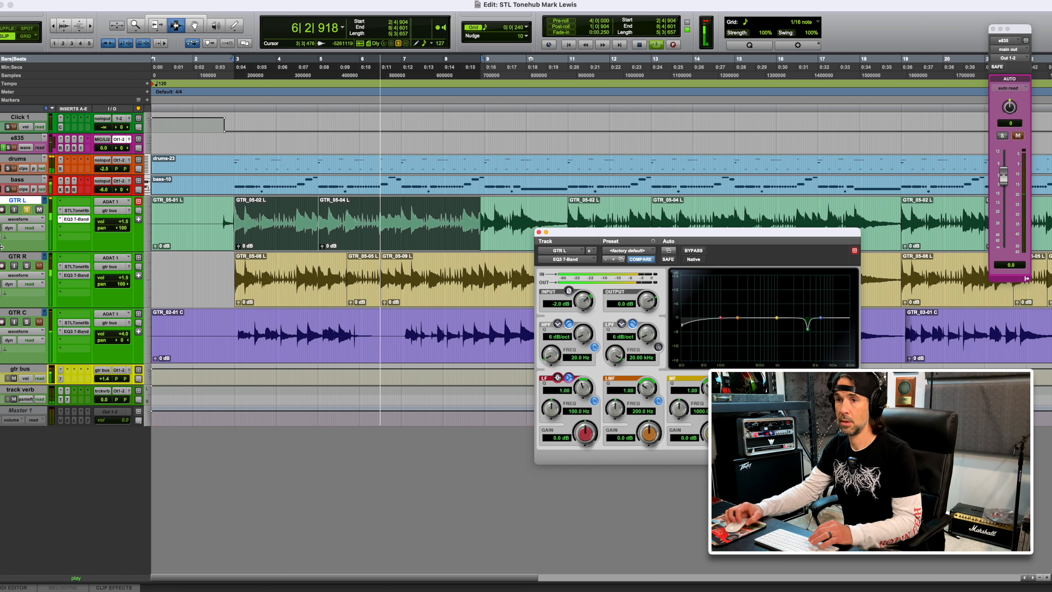
key(space)
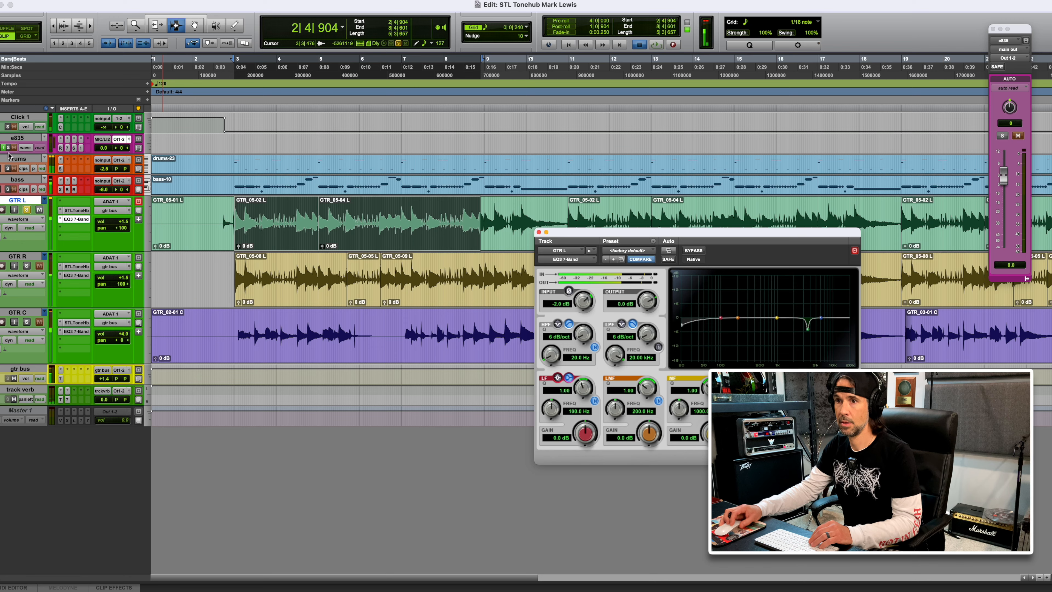
click(8, 148)
key(space)
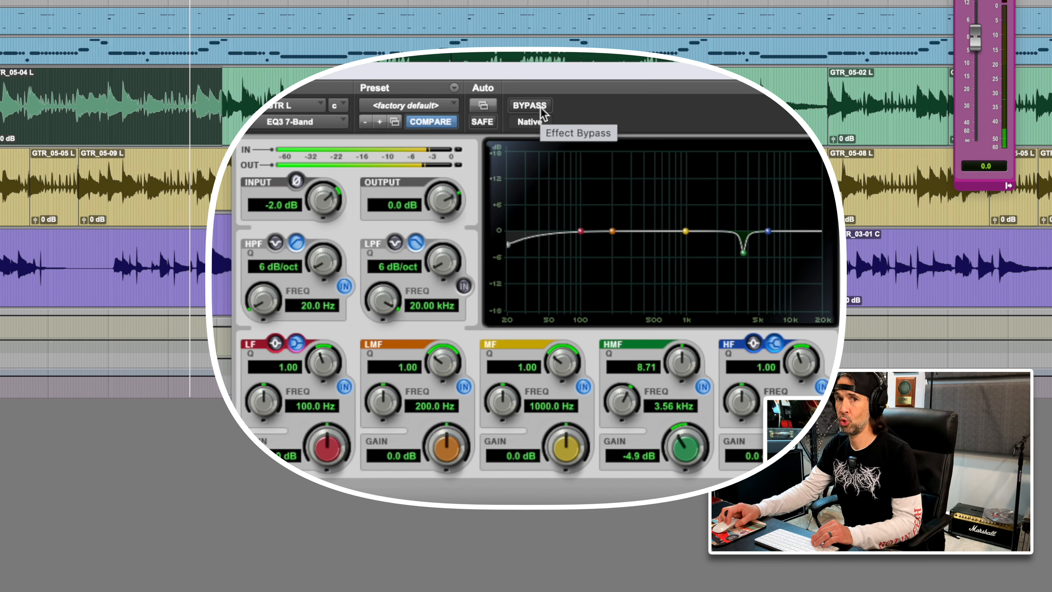
Compare the GTR L tone with and without the EQ3 7-Band by toggling its bypass during playback, leaving the EQ active
click(540, 108)
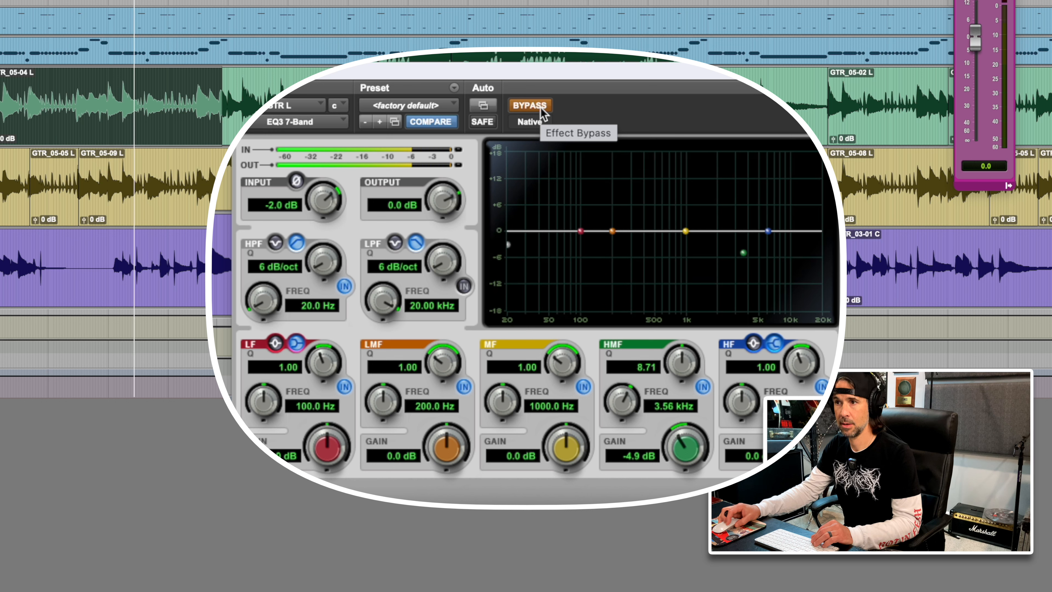
click(541, 109)
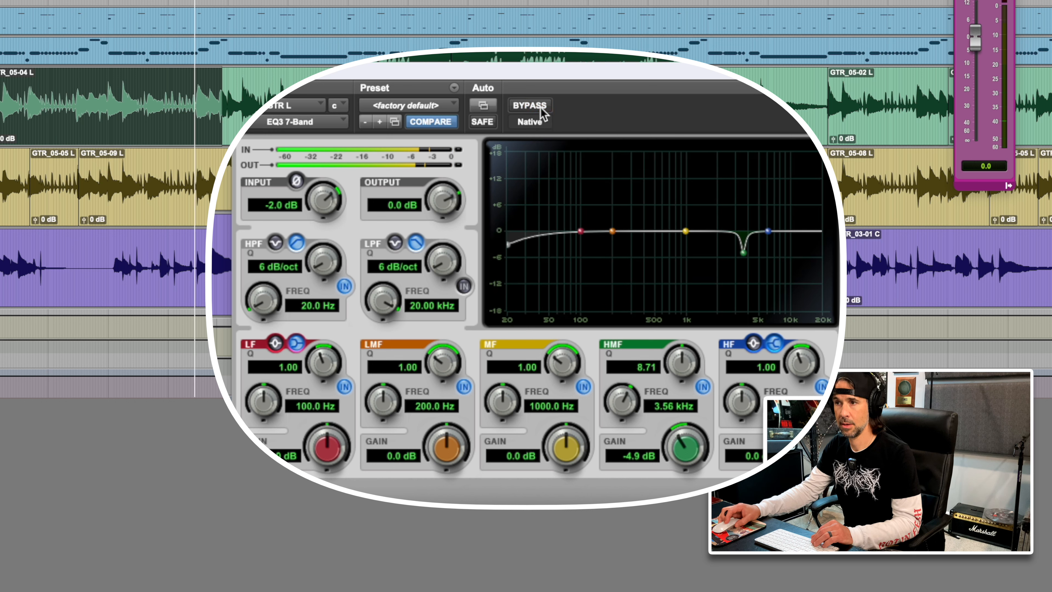
click(541, 108)
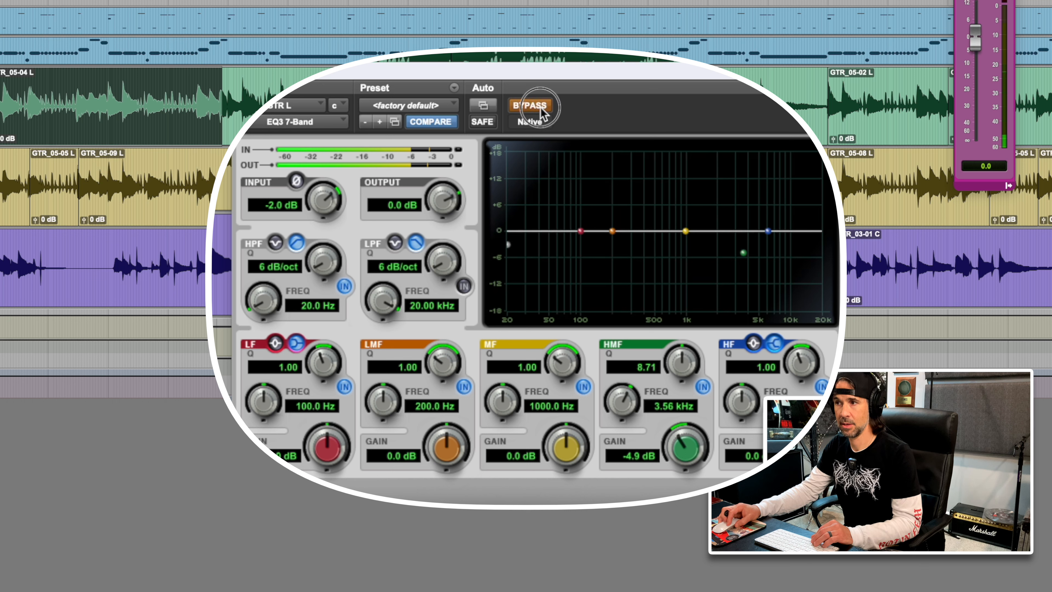
click(541, 107)
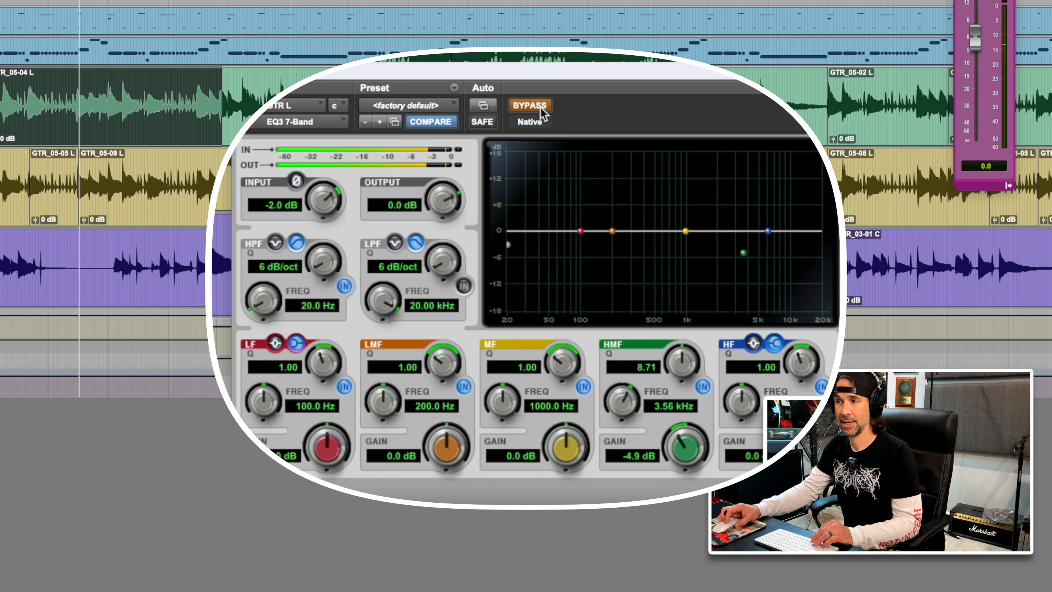
click(541, 108)
click(541, 107)
click(541, 106)
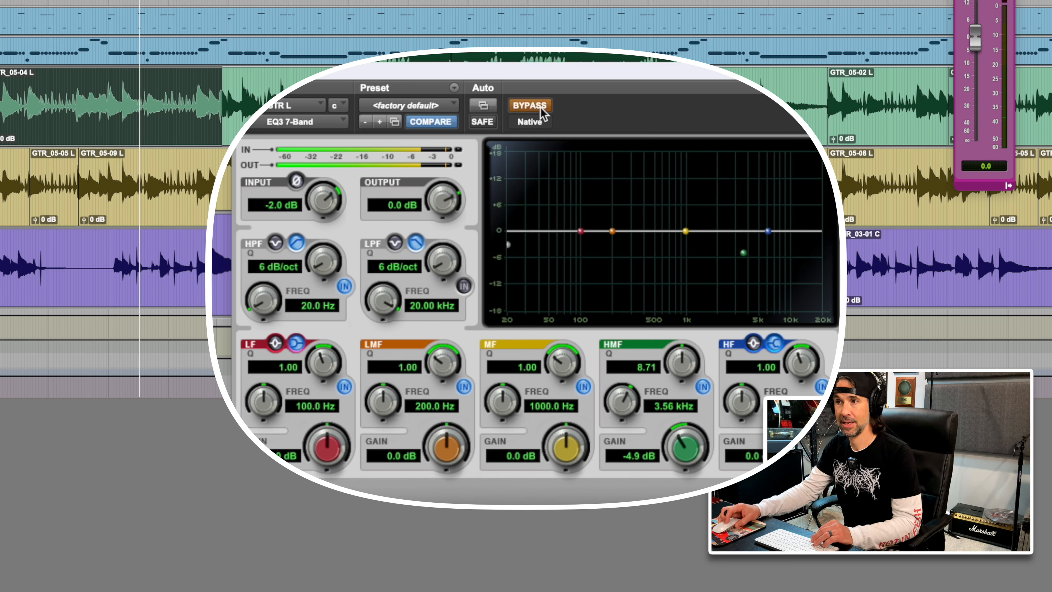
click(540, 107)
click(538, 107)
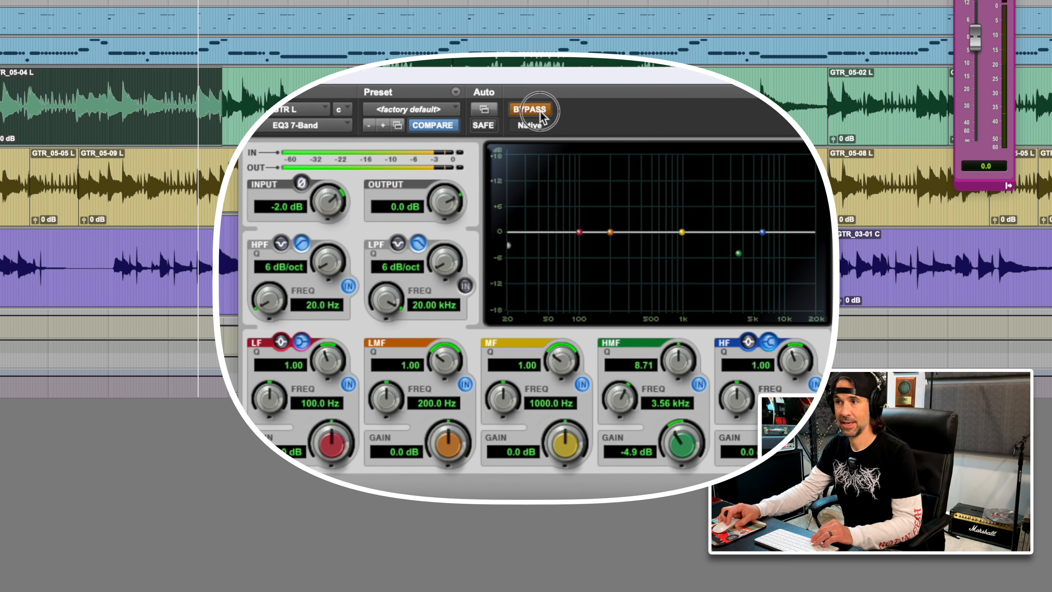
click(535, 107)
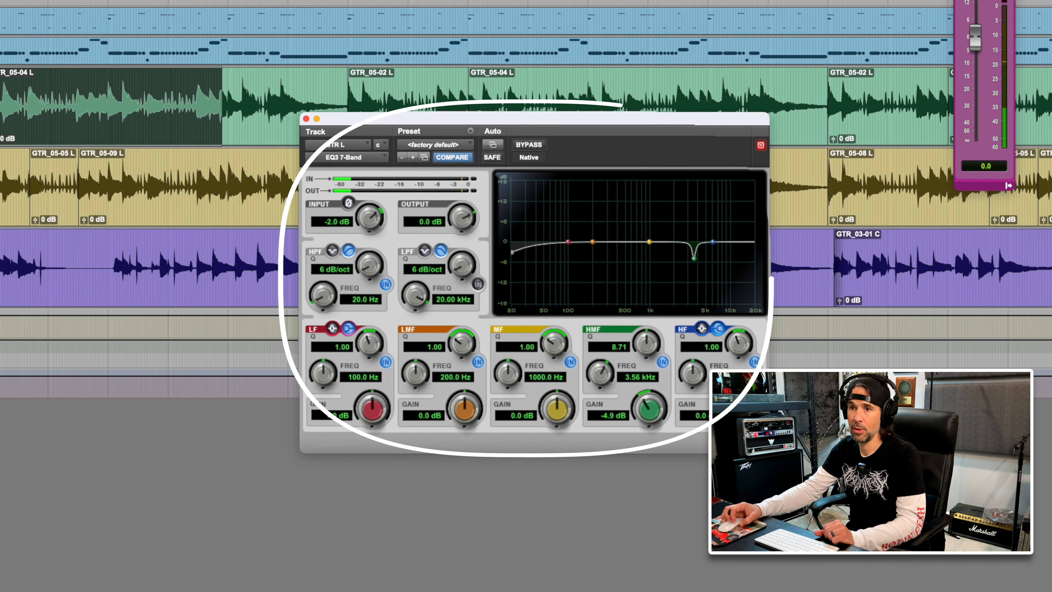